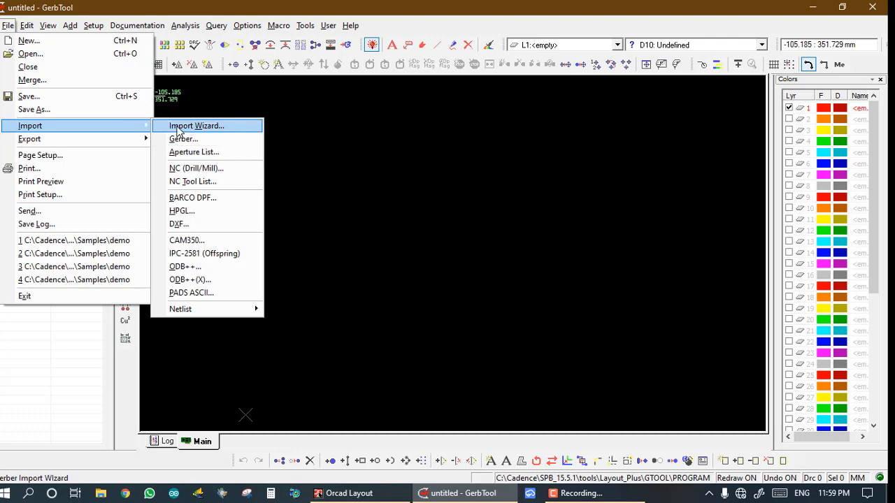
# Import the Gerber data files from the Desktop folder 1 with the Import Wizard, keeping its default settings.
pyautogui.click(188, 126)
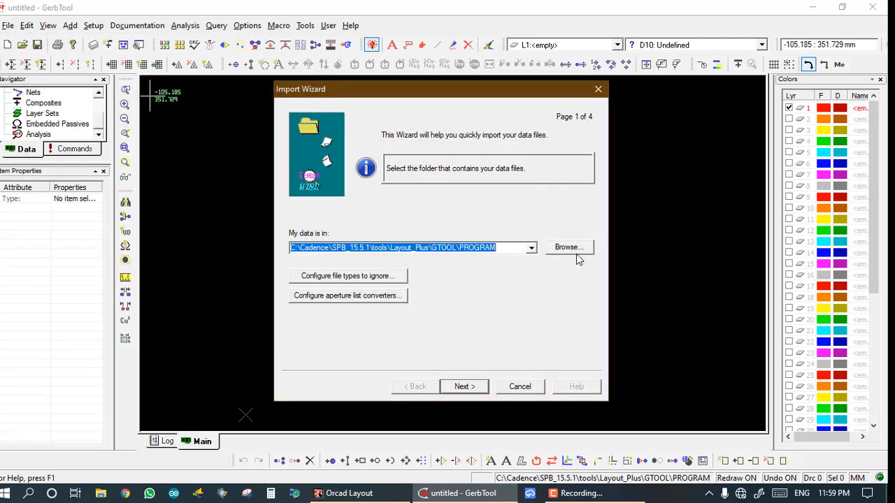
pyautogui.click(567, 248)
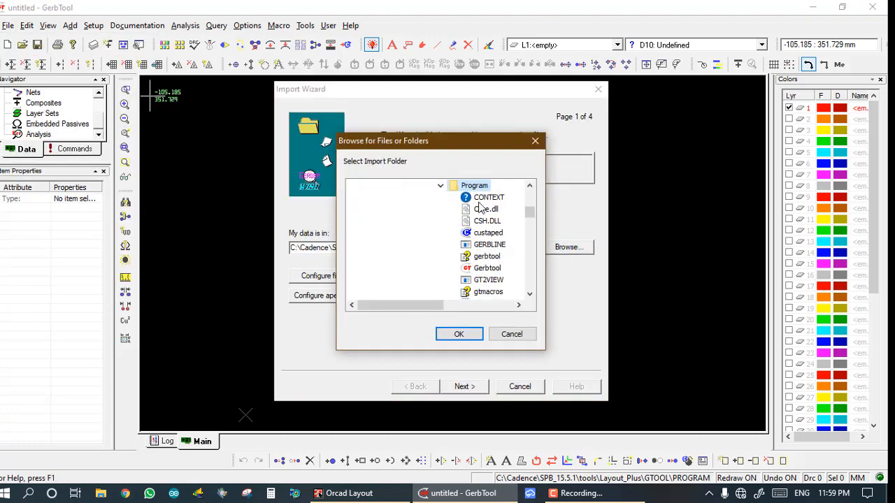
pyautogui.moveTo(529, 212); pyautogui.dragTo(530, 238)
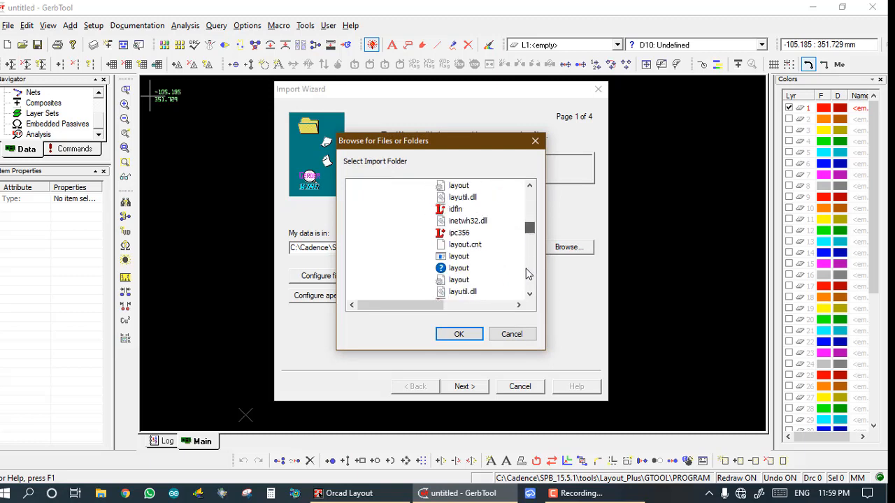
pyautogui.moveTo(529, 231); pyautogui.dragTo(528, 278)
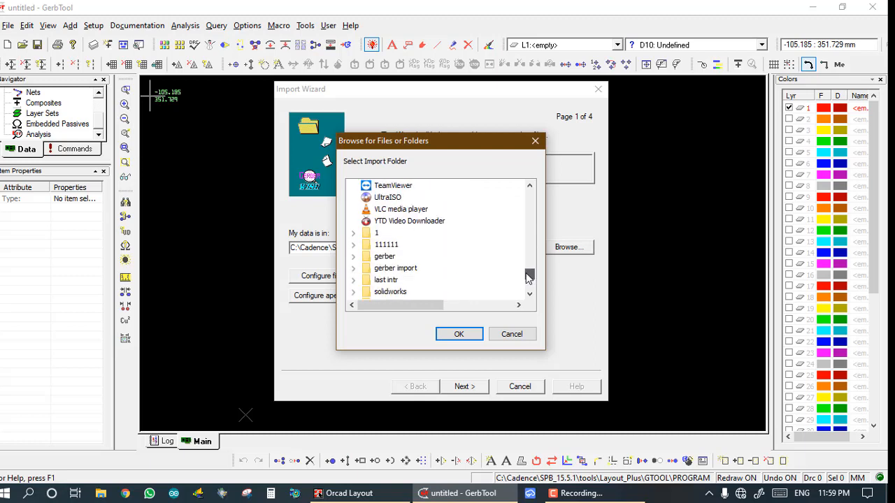
pyautogui.click(363, 235)
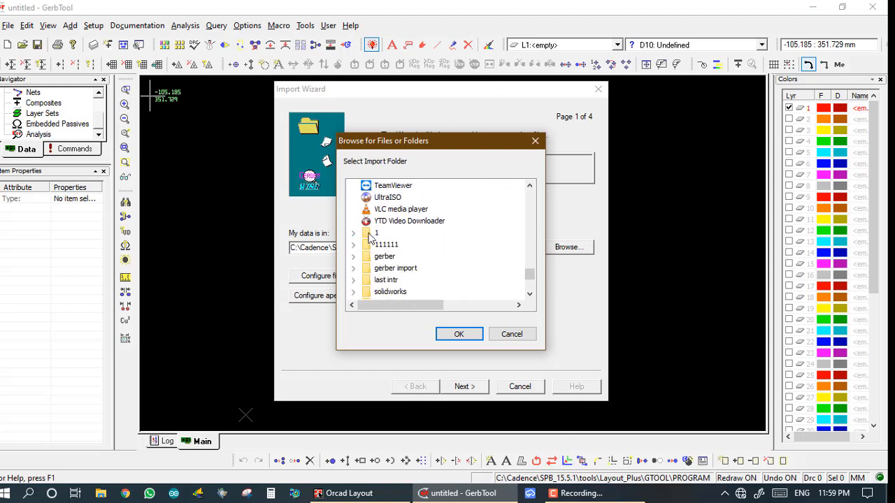
pyautogui.click(458, 333)
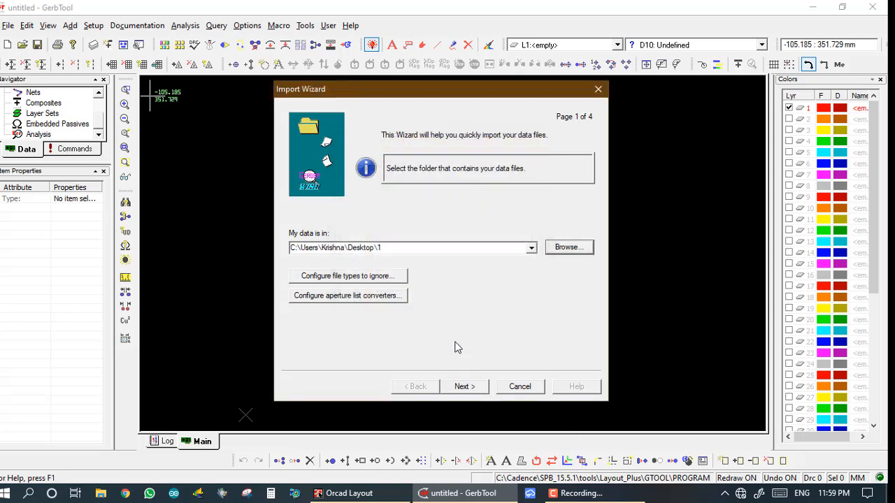
pyautogui.click(458, 388)
pyautogui.click(459, 386)
pyautogui.click(459, 386)
pyautogui.click(457, 386)
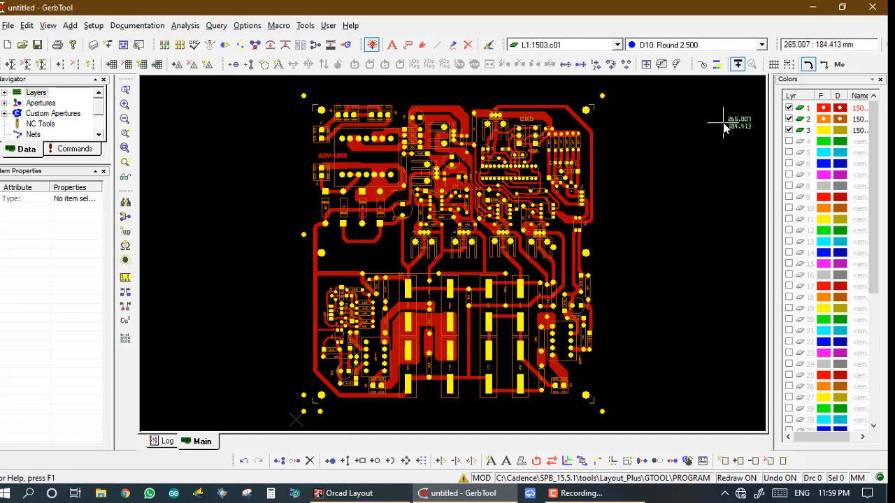
# In Layer Setup, set the type of layer 1 (1503.c01) to Top.
pyautogui.press('l')
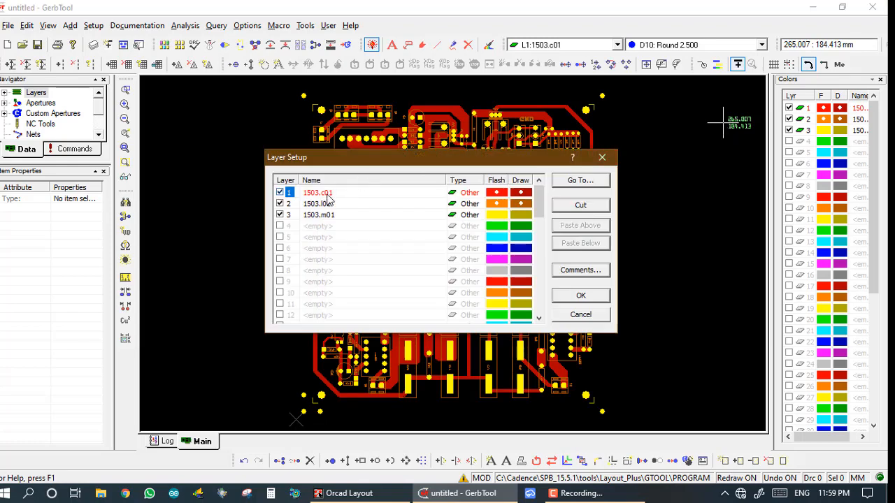
pyautogui.click(322, 194)
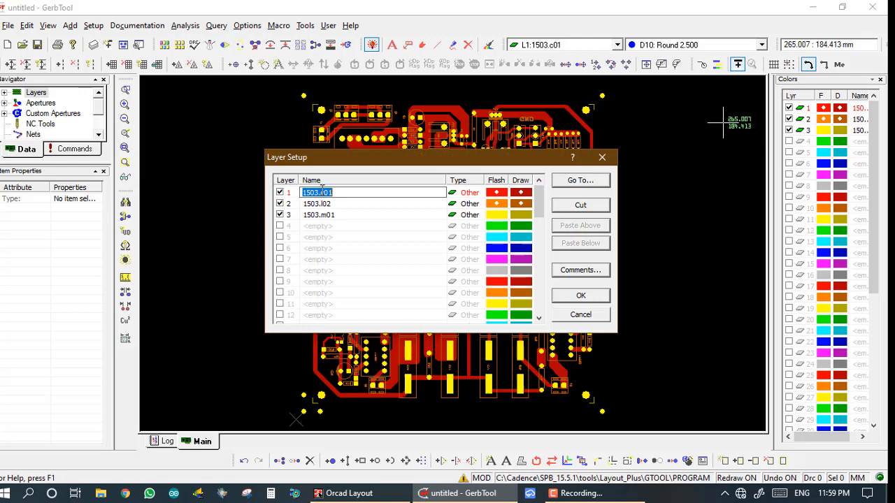
pyautogui.click(468, 192)
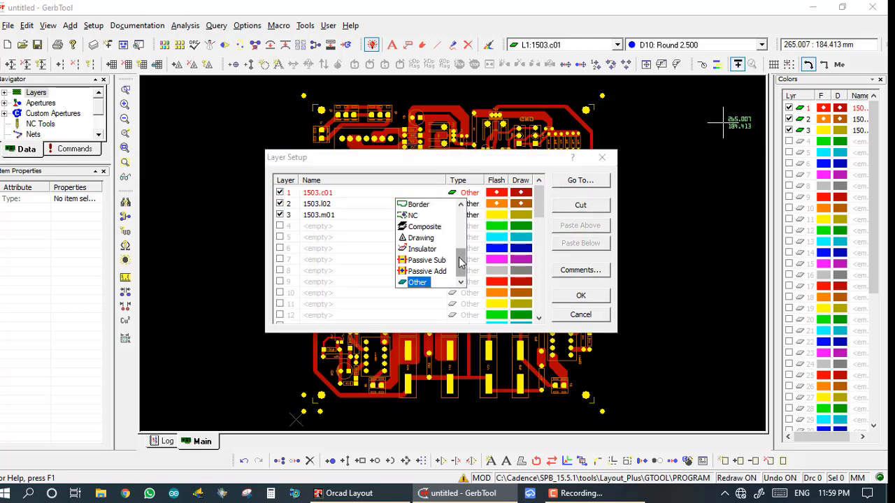
pyautogui.moveTo(460, 257); pyautogui.dragTo(444, 167)
pyautogui.moveTo(462, 261); pyautogui.dragTo(419, 207)
pyautogui.click(417, 205)
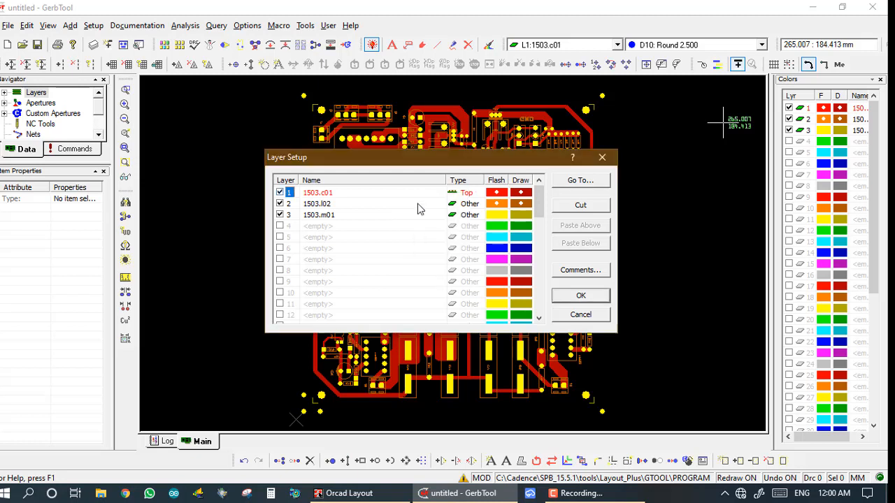
# Set the type of layer 2 (1503.l02) to a silkscreen type.
pyautogui.click(322, 206)
pyautogui.click(470, 203)
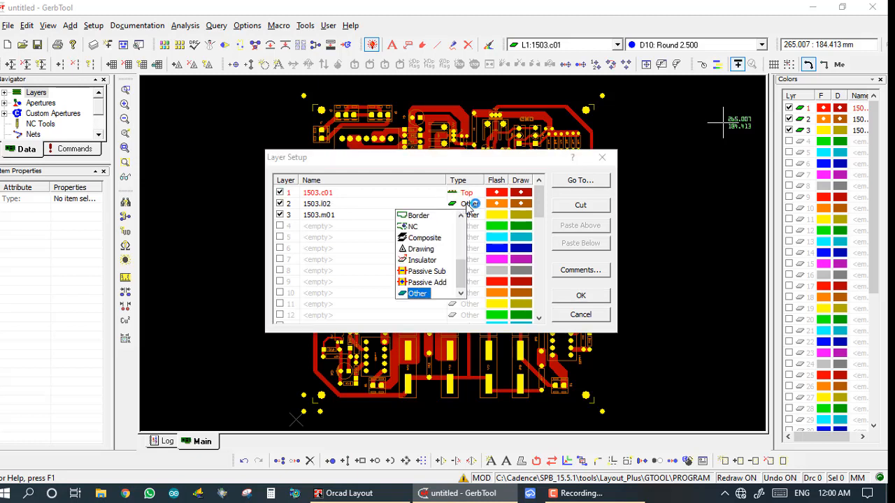
pyautogui.moveTo(462, 268); pyautogui.dragTo(460, 244)
pyautogui.click(422, 237)
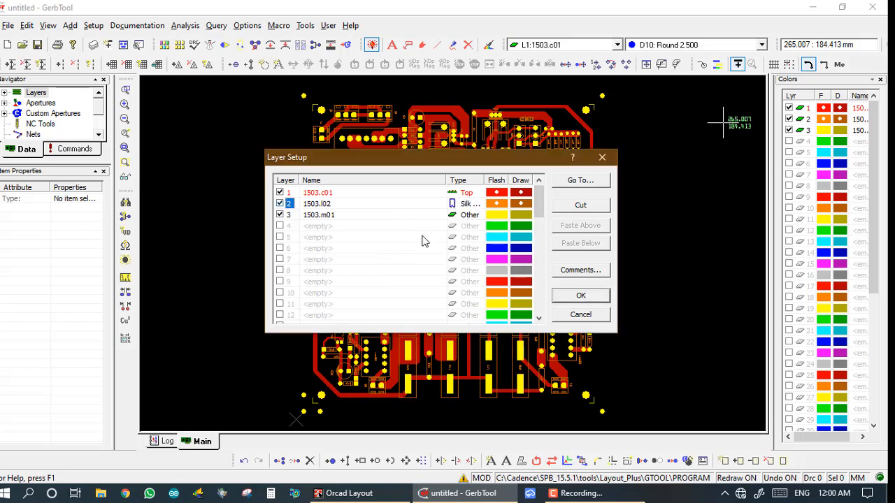
# Set the type of layer 3 (1503.m01) to Mask Bot and apply the layer setup.
pyautogui.doubleClick(334, 216)
pyautogui.click(469, 215)
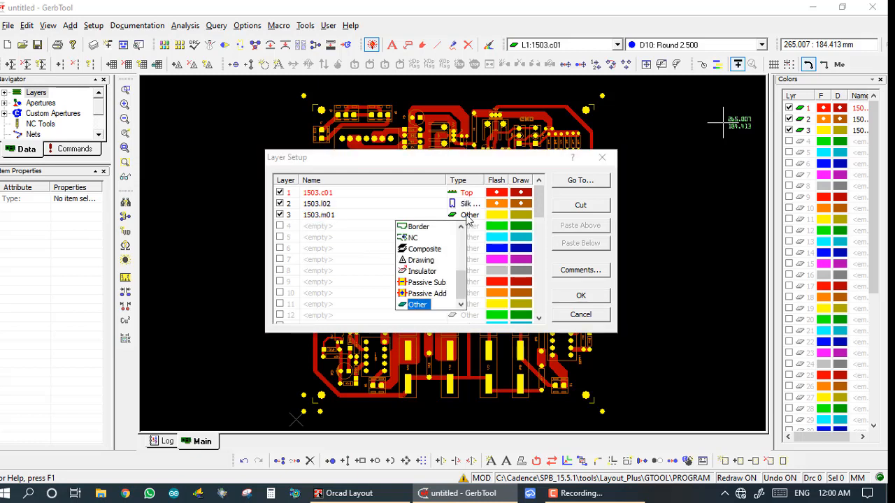
pyautogui.moveTo(461, 281); pyautogui.dragTo(461, 258)
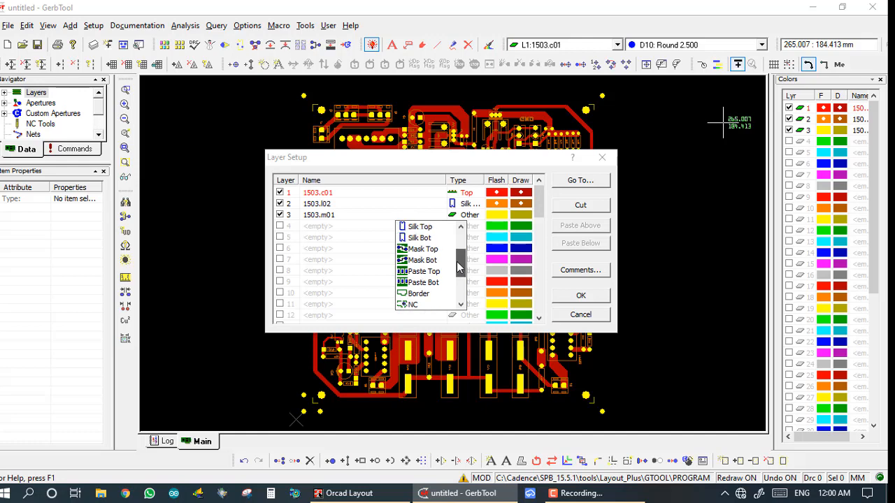
pyautogui.click(427, 260)
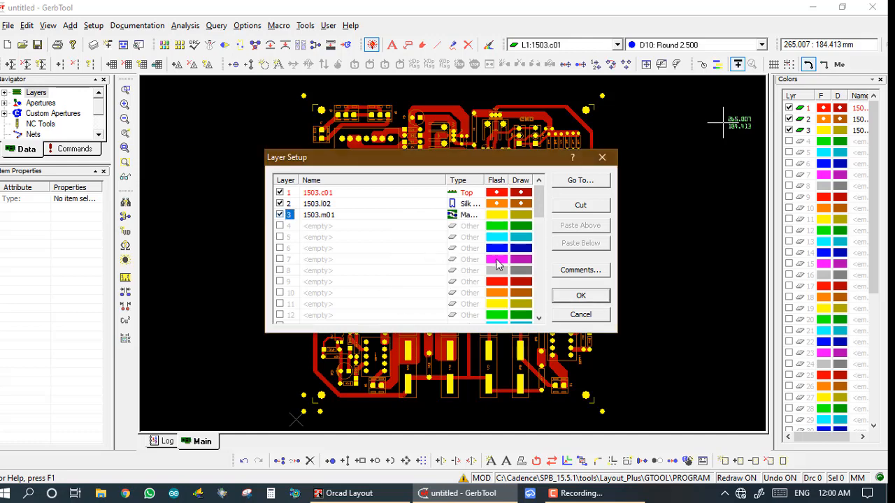
pyautogui.click(572, 297)
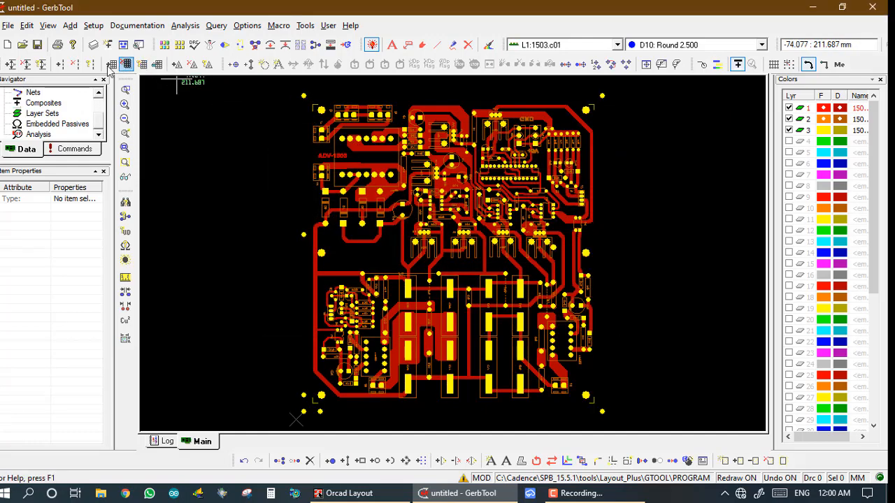
pyautogui.click(92, 44)
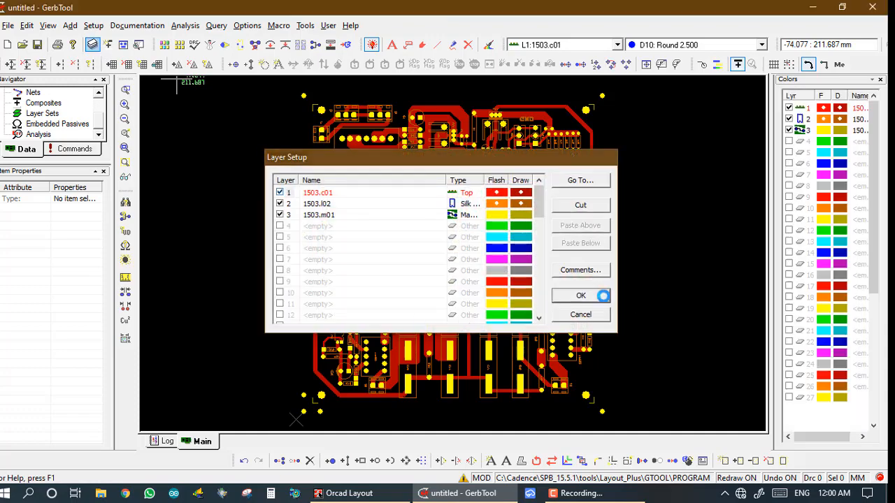
pyautogui.click(580, 296)
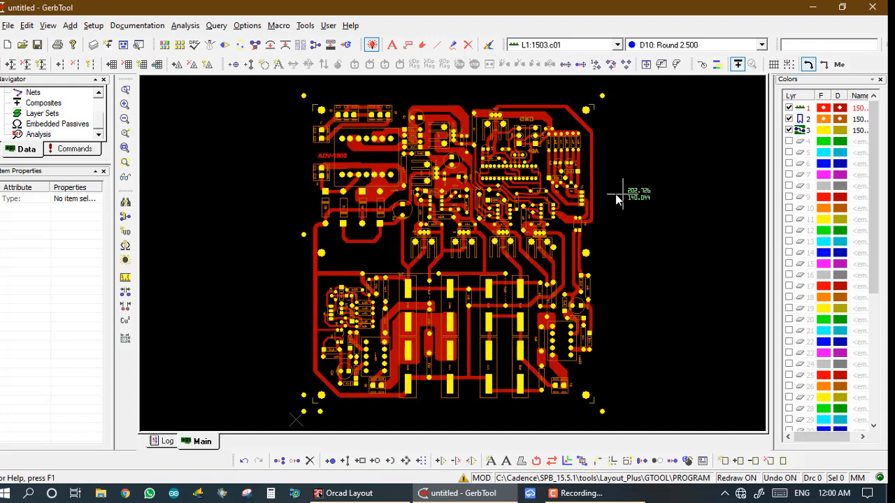
# Import the NC drill file ADV-1503.drl from E:\cam into layer 4 with the preset Excellon 2, metric 3.3 format.
pyautogui.click(7, 25)
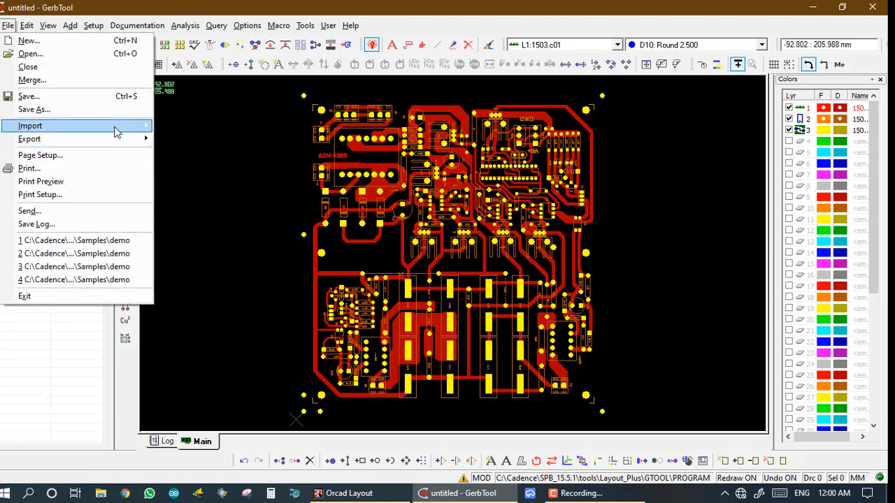
pyautogui.moveTo(114, 126)
pyautogui.click(186, 168)
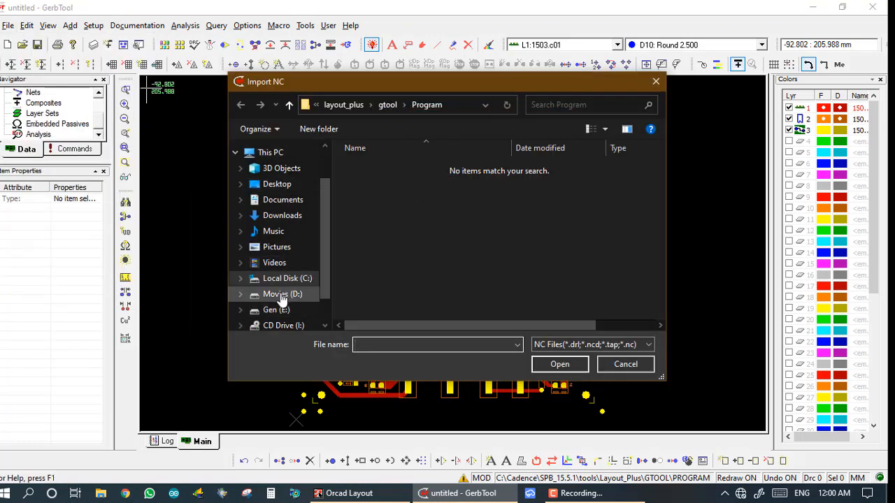
pyautogui.click(276, 311)
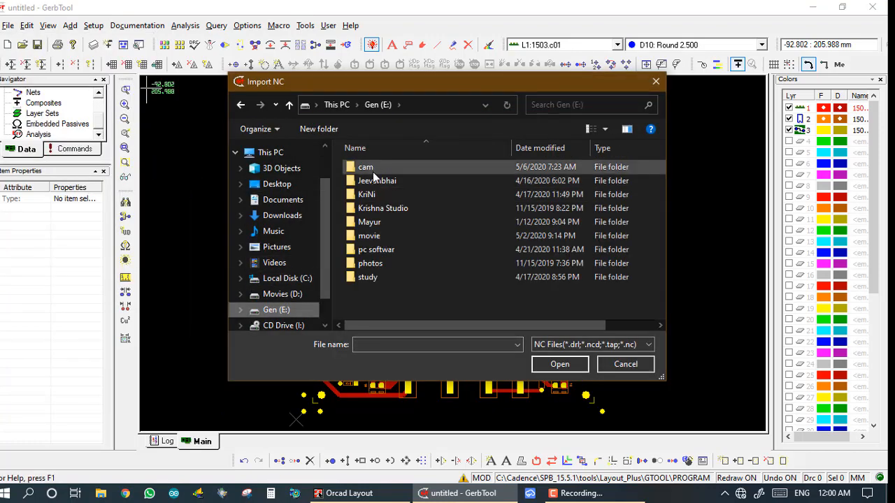
pyautogui.doubleClick(372, 168)
pyautogui.click(373, 172)
pyautogui.doubleClick(373, 172)
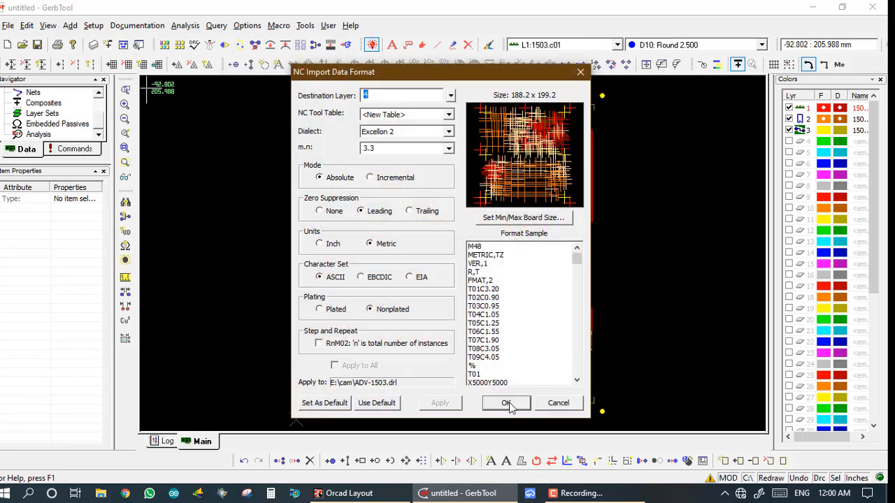
pyautogui.click(509, 402)
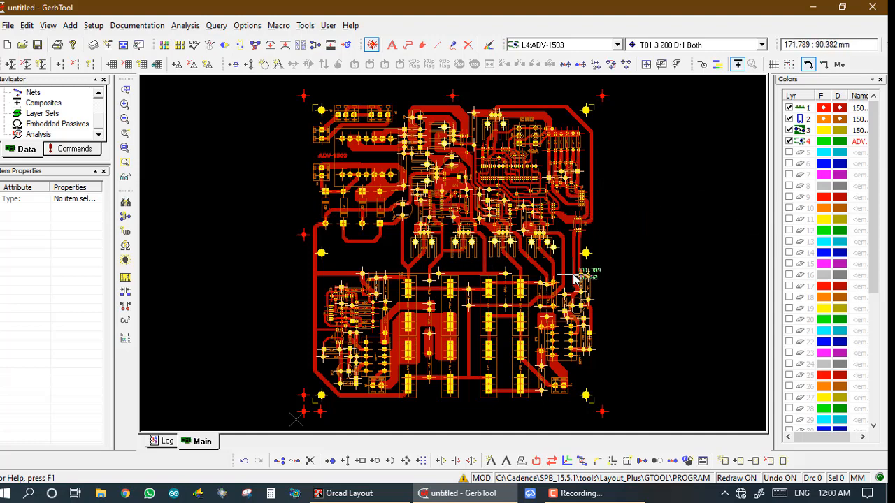
pyautogui.click(294, 460)
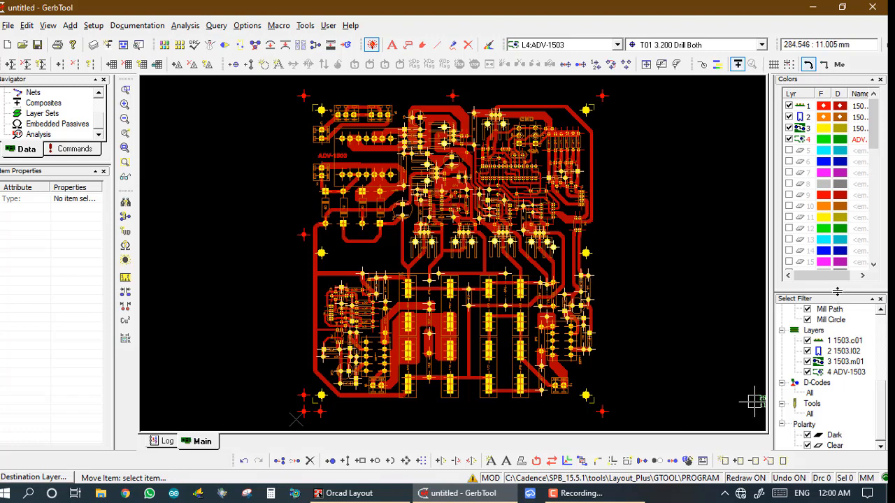
pyautogui.moveTo(837, 291); pyautogui.dragTo(833, 183)
pyautogui.click(337, 349)
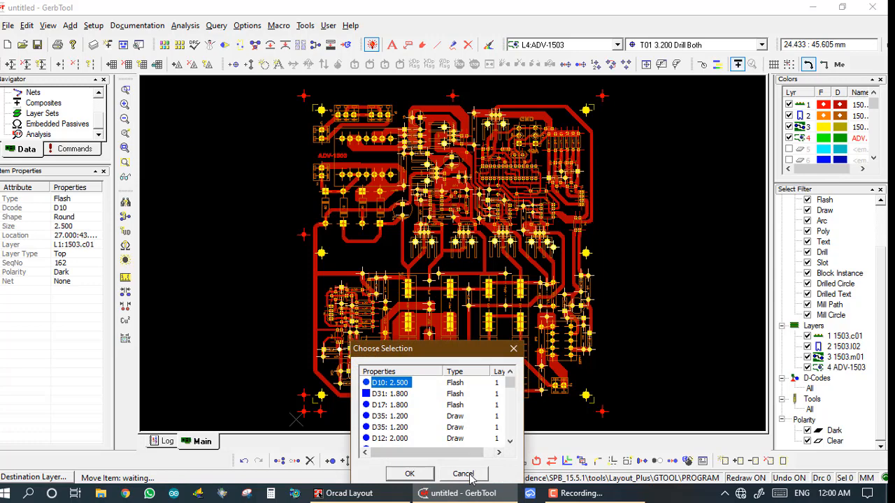
pyautogui.click(470, 475)
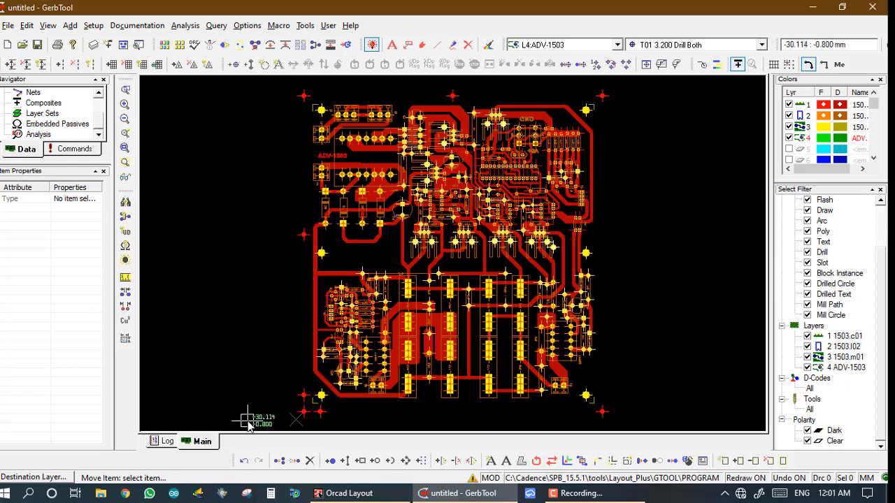
pyautogui.click(242, 461)
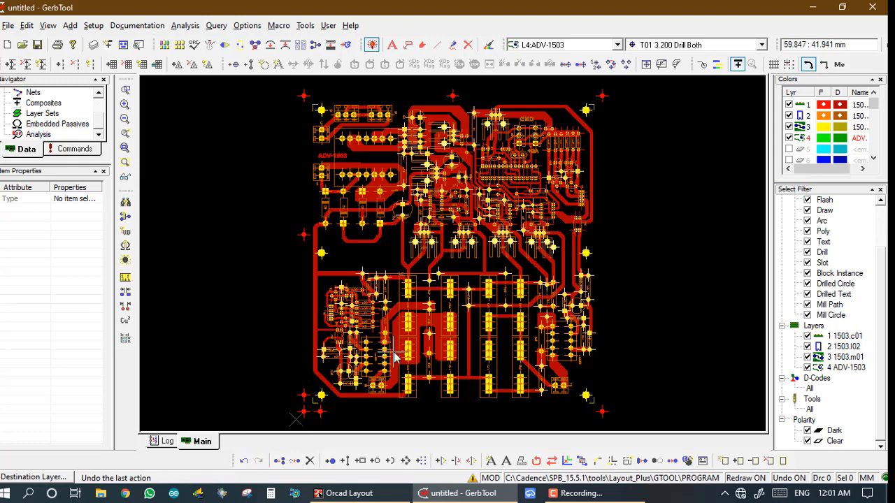
# Delete the items inside a wide window drawn across the board's middle, using the Window selection mode.
pyautogui.click(309, 461)
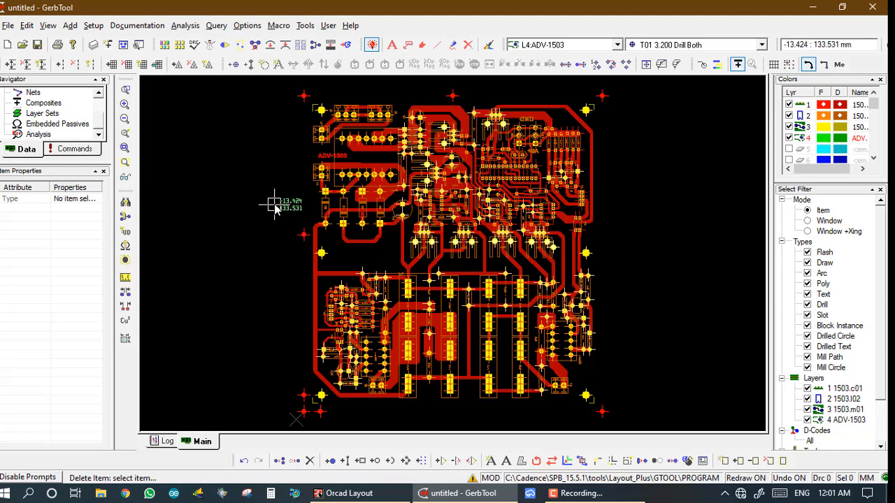
pyautogui.click(487, 353)
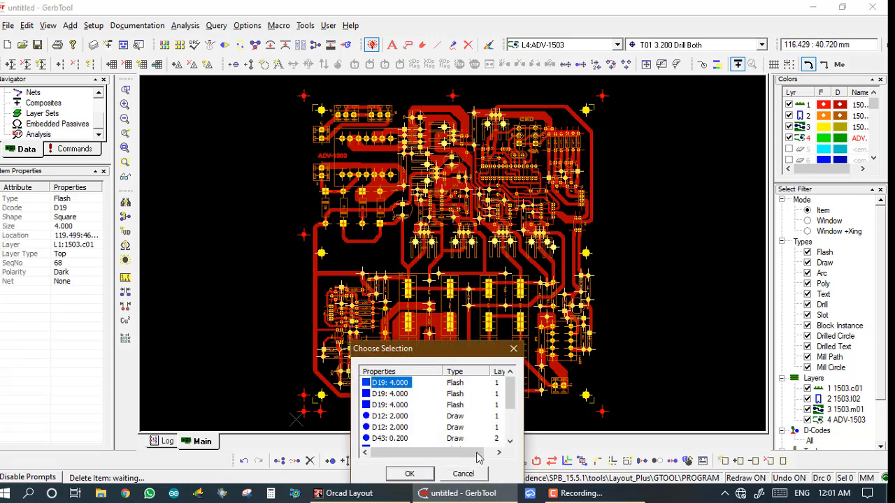
pyautogui.click(472, 475)
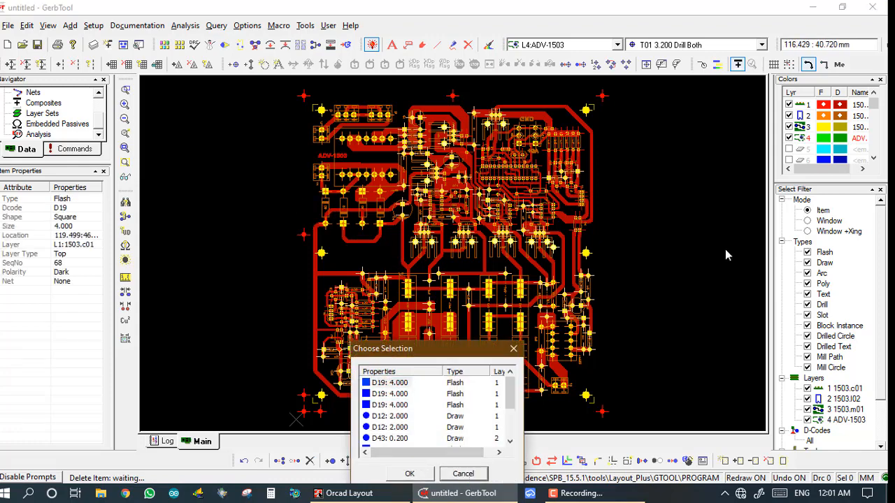
pyautogui.click(478, 475)
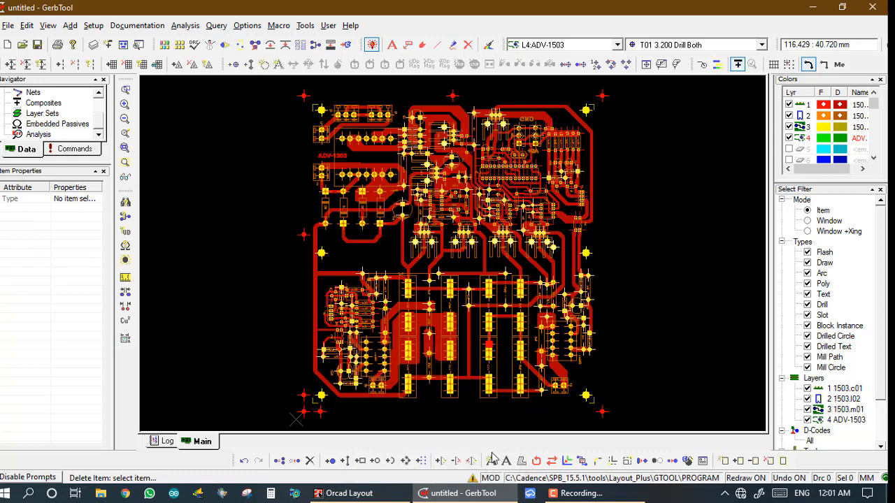
pyautogui.click(810, 221)
pyautogui.click(212, 164)
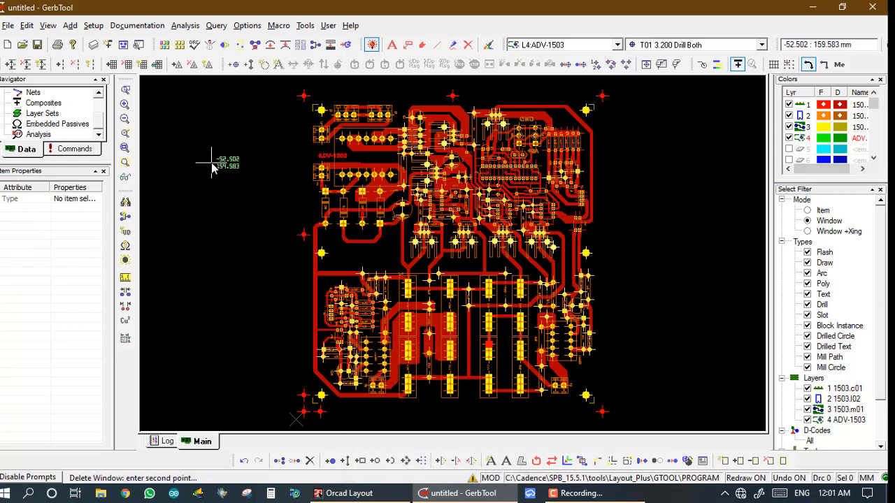
pyautogui.click(642, 301)
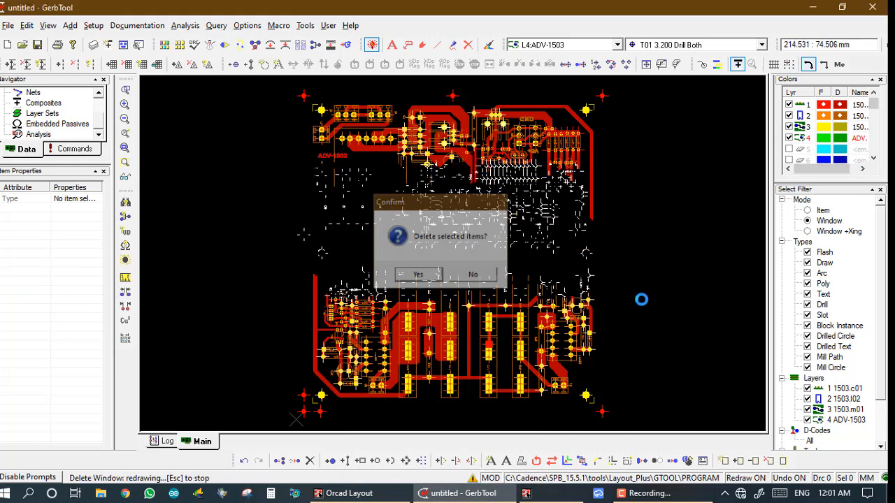
pyautogui.press('Return')
# Undo the Delete Window operation to restore the deleted board items.
pyautogui.click(142, 236)
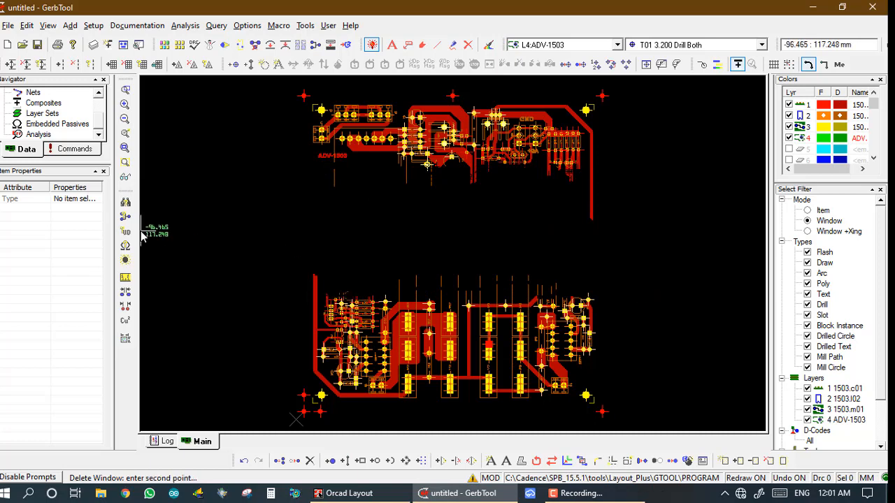
pyautogui.click(243, 462)
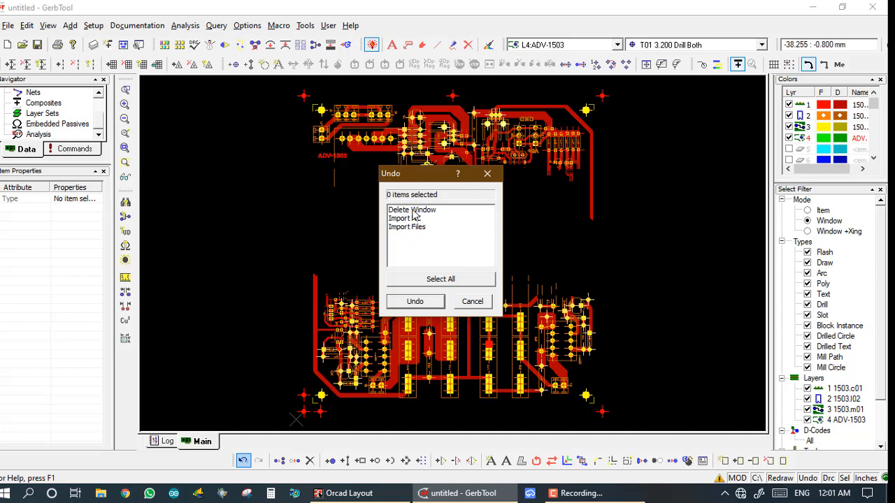
pyautogui.click(413, 211)
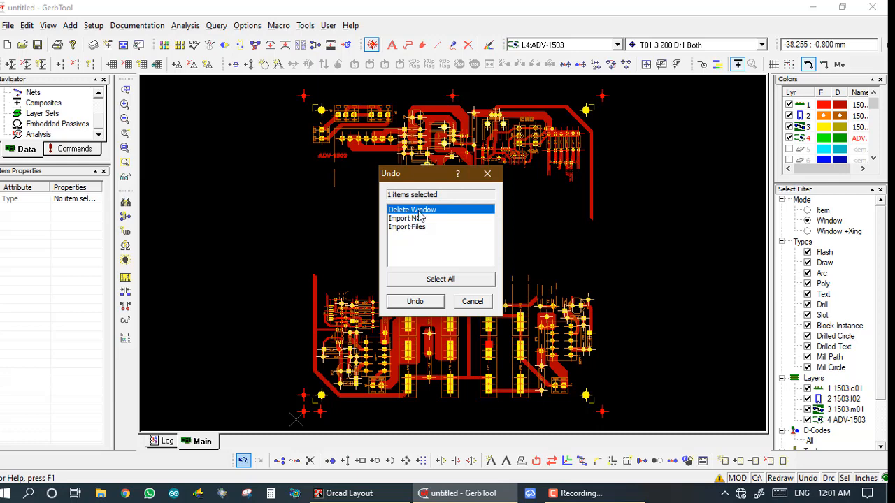
pyautogui.click(413, 303)
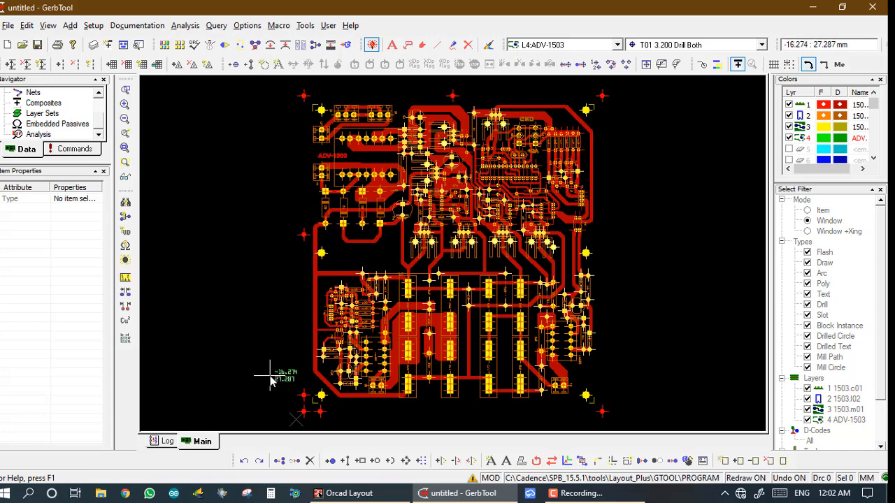
# Redo the Delete Window operation and undo it again.
pyautogui.click(259, 465)
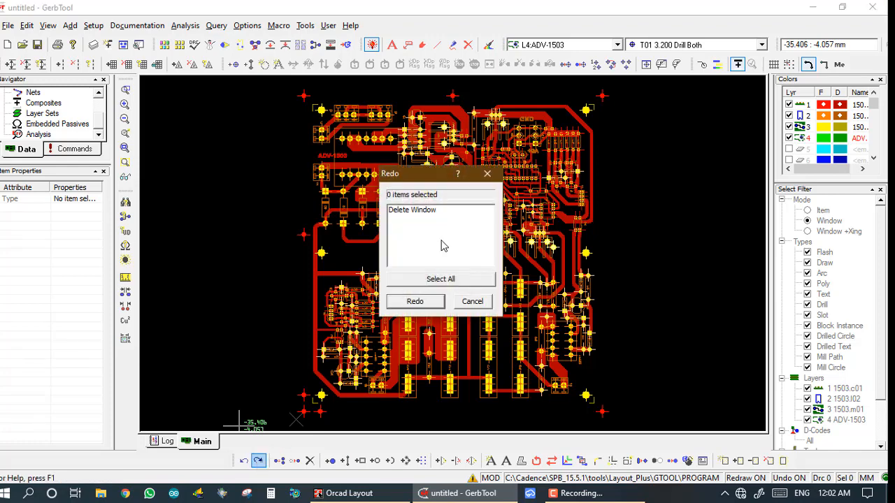
pyautogui.click(423, 213)
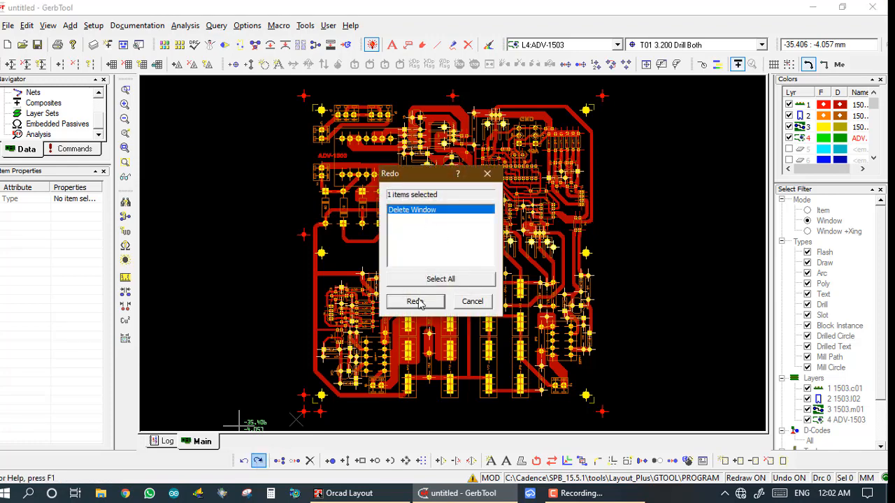
pyautogui.click(415, 301)
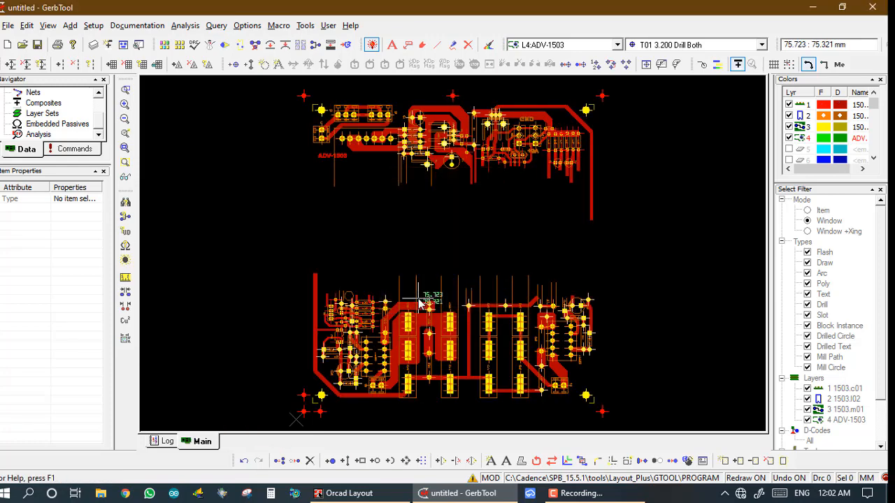
pyautogui.click(243, 461)
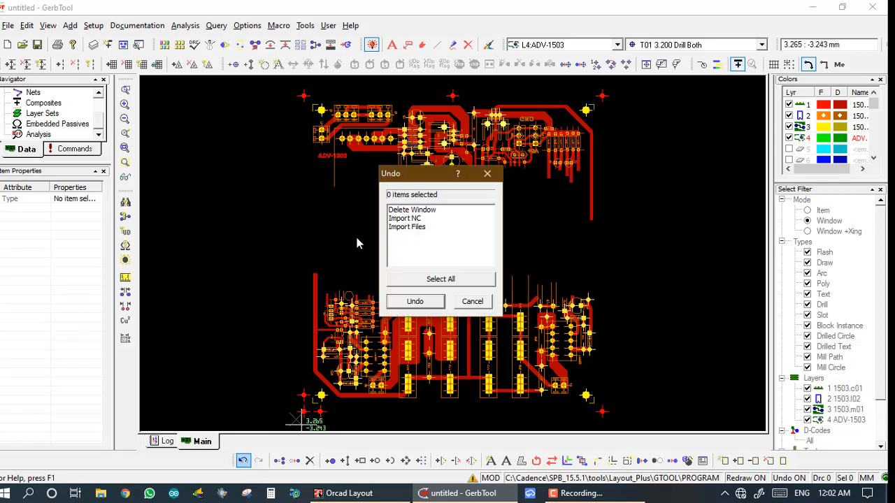
pyautogui.click(400, 210)
pyautogui.click(407, 301)
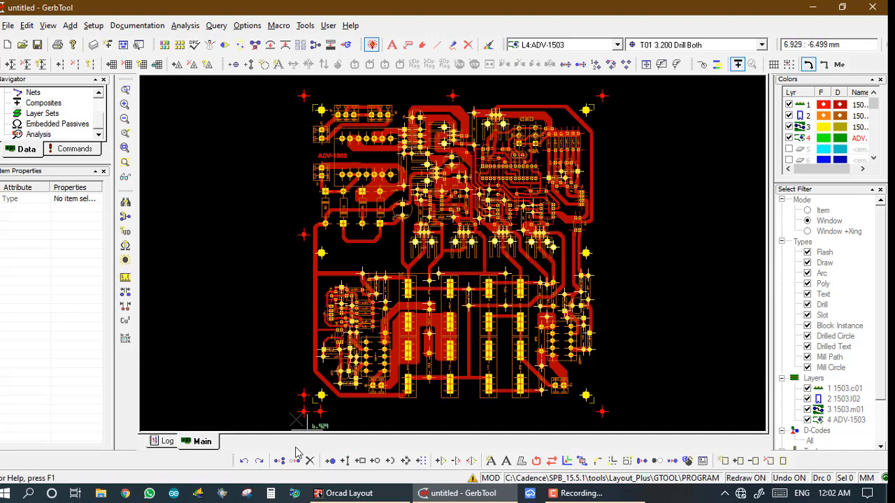
# Make layer 1 (1503.c01) the active layer and hide layers 2, 3 and 4.
pyautogui.click(803, 110)
pyautogui.click(789, 115)
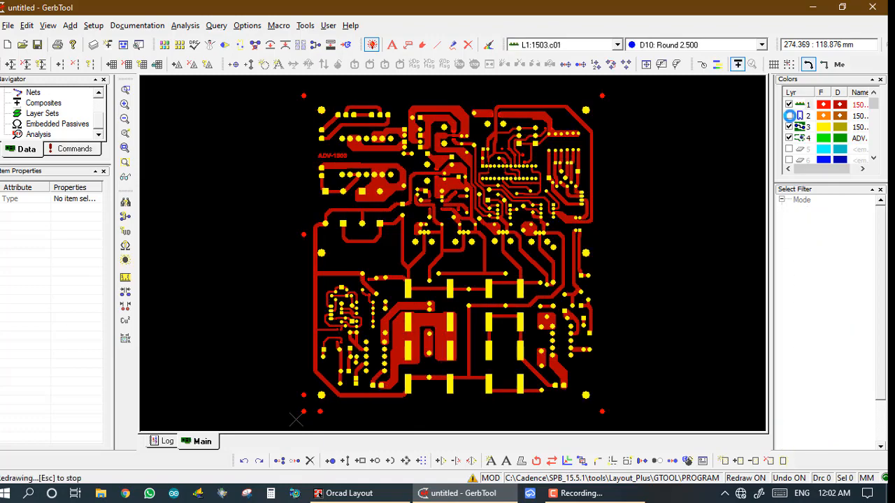
pyautogui.click(789, 127)
pyautogui.click(789, 137)
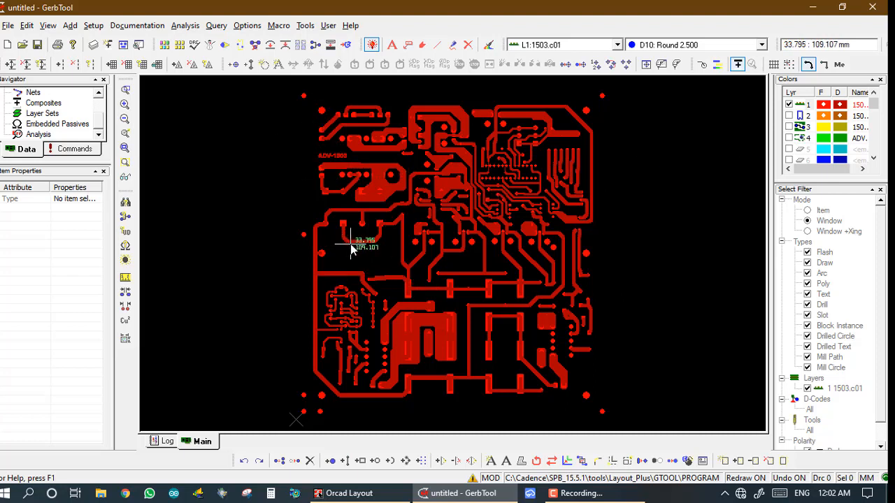
# Copy the horizontal segment of the U-shaped trace four times, stacking the copies beneath it, using the Item selection mode.
pyautogui.click(304, 180)
pyautogui.click(395, 283)
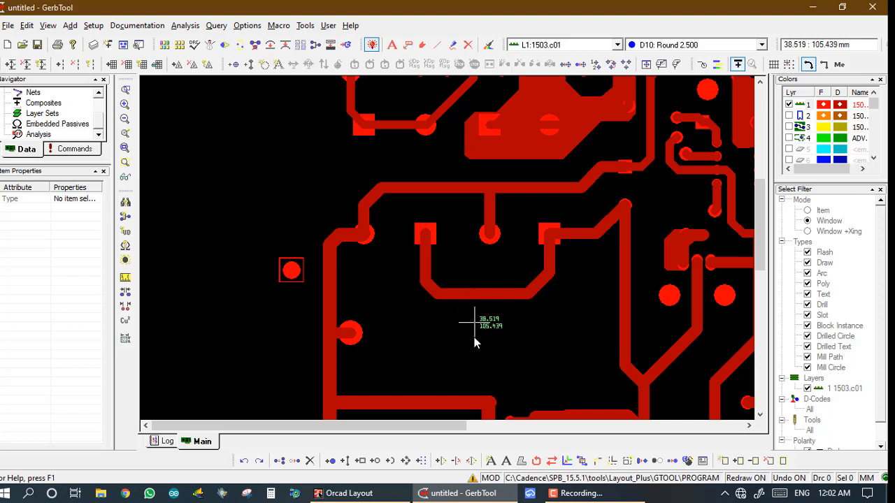
pyautogui.click(276, 464)
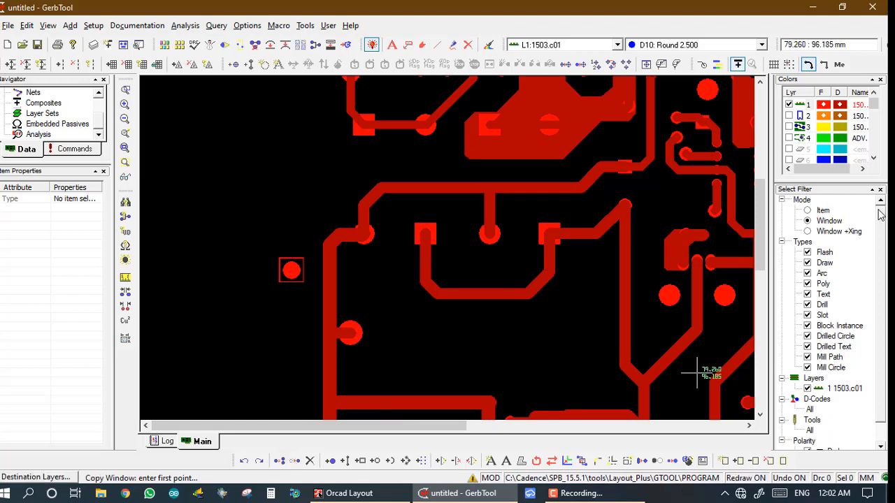
pyautogui.click(822, 210)
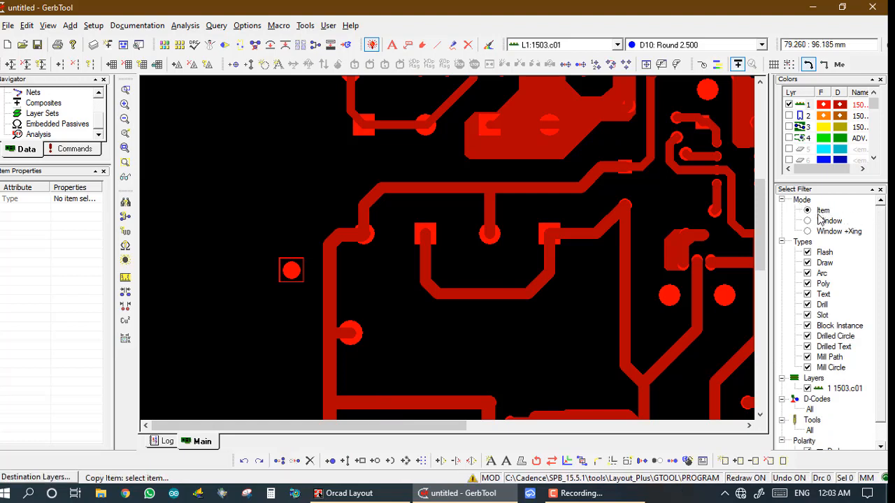
pyautogui.click(492, 292)
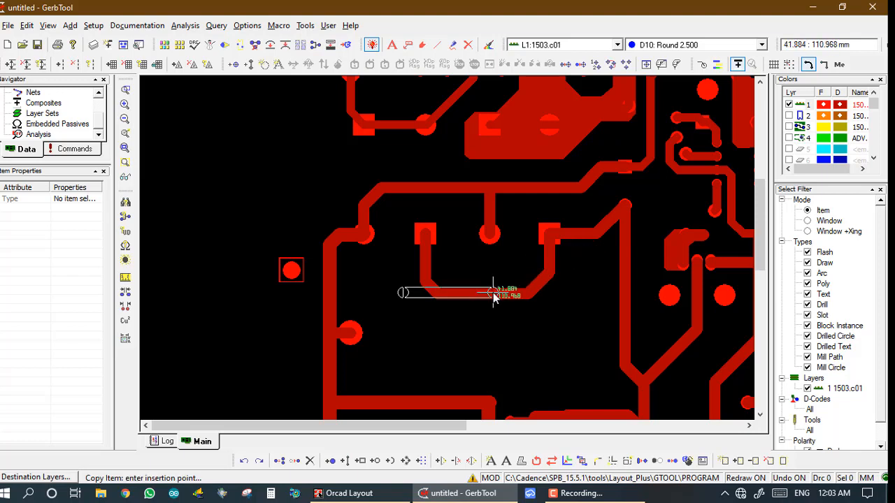
pyautogui.click(523, 316)
pyautogui.click(522, 334)
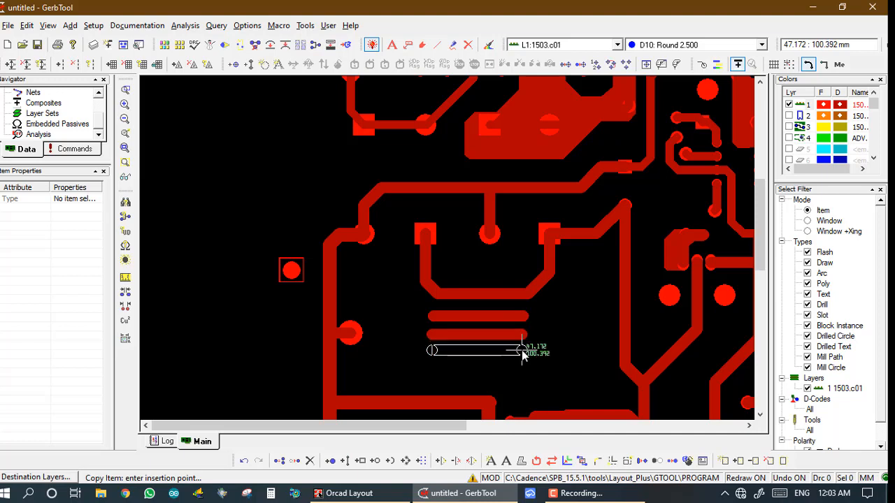
pyautogui.click(521, 350)
pyautogui.click(521, 370)
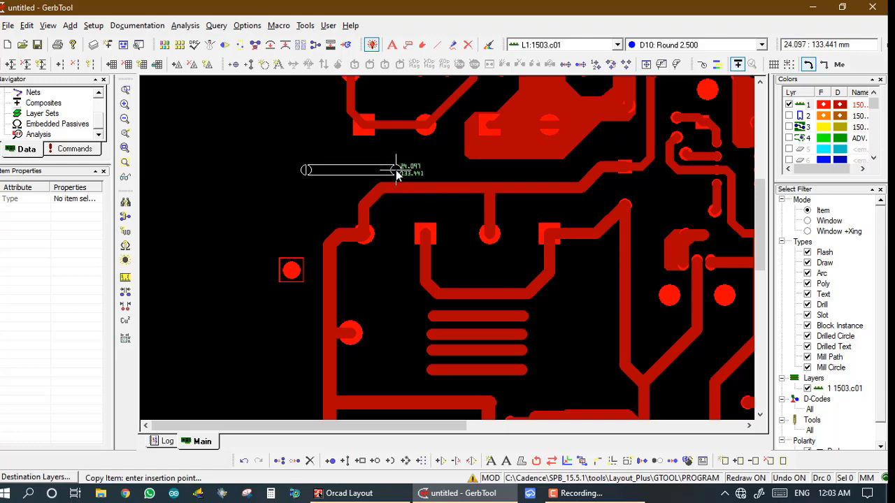
# Copy the entire layer 1 artwork into the empty area left of the board, using the Window +Xing selection mode.
pyautogui.scroll(-5, 460, 254)
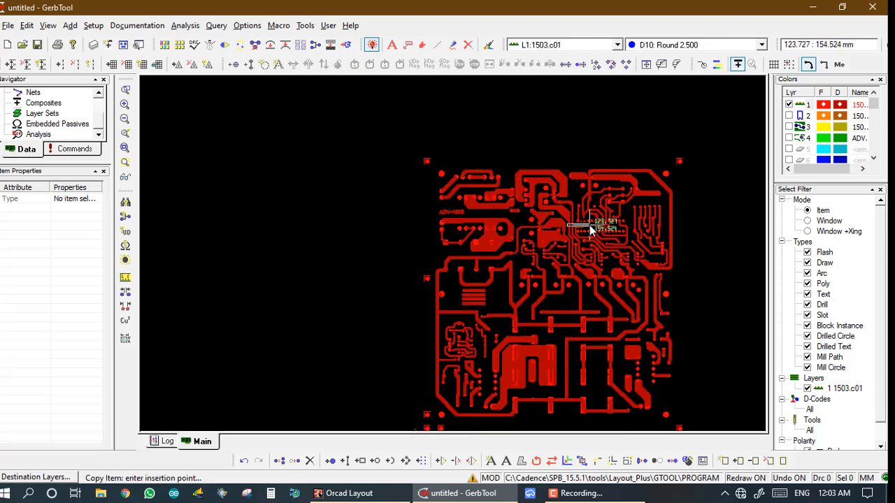
pyautogui.click(807, 221)
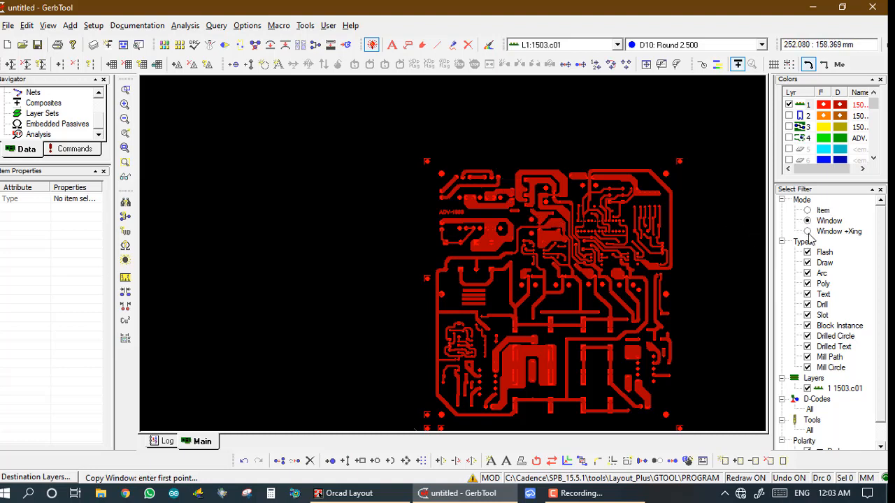
pyautogui.click(390, 143)
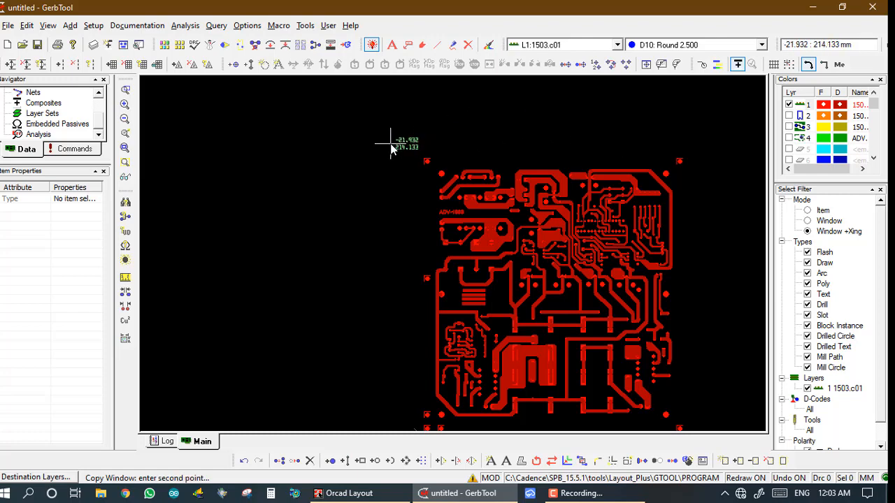
pyautogui.click(696, 431)
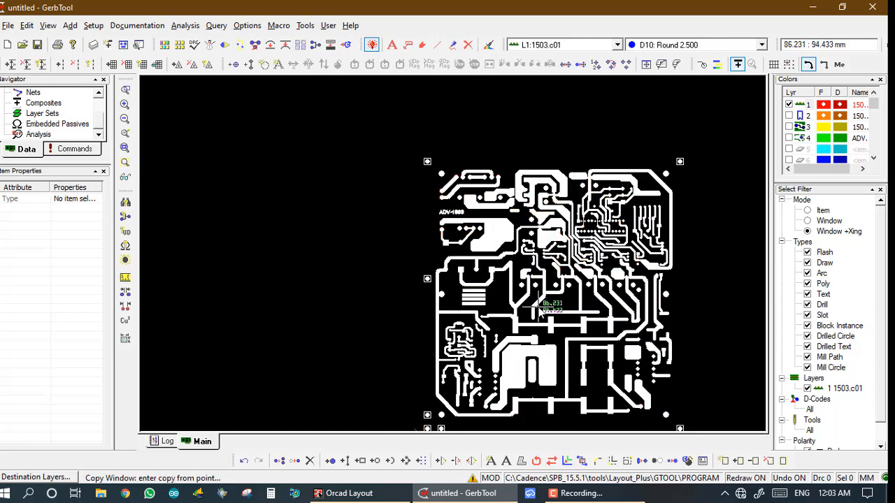
pyautogui.click(335, 282)
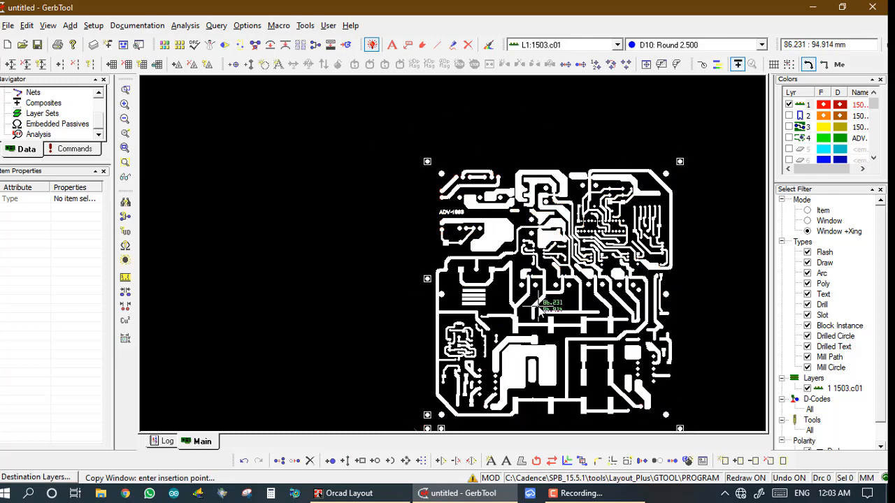
pyautogui.click(261, 290)
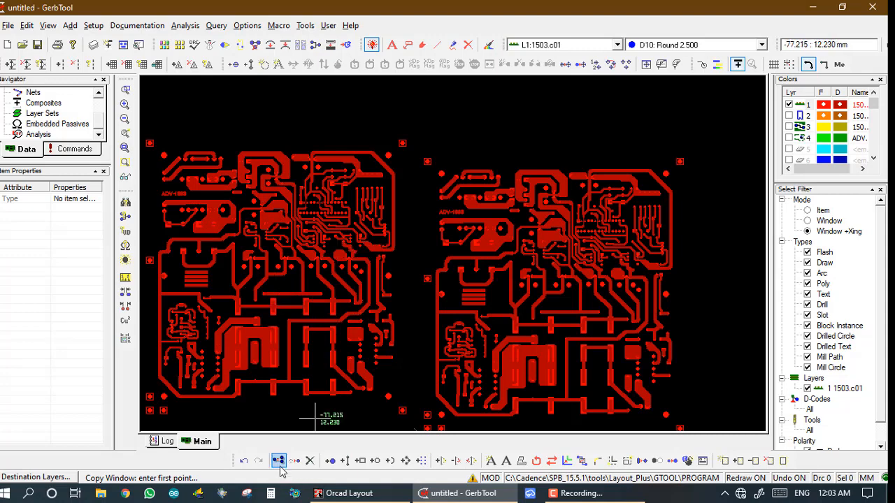
# Undo the Copy Window operation.
pyautogui.click(243, 461)
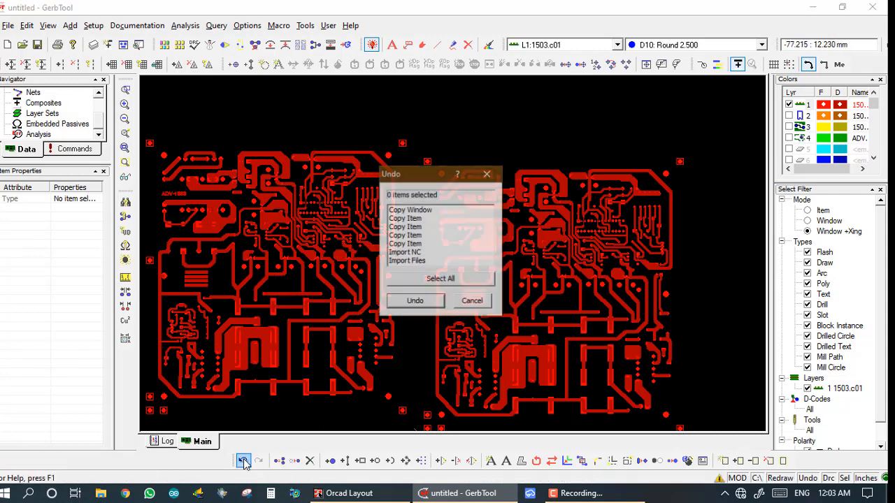
pyautogui.click(426, 211)
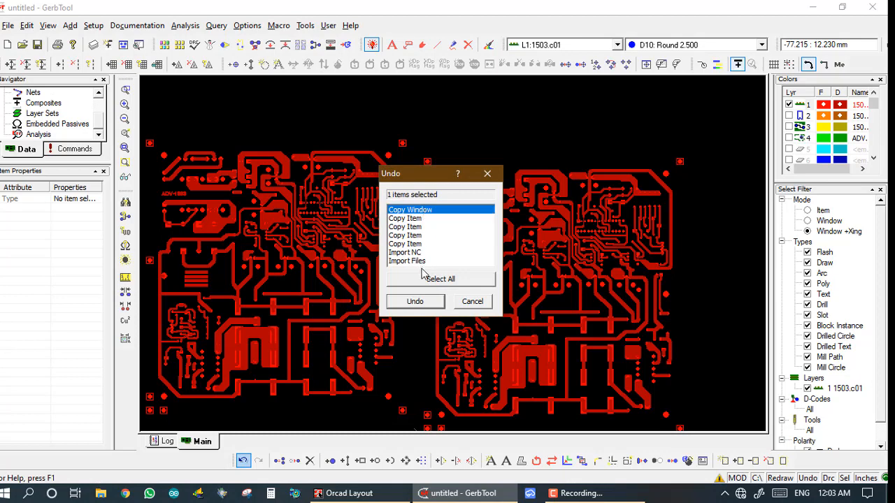
pyautogui.click(415, 302)
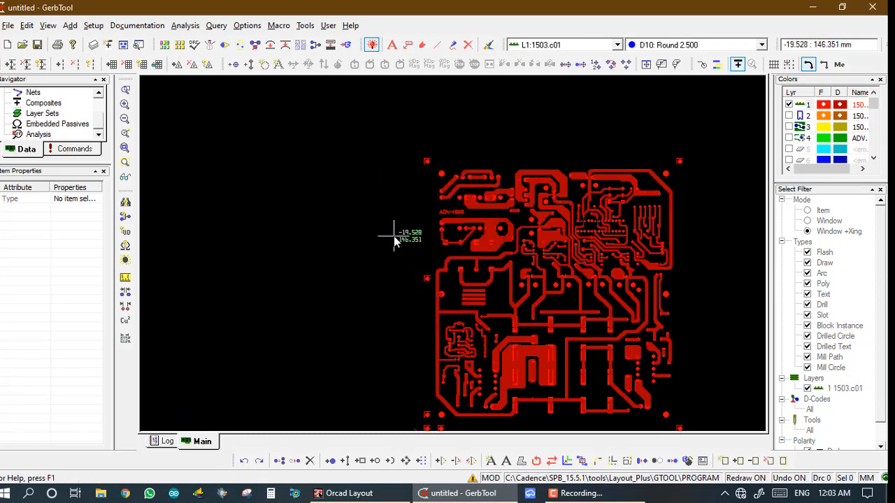
# Move the lower three copied trace segments one by one to the empty area left of the board, using the Item selection mode.
pyautogui.moveTo(393, 236); pyautogui.dragTo(535, 336)
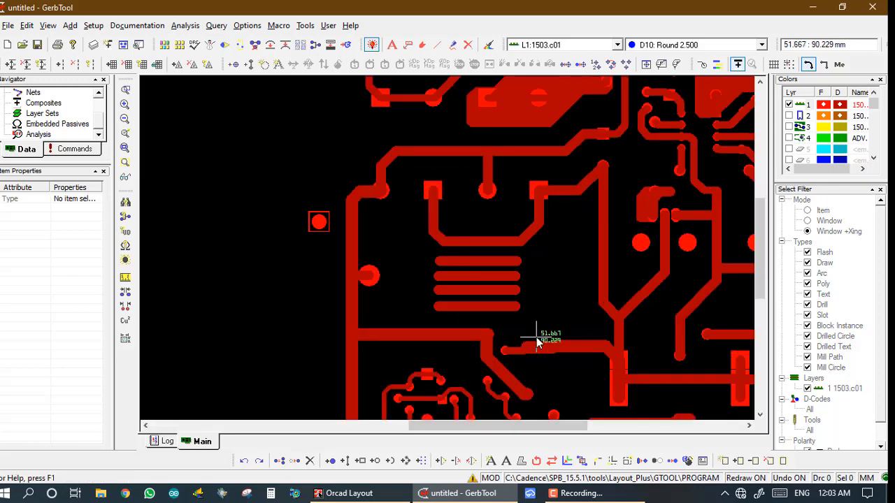
pyautogui.click(295, 463)
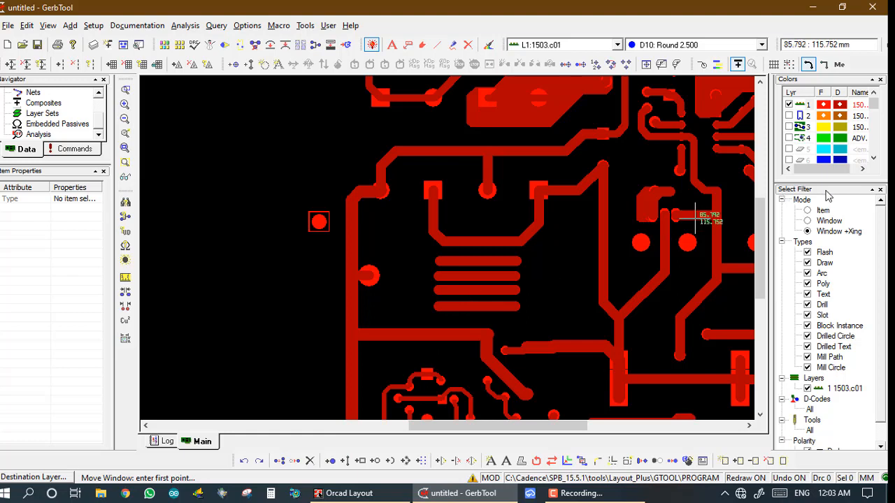
pyautogui.click(808, 211)
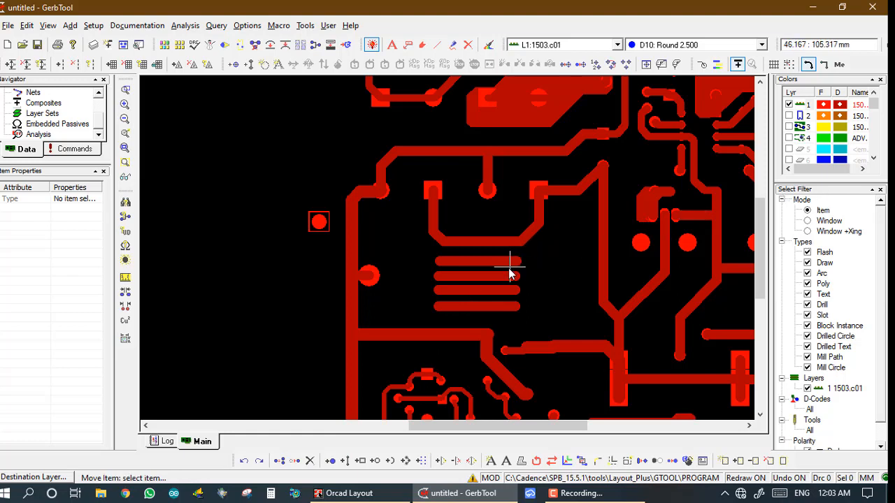
pyautogui.click(486, 276)
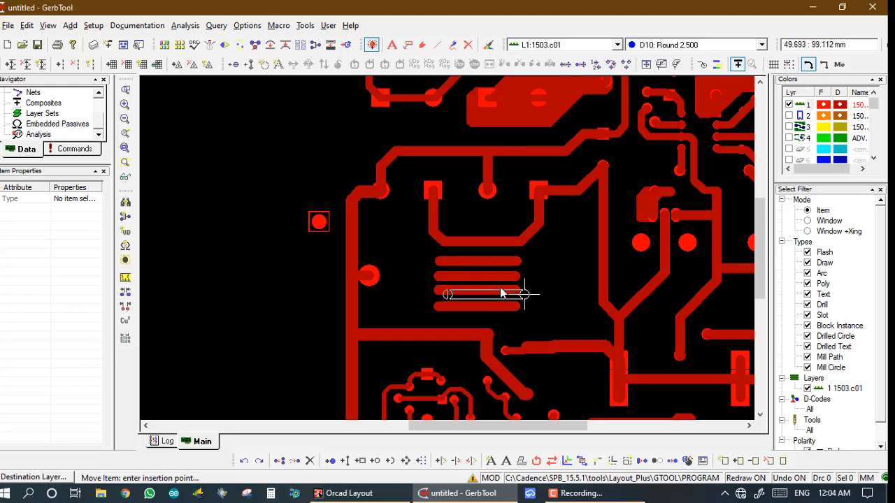
pyautogui.click(245, 293)
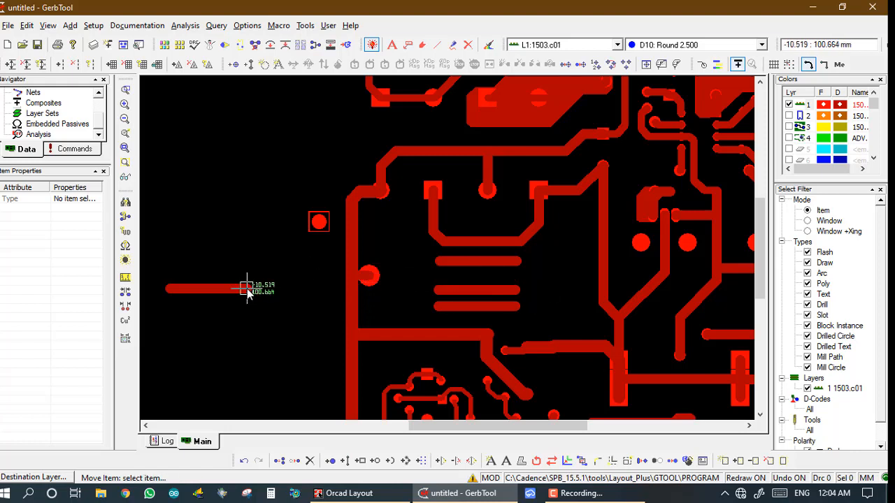
pyautogui.click(459, 288)
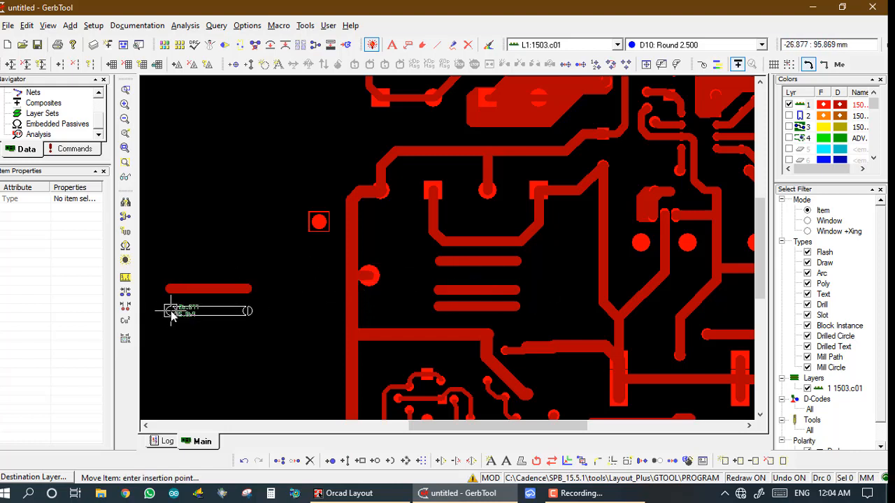
pyautogui.click(174, 309)
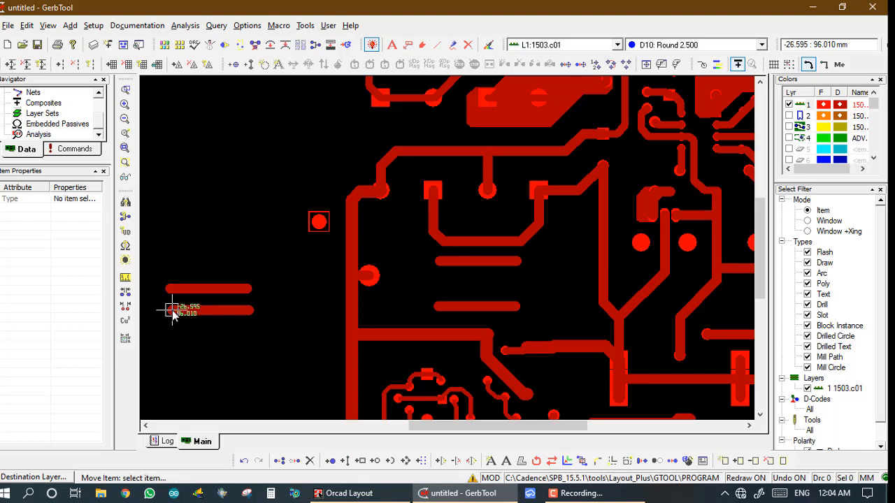
pyautogui.click(450, 306)
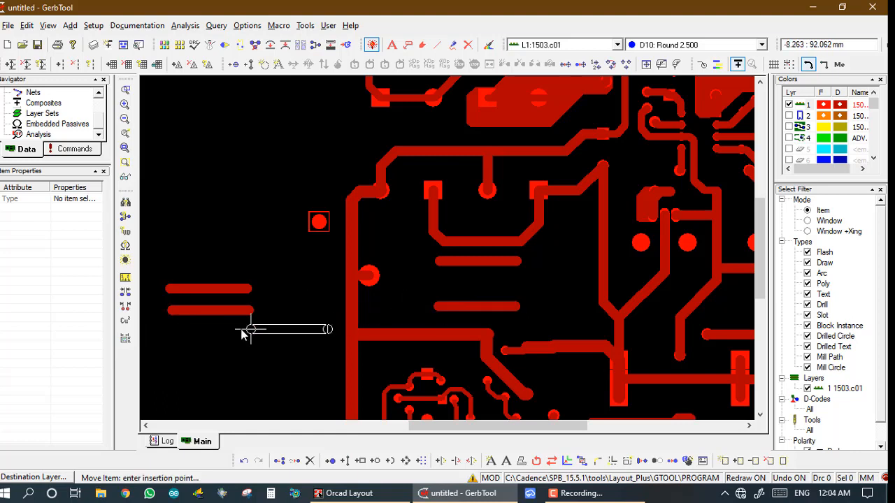
pyautogui.click(176, 329)
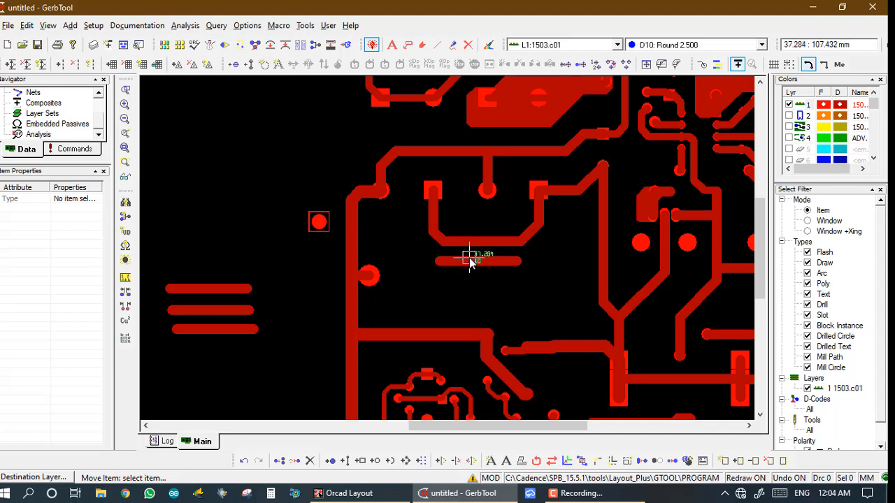
# Move the remaining copied trace segment below the U-shaped trace onto the top of the stack left of the board.
pyautogui.click(467, 261)
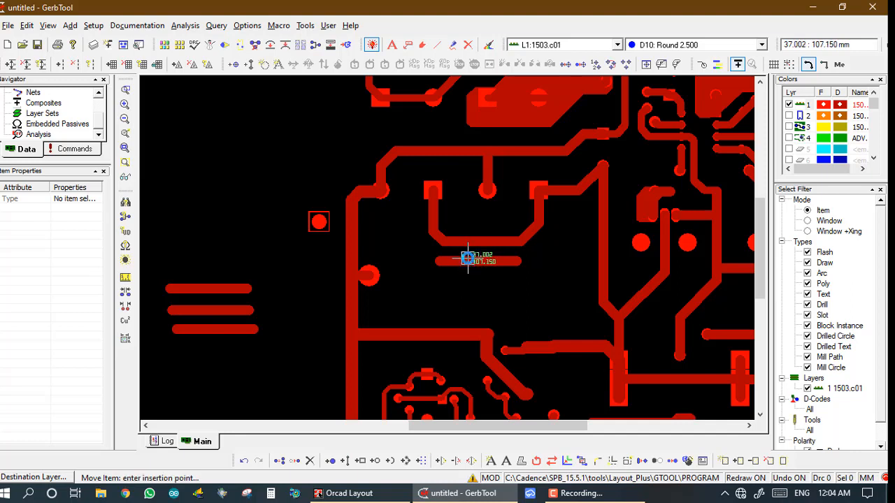
pyautogui.click(169, 266)
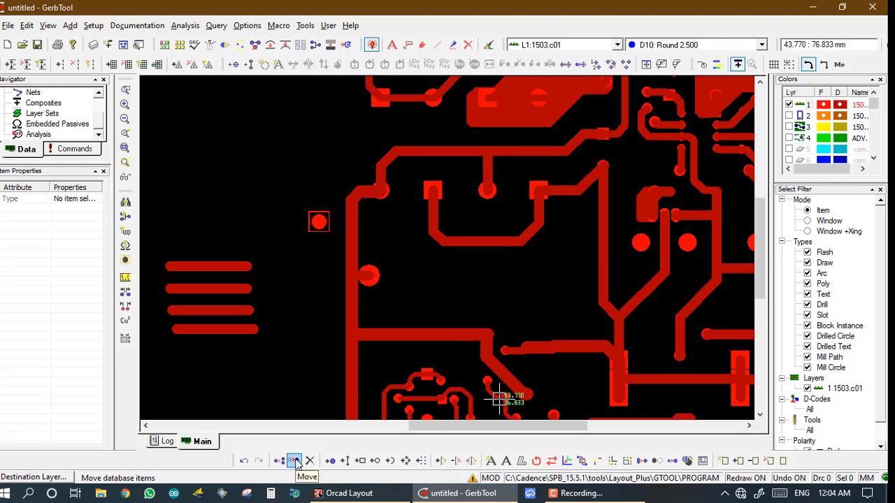
# Move the entire layer 1 artwork, including the copied segments, into the empty area left of the board, using the Window selection mode.
pyautogui.press('Home')
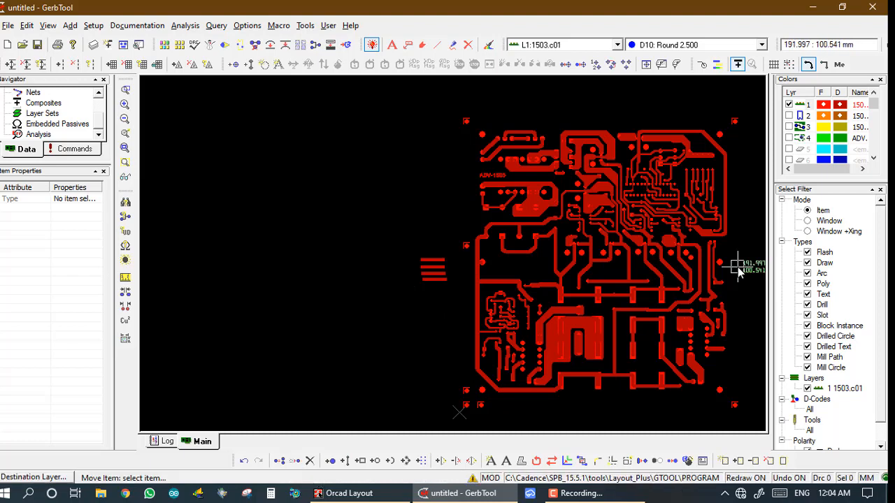
pyautogui.click(808, 221)
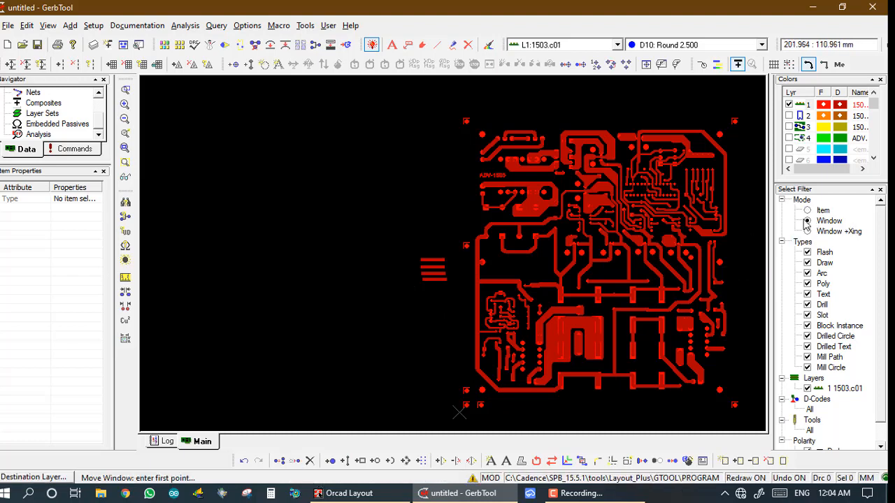
pyautogui.click(327, 106)
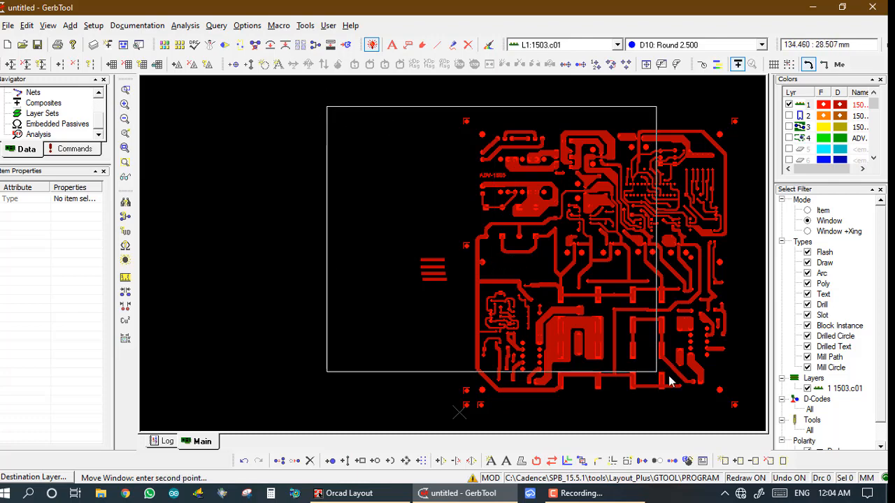
pyautogui.click(735, 422)
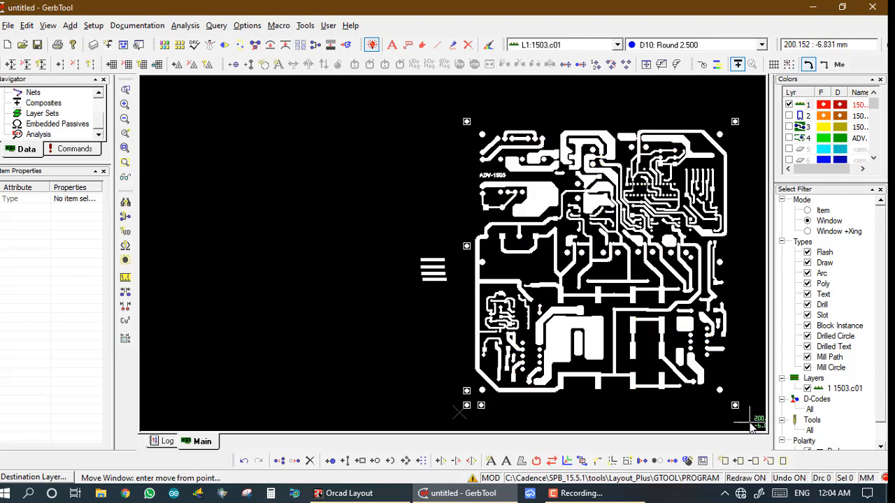
pyautogui.click(581, 270)
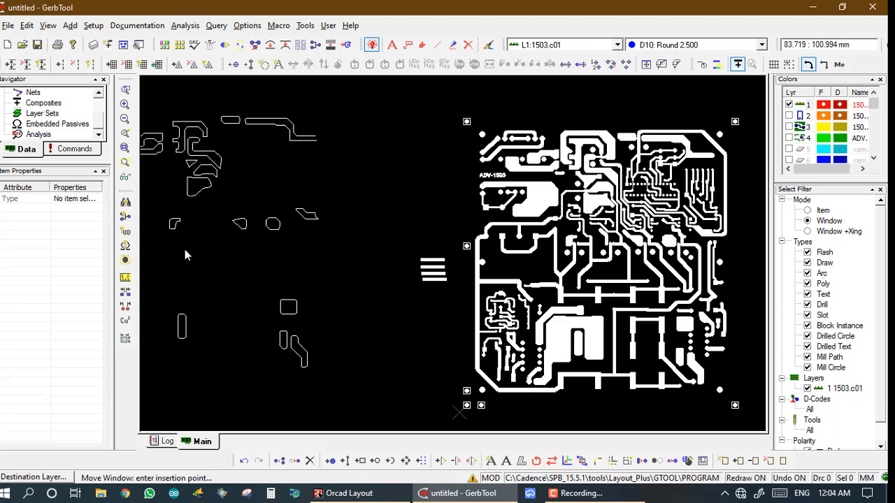
pyautogui.click(207, 274)
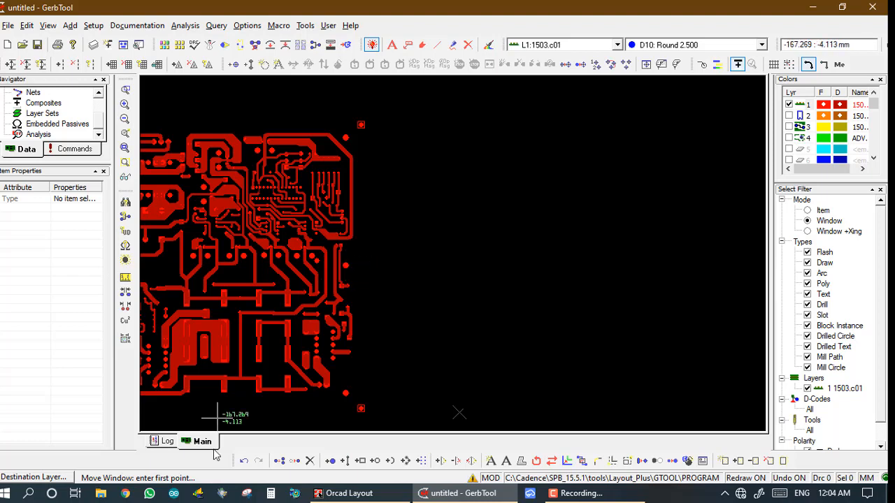
# Undo the Move Window operation.
pyautogui.click(243, 461)
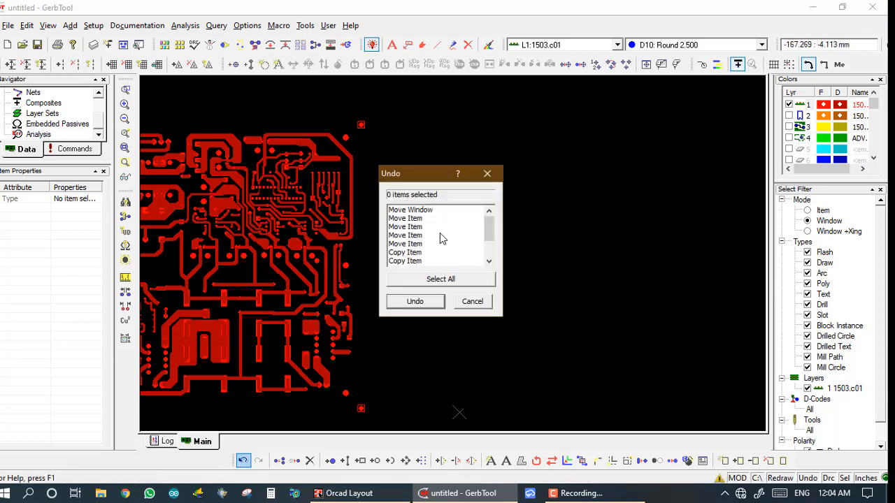
pyautogui.click(428, 211)
pyautogui.click(415, 301)
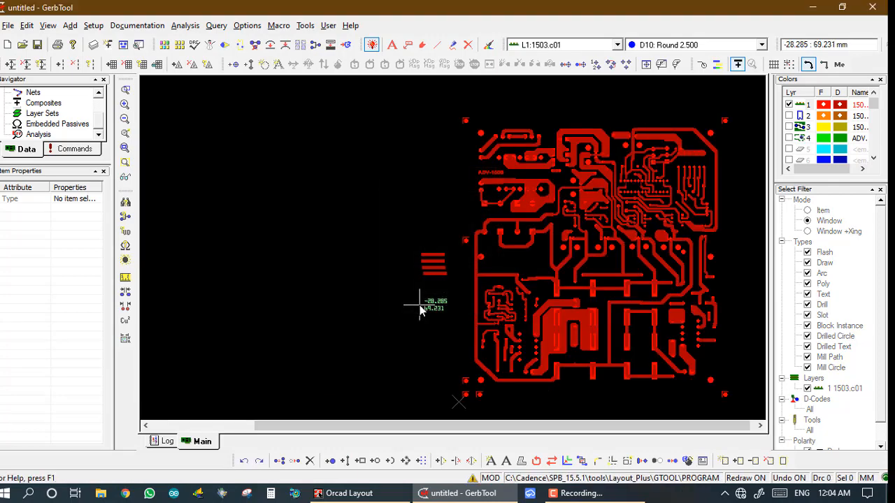
# Delete the upper three copied trace segments left of the board one by one, using the Item selection mode.
pyautogui.scroll(-1, 419, 305)
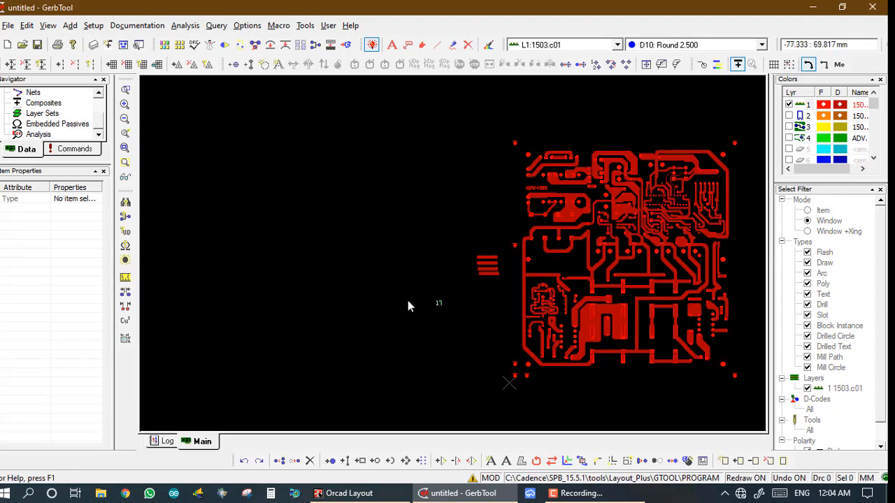
pyautogui.click(309, 462)
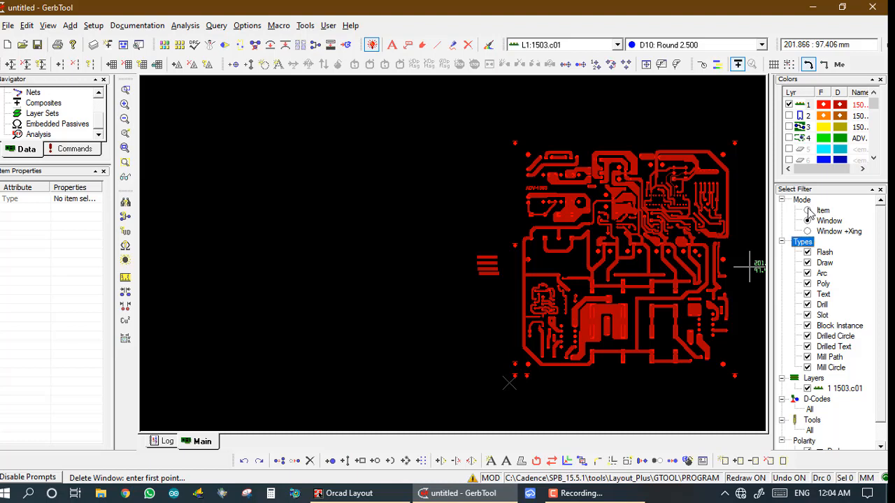
pyautogui.click(808, 210)
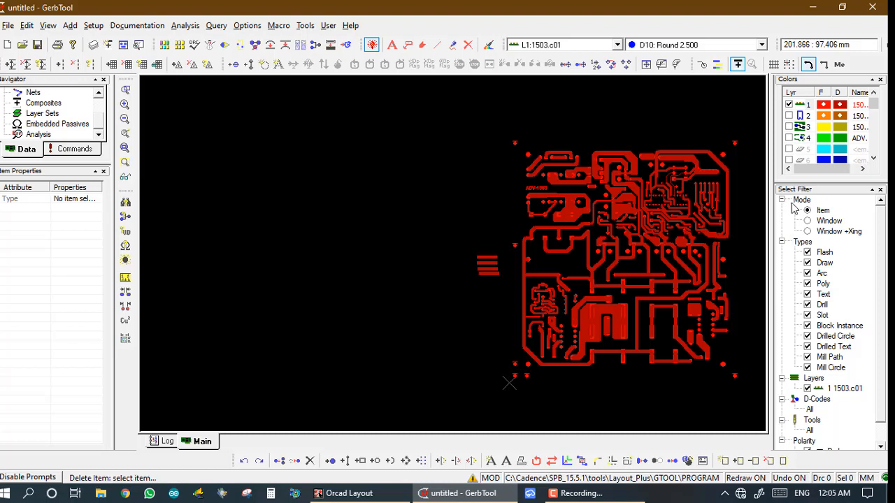
pyautogui.click(484, 260)
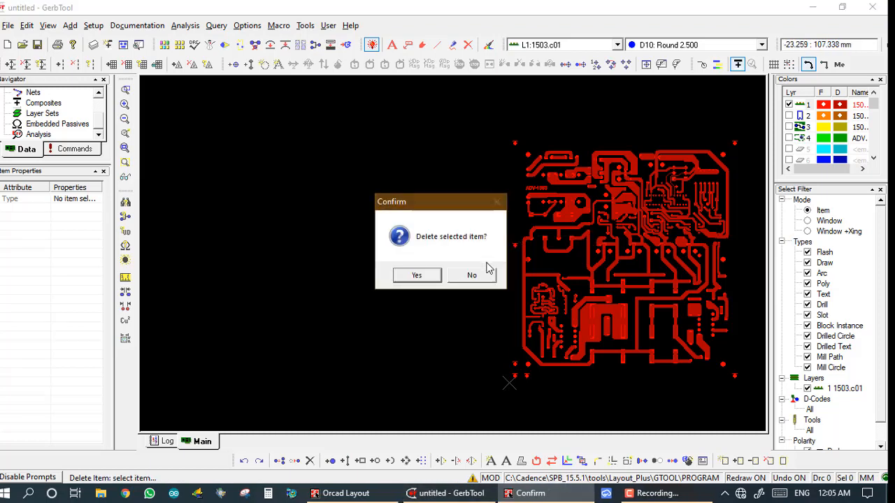
pyautogui.click(414, 276)
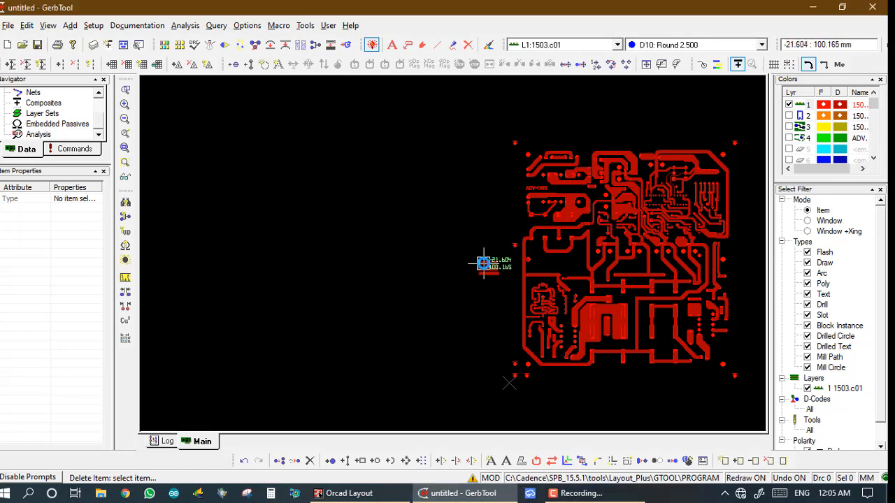
pyautogui.scroll(5, 483, 264)
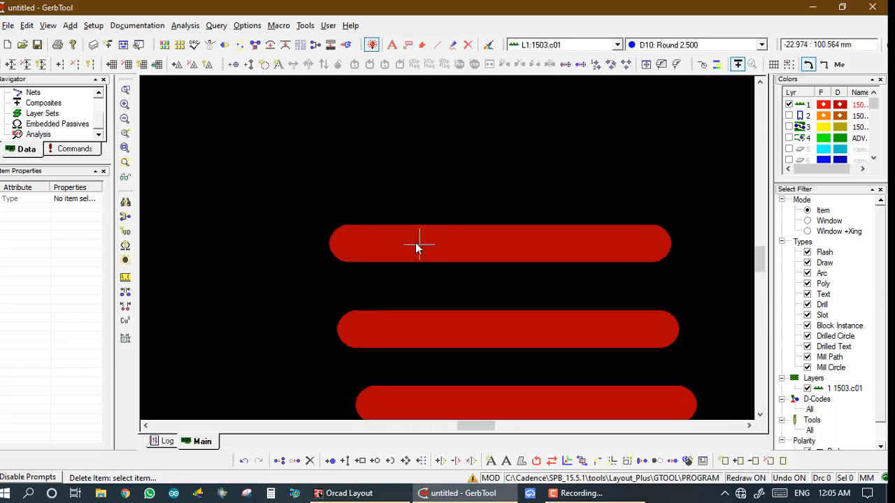
pyautogui.click(417, 246)
pyautogui.press('Return')
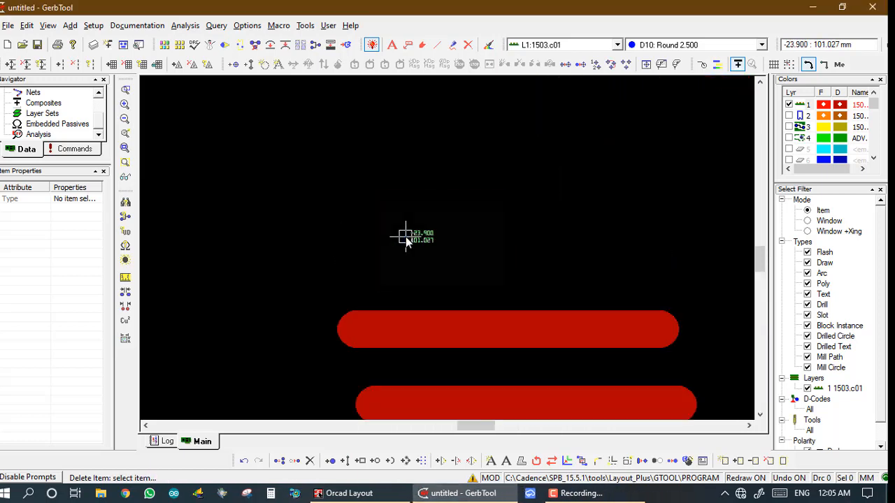
pyautogui.click(396, 317)
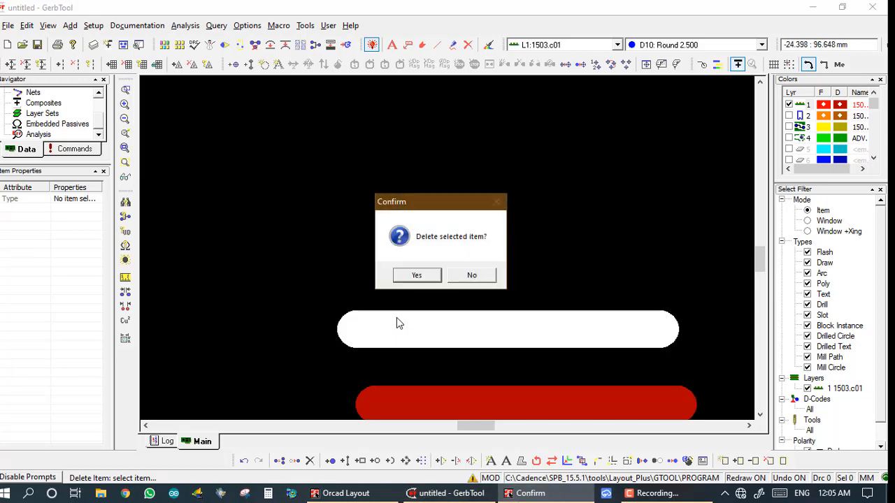
pyautogui.press('Return')
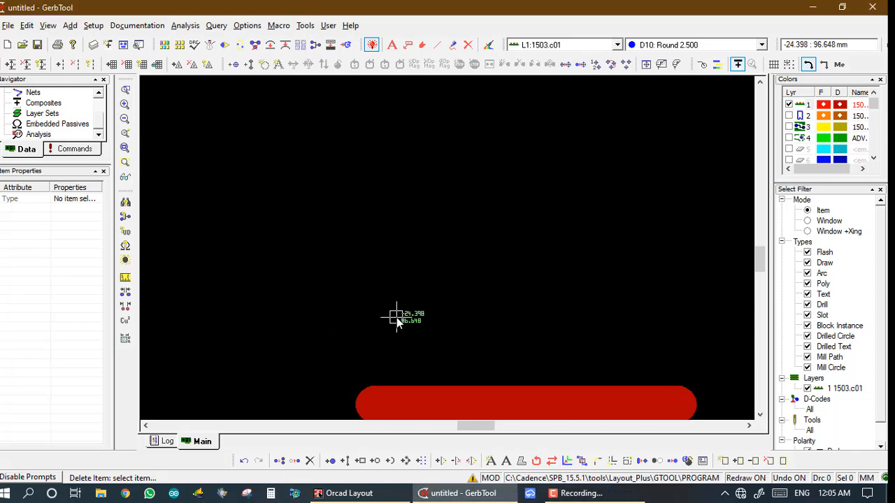
# Delete the entire layer 1 artwork together with the remaining copied segment, using the Window selection mode.
pyautogui.scroll(-4, 396, 322)
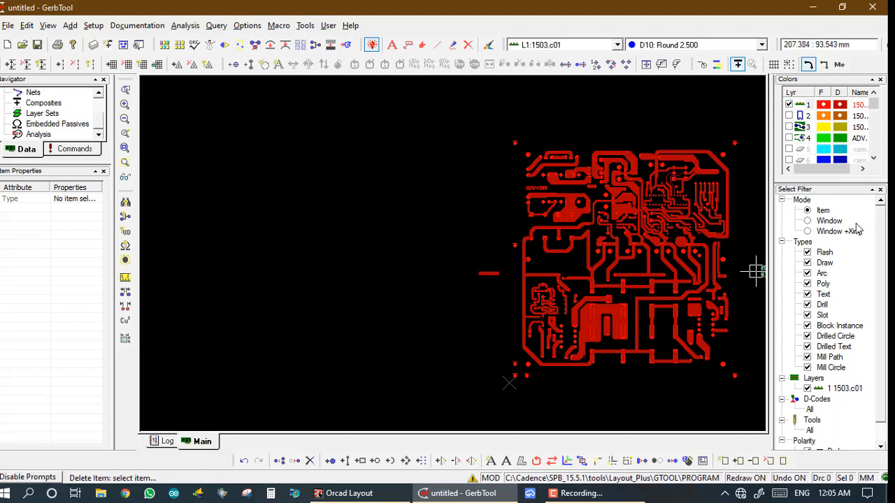
pyautogui.click(807, 222)
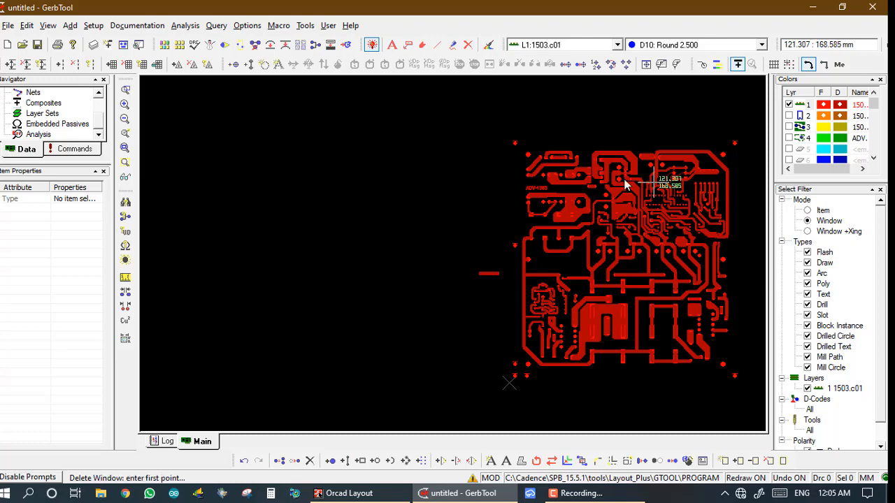
pyautogui.click(452, 126)
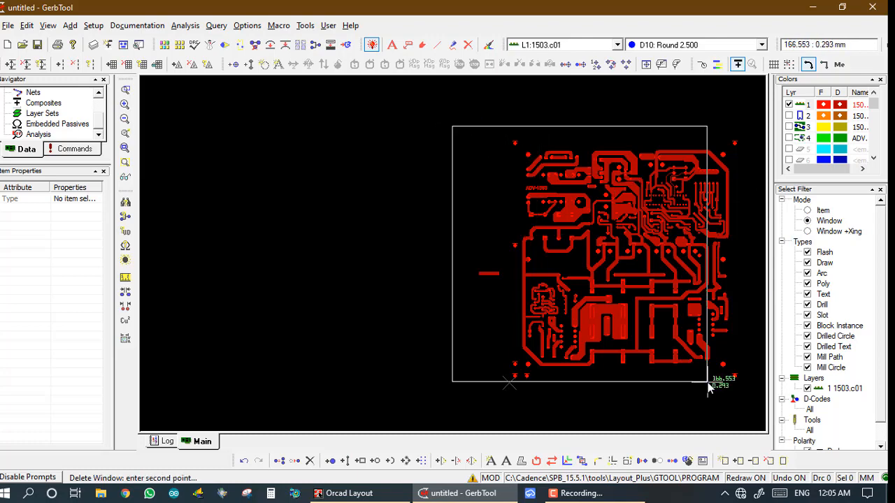
pyautogui.click(739, 396)
pyautogui.press('Return')
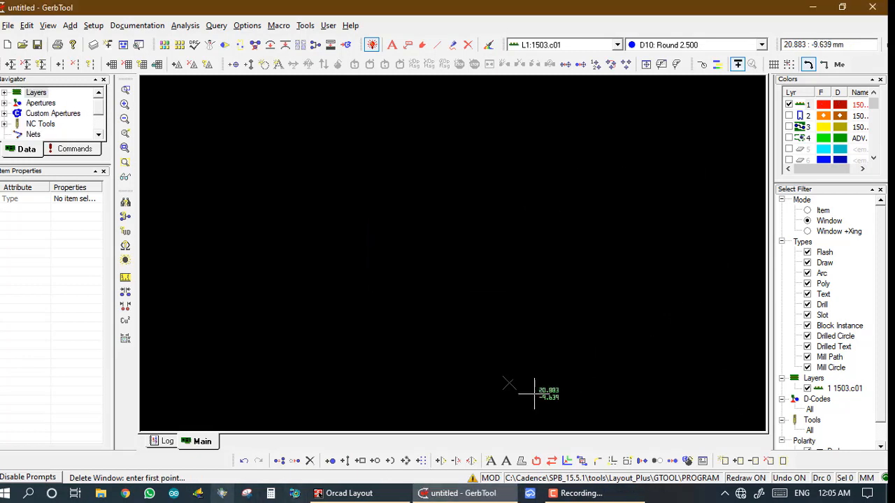
# Undo the Delete Window operation.
pyautogui.click(249, 463)
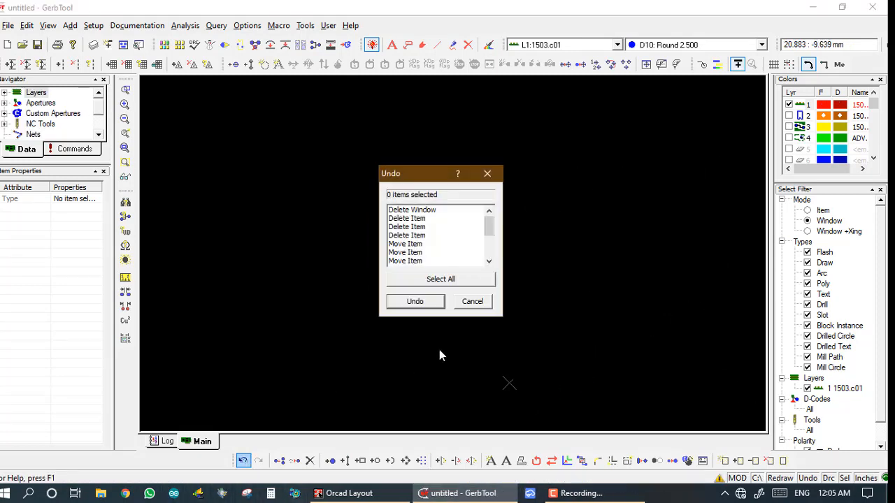
pyautogui.click(403, 210)
pyautogui.click(415, 301)
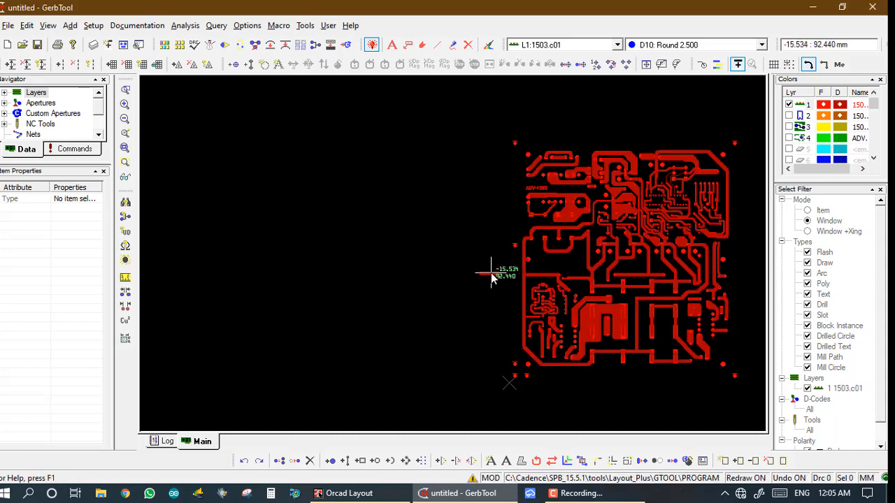
# Delete the last copied trace segment left of the board by enclosing it in a selection window.
pyautogui.click(310, 460)
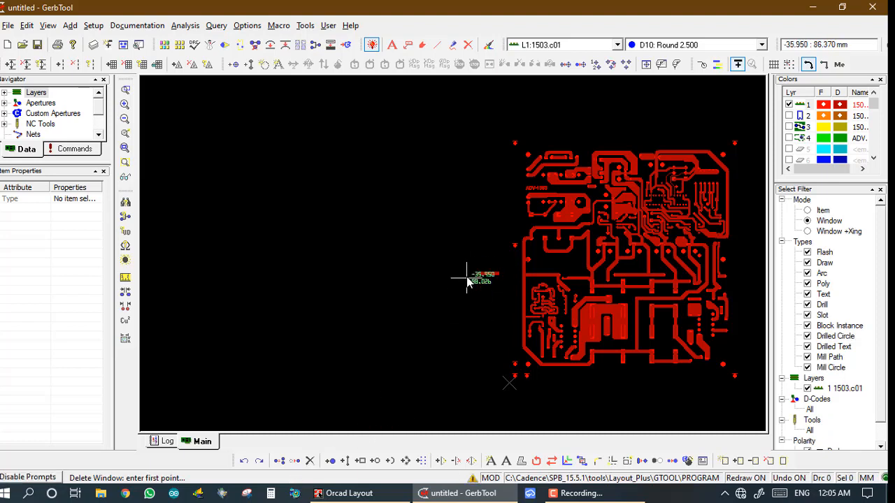
pyautogui.click(429, 242)
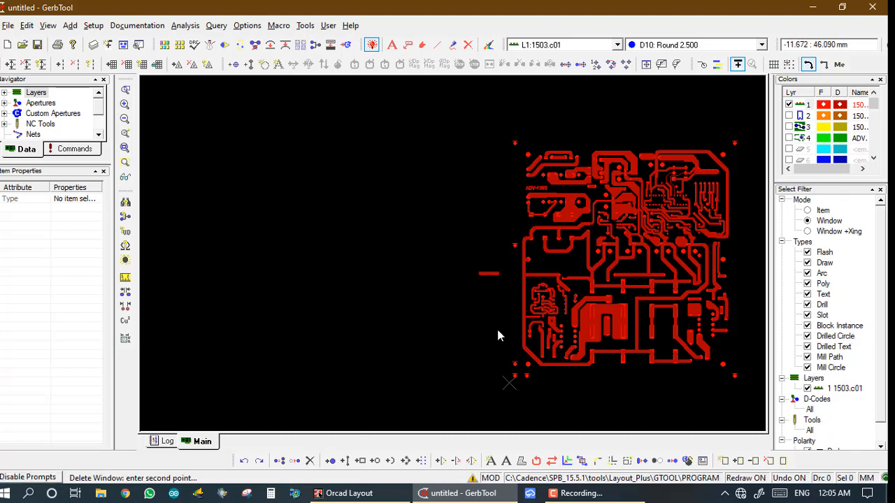
pyautogui.click(502, 337)
pyautogui.press('Return')
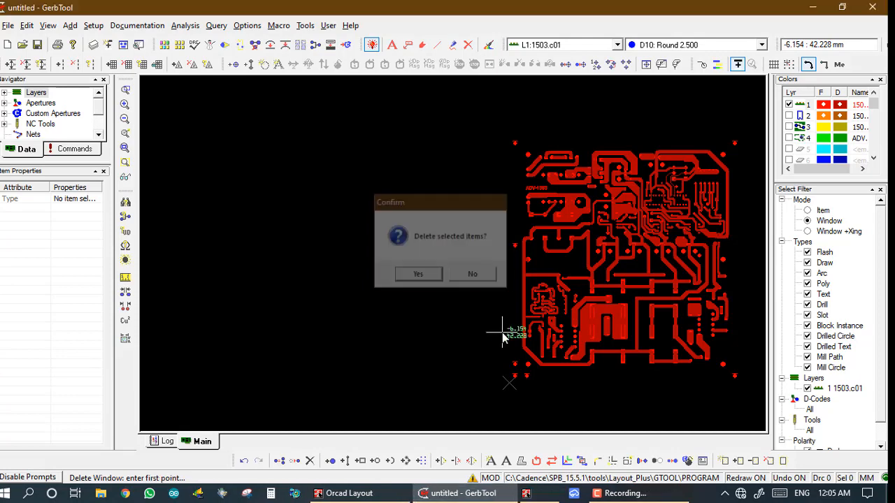
# Restrict the selection filter to Flash items by turning all types off and enabling only Flash.
pyautogui.press('Home')
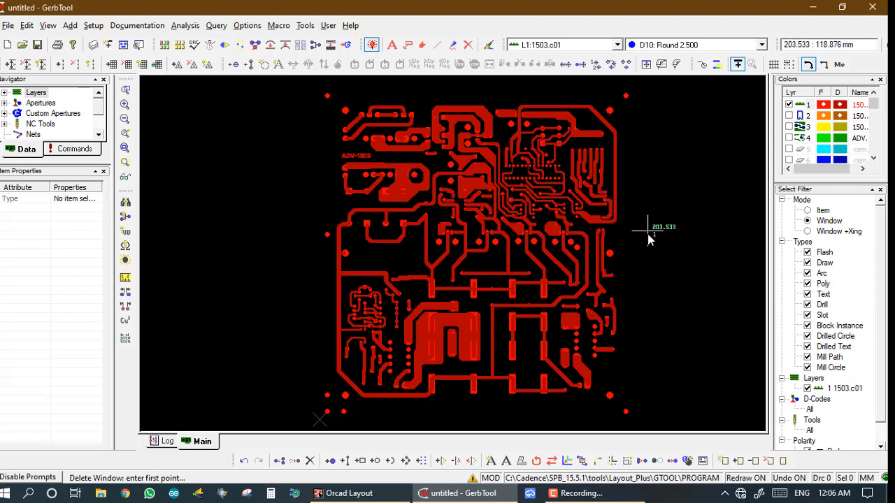
pyautogui.rightClick(799, 245)
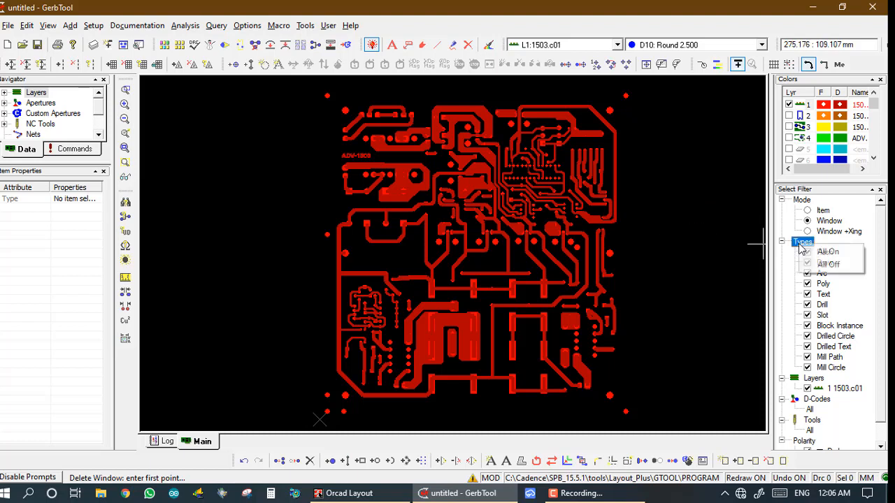
pyautogui.click(821, 265)
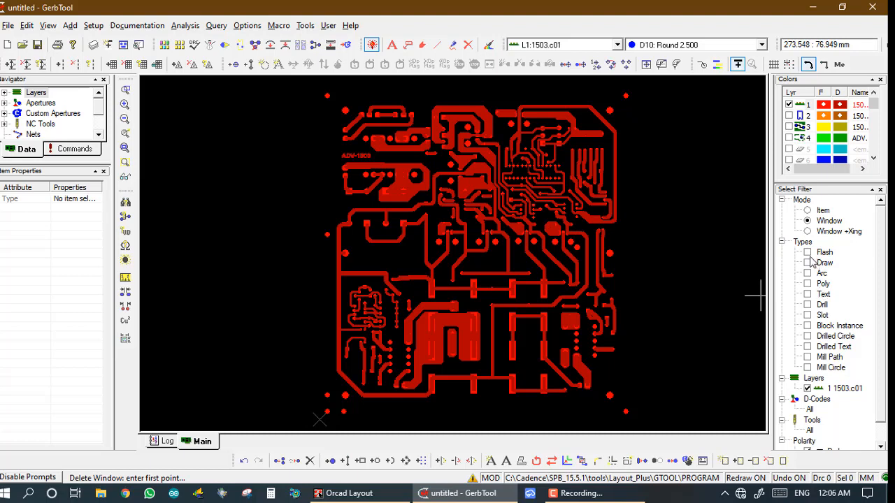
pyautogui.click(807, 253)
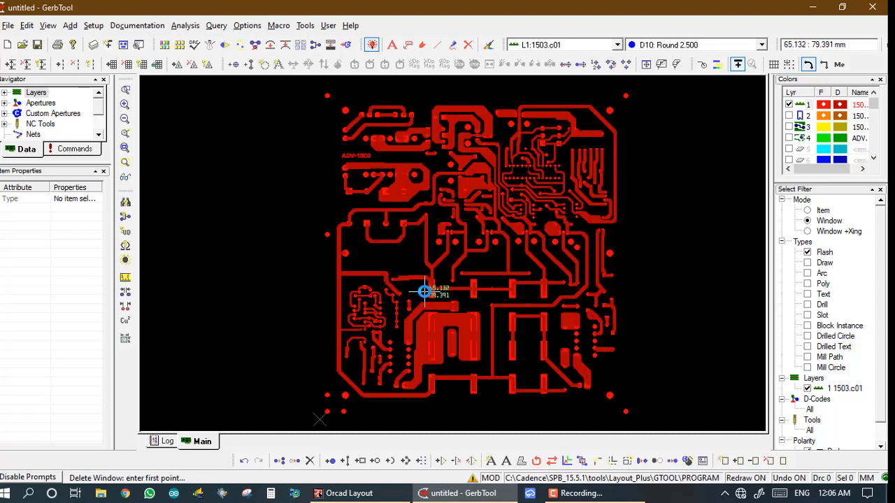
# Enclose the whole board in the Delete Window selection to pick its Flash items, and decline the deletion.
pyautogui.click(295, 84)
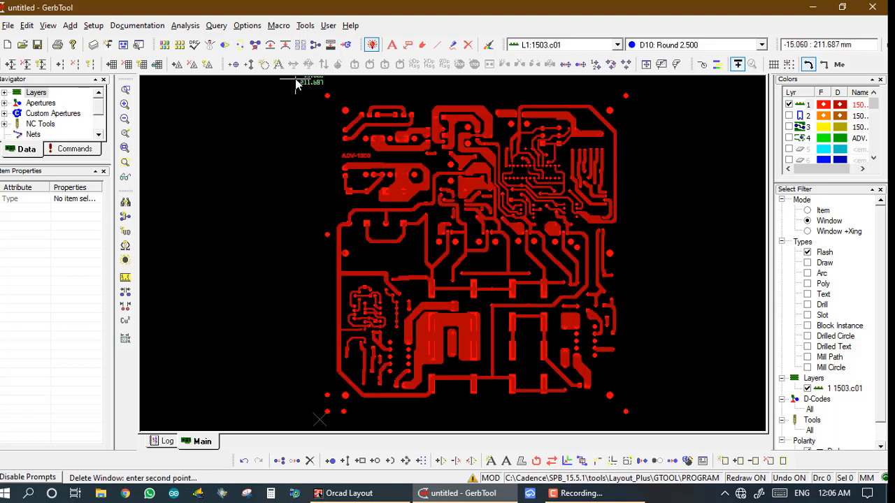
pyautogui.click(648, 420)
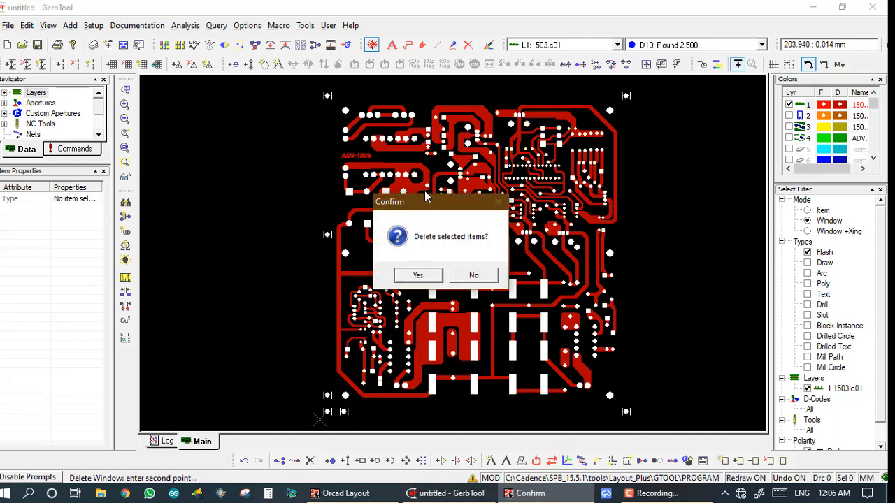
pyautogui.moveTo(425, 197); pyautogui.dragTo(239, 183)
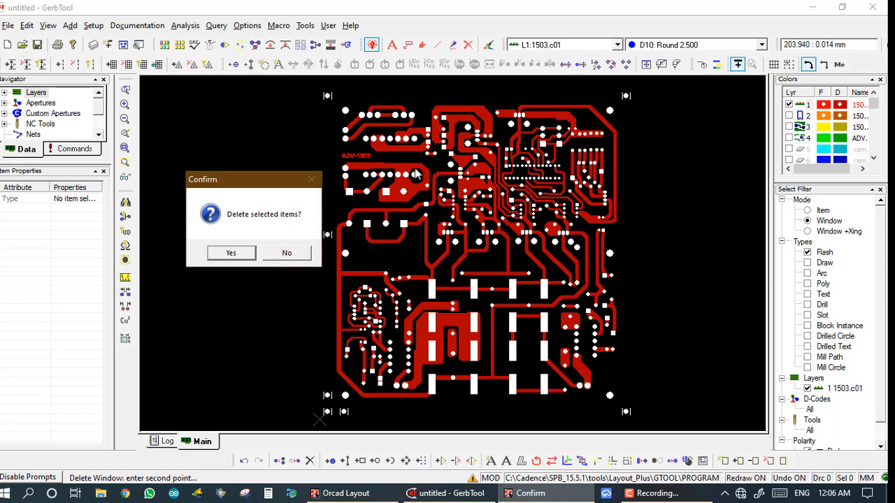
pyautogui.click(288, 253)
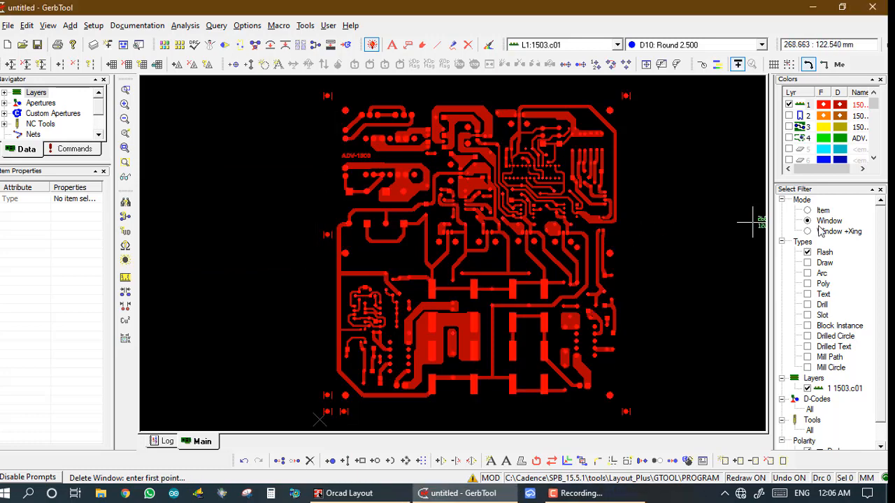
# Switch the selection filter from Flash to Draw, enclose the whole board in the Delete Window selection, and decline the deletion.
pyautogui.click(808, 252)
pyautogui.click(807, 263)
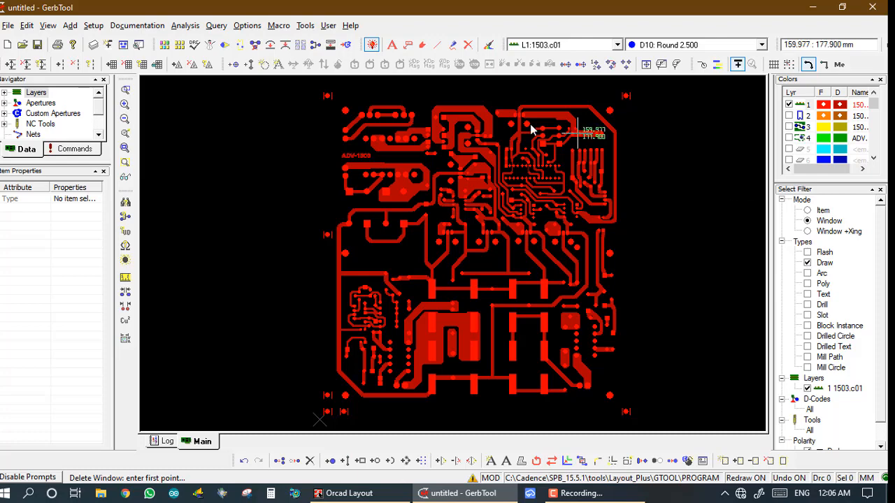
pyautogui.click(287, 88)
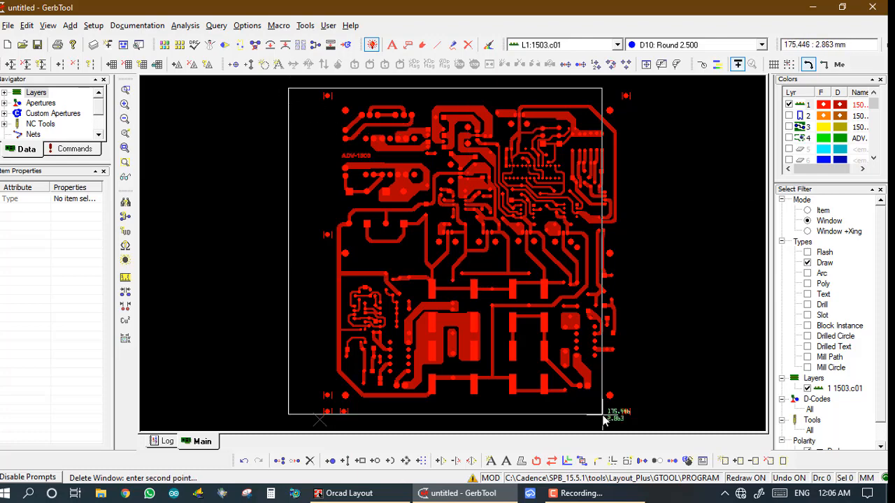
pyautogui.click(644, 421)
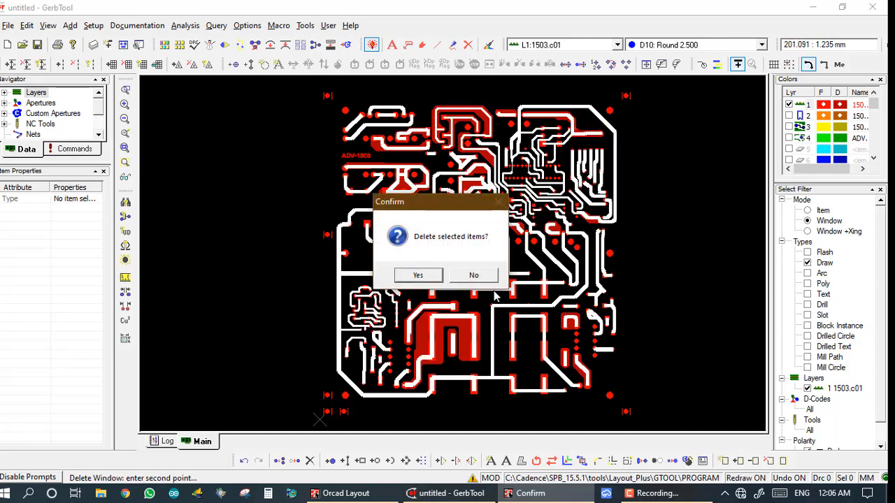
pyautogui.moveTo(453, 207); pyautogui.dragTo(276, 304)
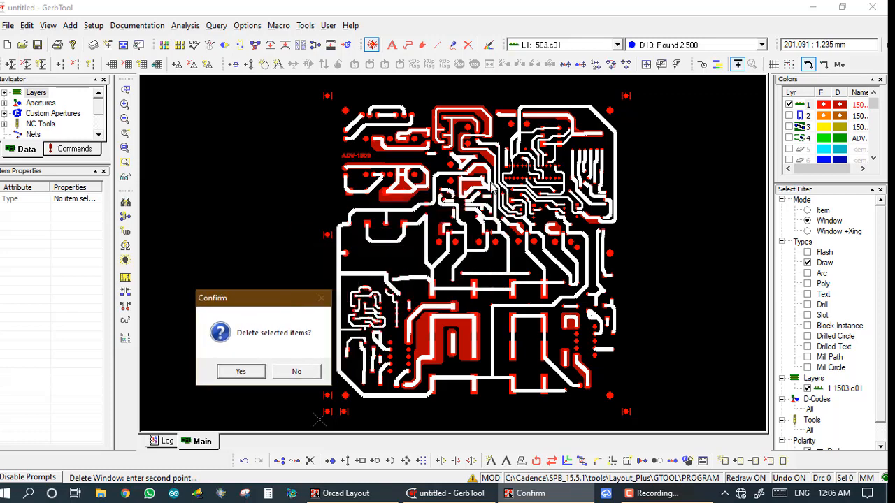
pyautogui.click(293, 370)
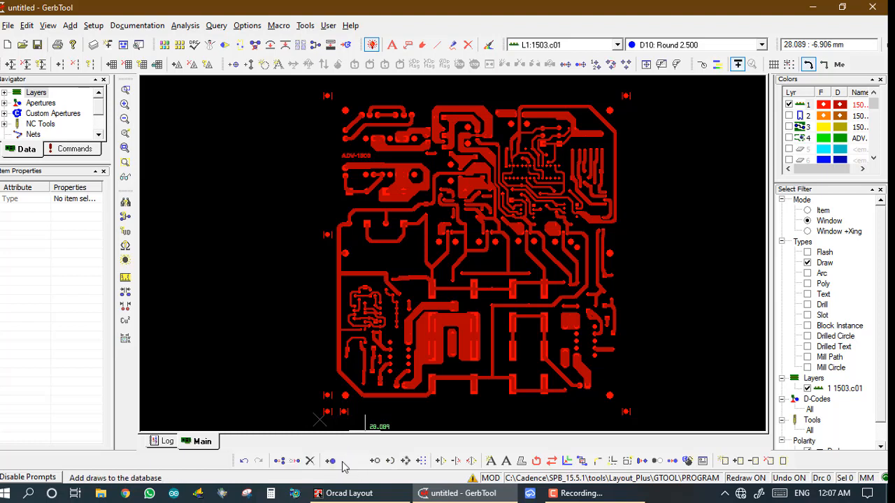
# Add two flashes with aperture D53: Square 3.303 in the empty area left of the board, one above the other.
pyautogui.click(310, 460)
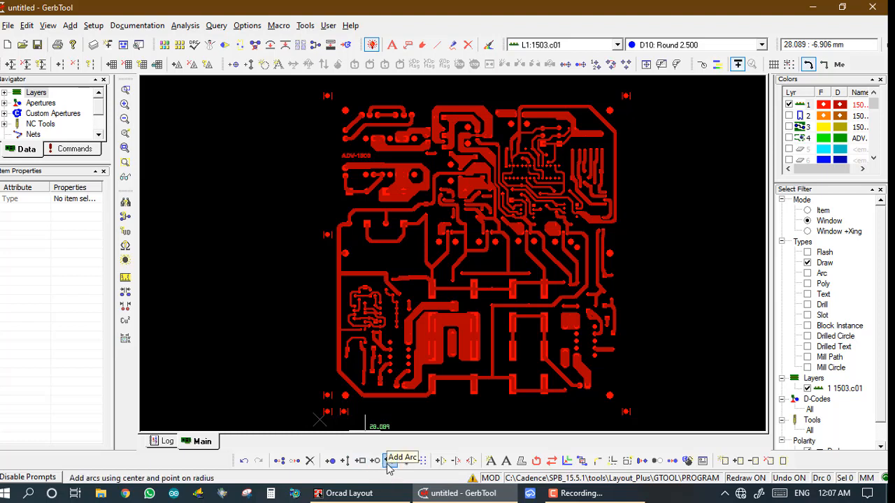
pyautogui.click(329, 461)
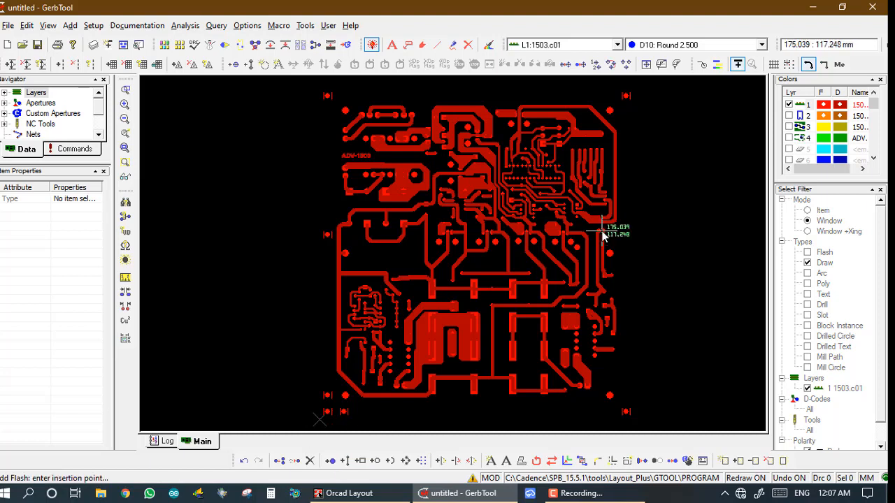
pyautogui.click(667, 46)
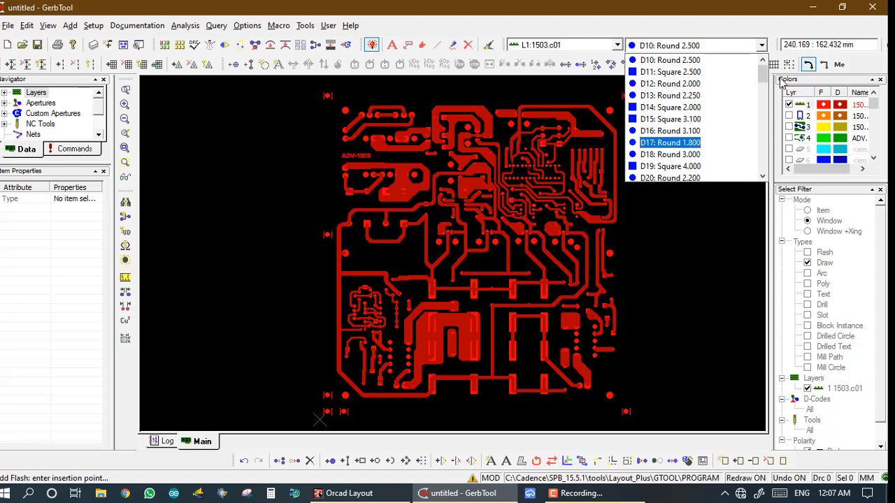
pyautogui.click(761, 97)
pyautogui.moveTo(761, 97); pyautogui.dragTo(761, 136)
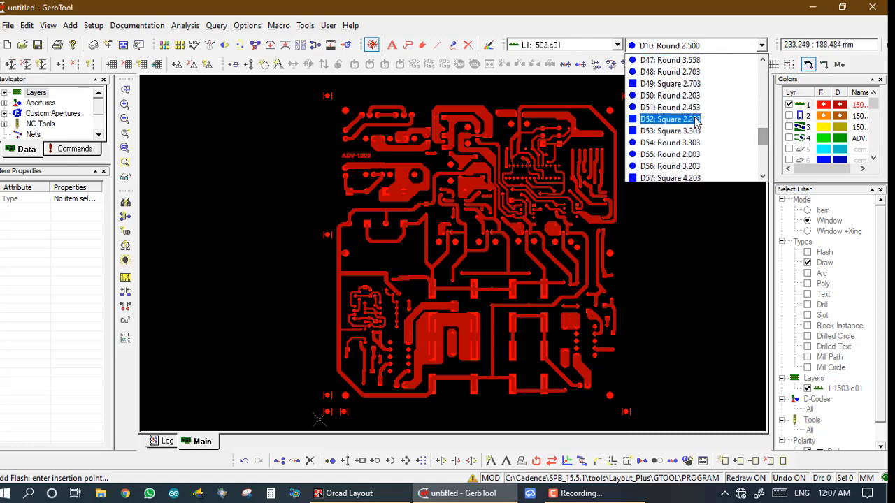
pyautogui.click(689, 132)
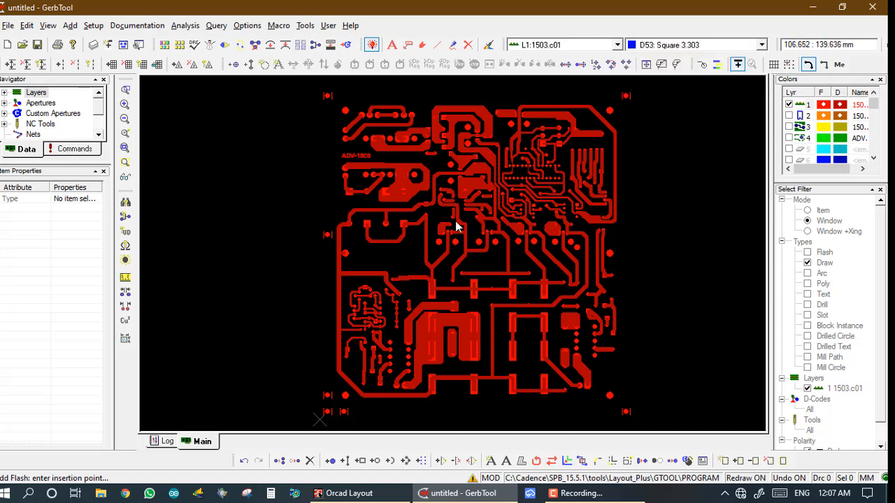
pyautogui.click(238, 272)
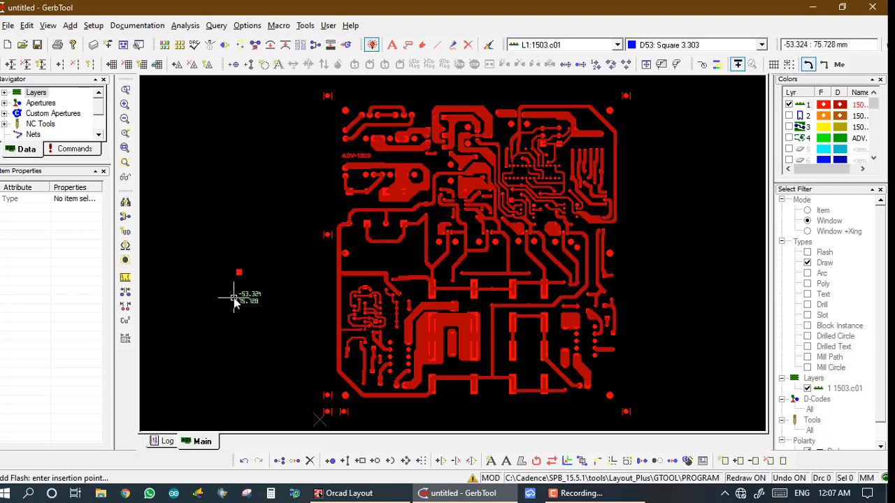
pyautogui.click(233, 298)
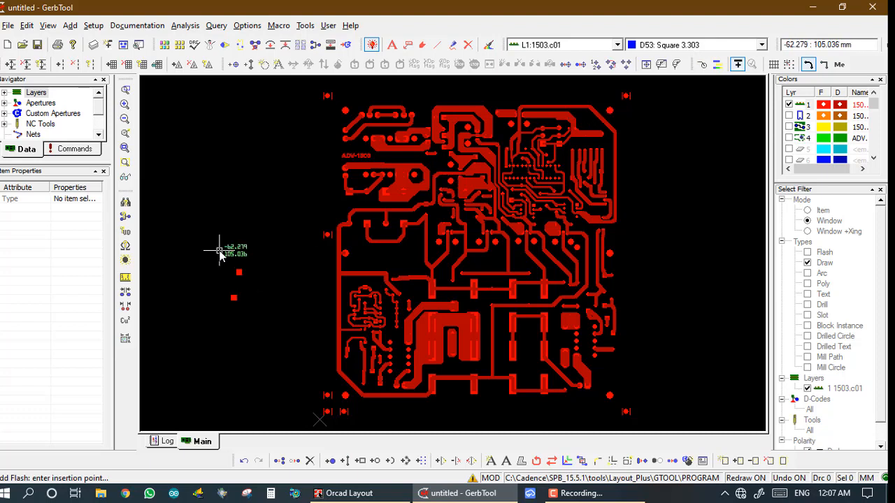
pyautogui.press('Escape')
# Add a new round aperture D41 with a diameter of 10 in Aperture Setup.
pyautogui.moveTo(218, 250); pyautogui.dragTo(256, 332, button='middle')
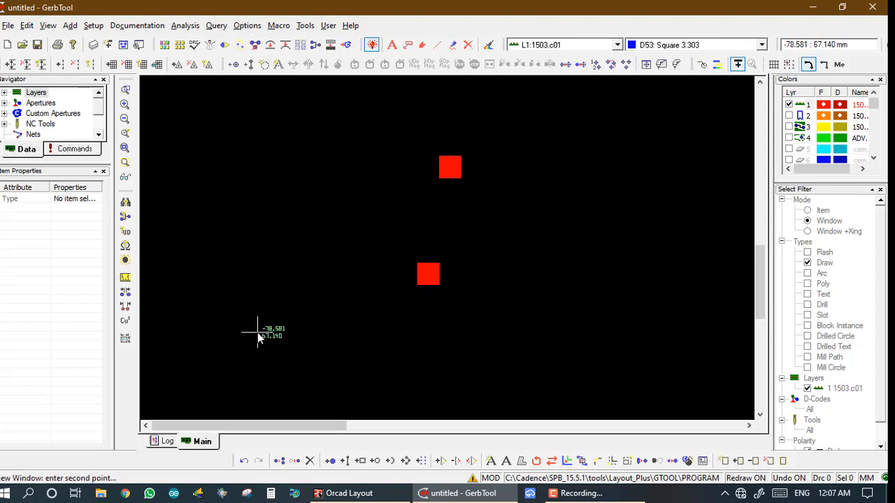
pyautogui.click(468, 233)
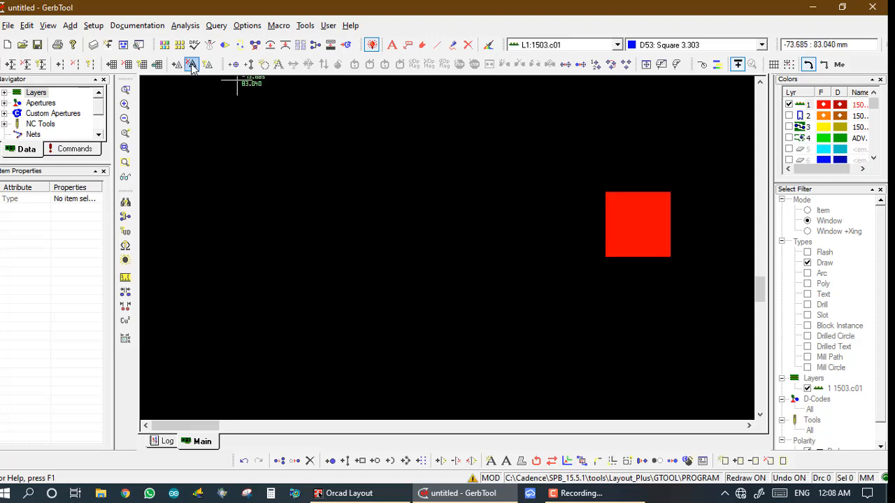
pyautogui.click(122, 45)
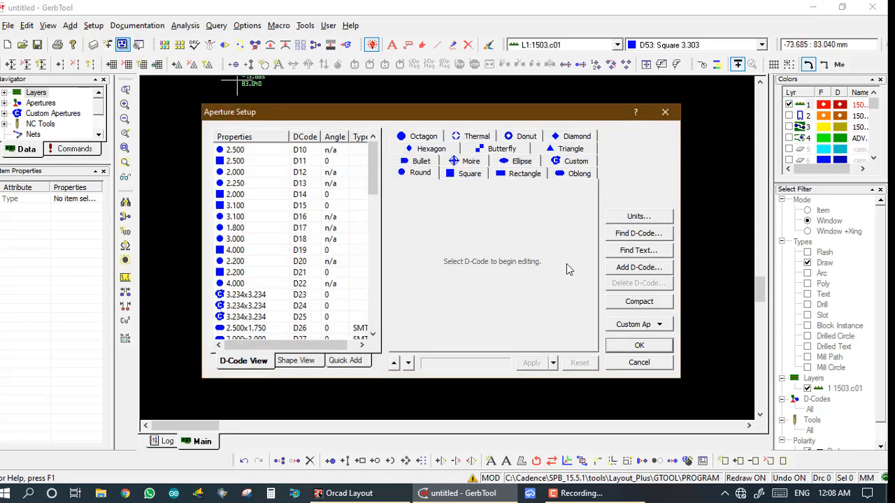
pyautogui.click(638, 268)
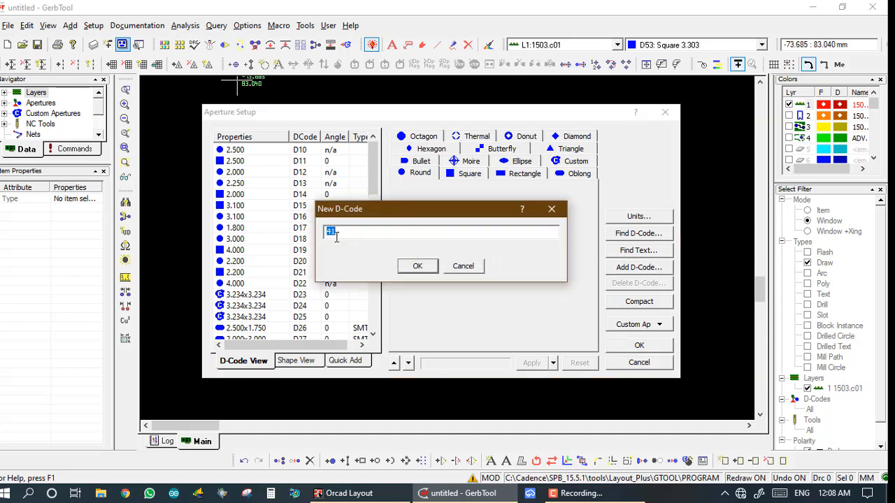
pyautogui.click(417, 266)
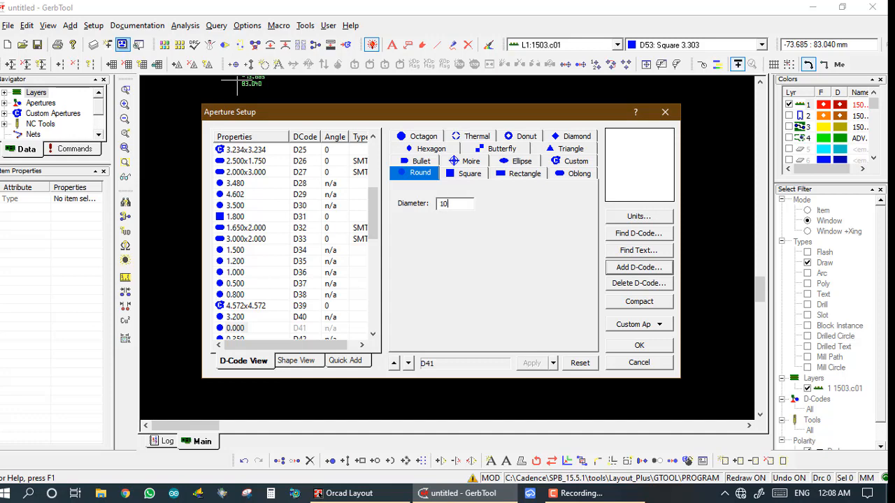
pyautogui.click(637, 346)
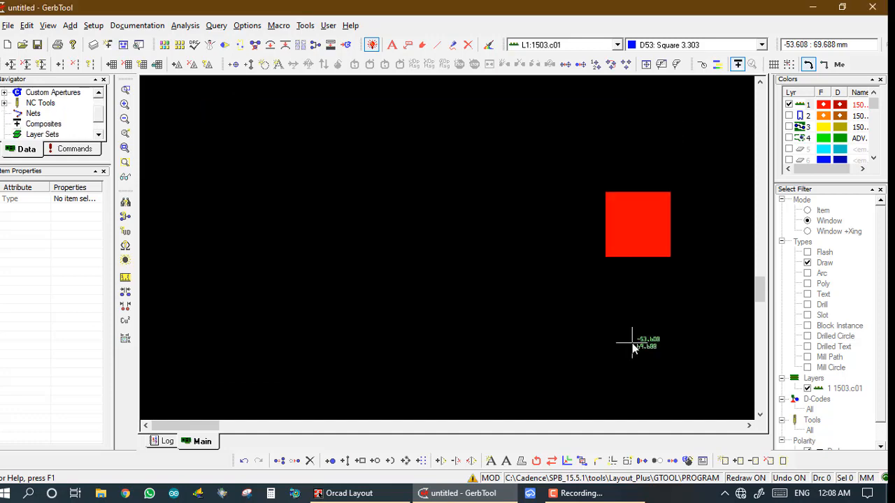
# Add a flash with aperture D41: Round 10.000 to the left of the lower square flash, at about X -64, Y 75 mm.
pyautogui.click(673, 46)
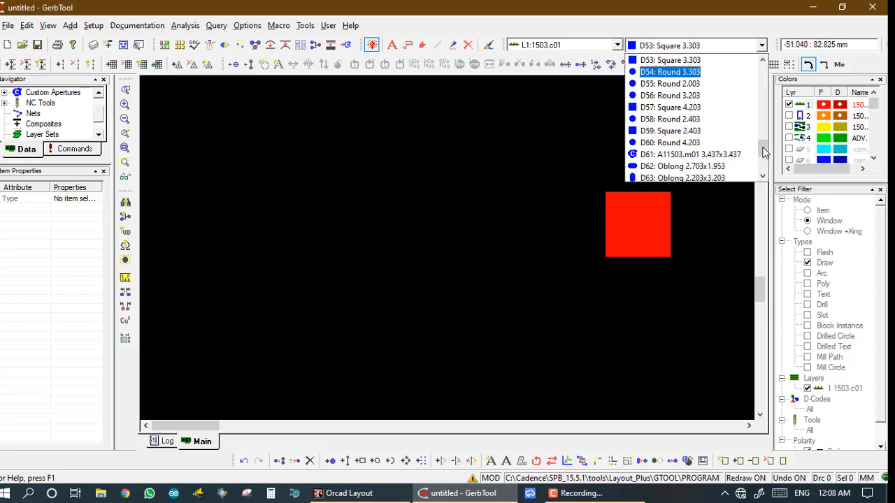
pyautogui.scroll(4, 763, 148)
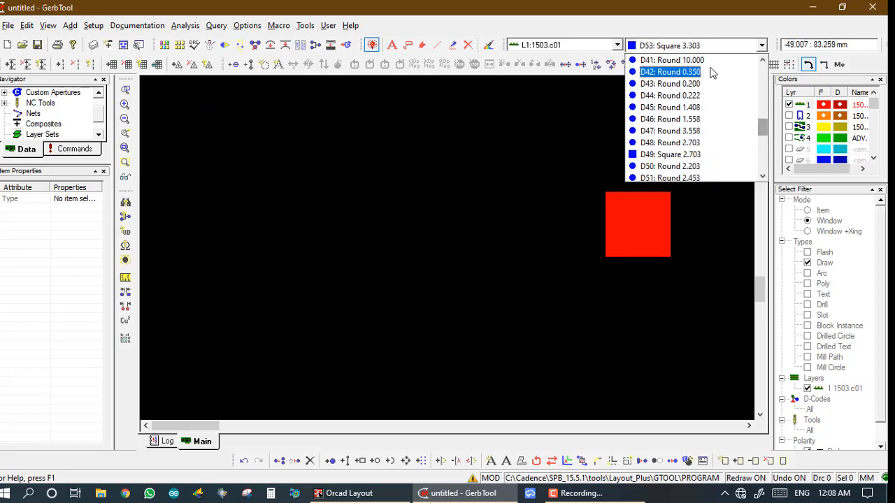
pyautogui.click(694, 62)
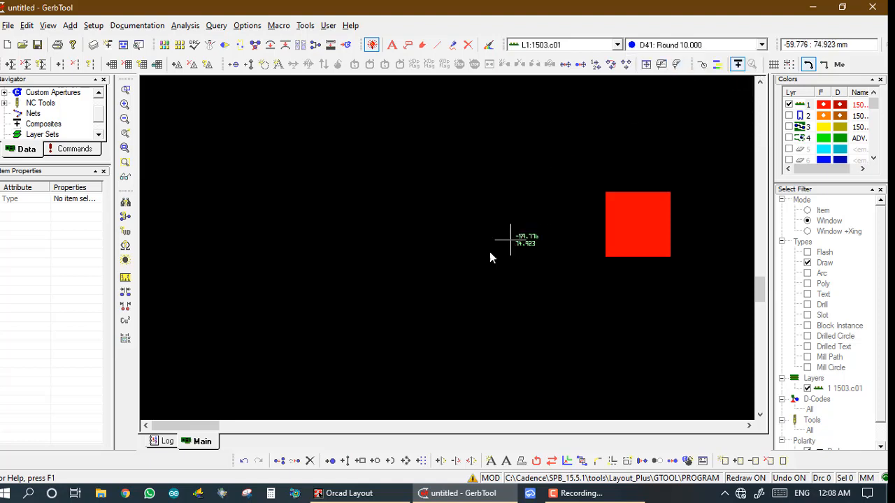
pyautogui.click(329, 460)
pyautogui.click(426, 242)
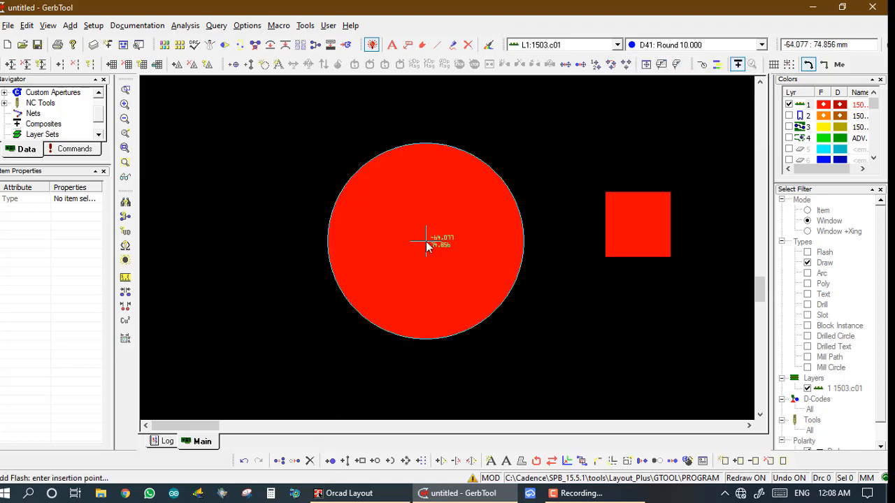
# Add a zigzag polyline draw with aperture D43: Round 0.200 in the empty area left of the board, ending near the upper square flash.
pyautogui.scroll(-2, 426, 242)
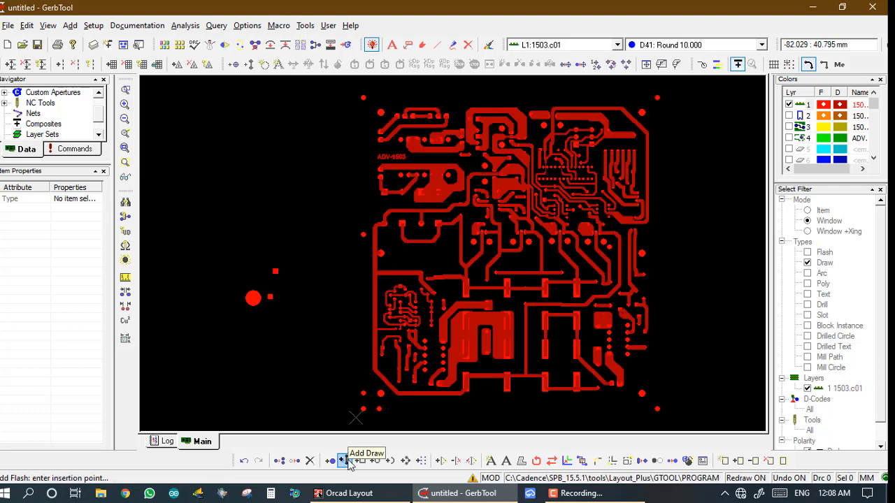
pyautogui.click(343, 460)
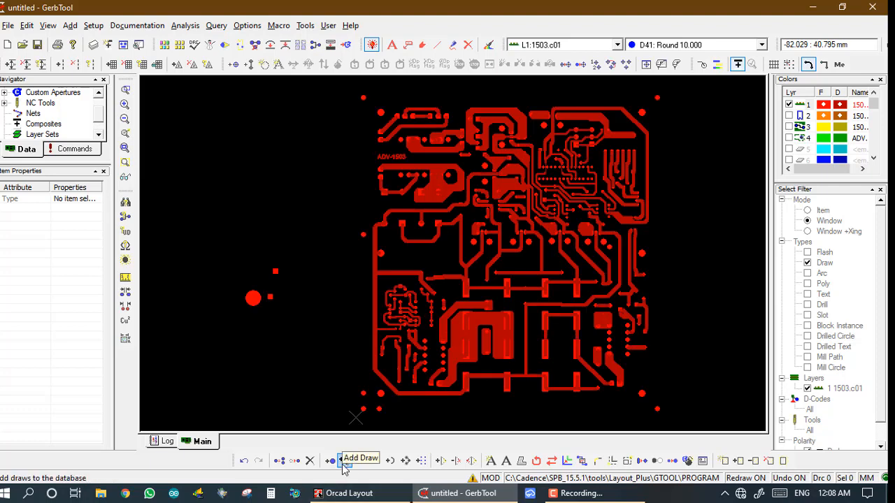
pyautogui.click(343, 463)
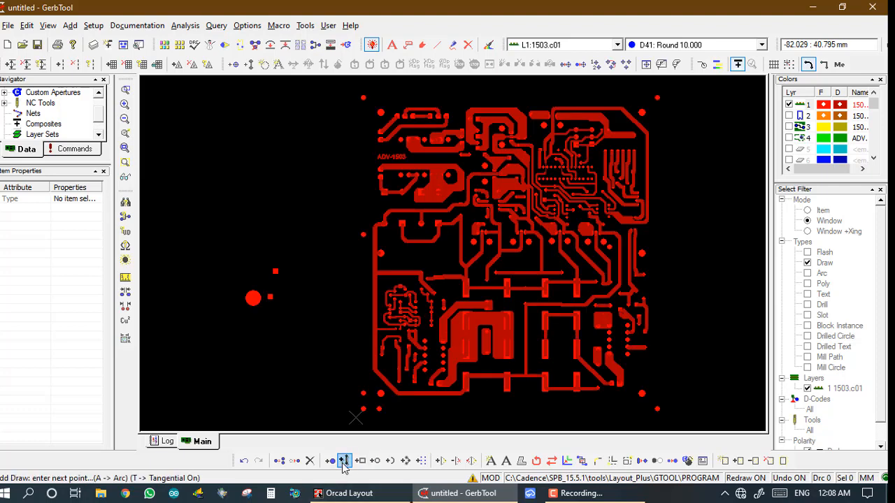
pyautogui.click(697, 44)
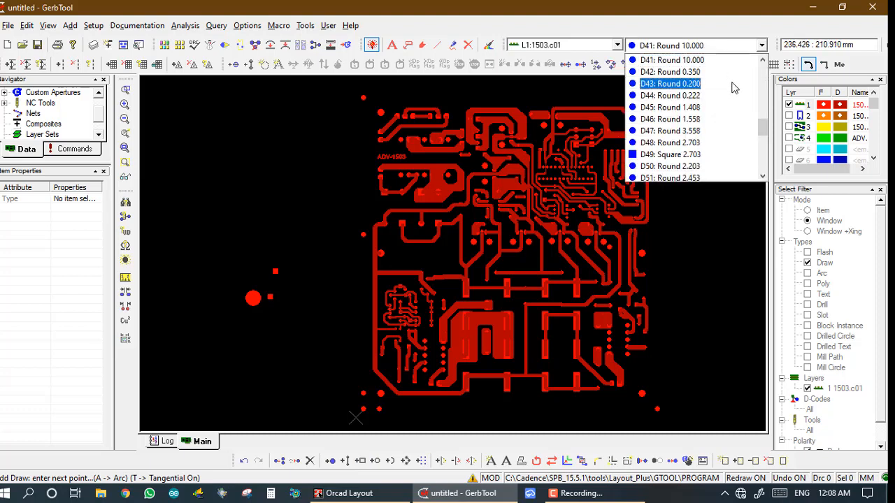
pyautogui.click(673, 84)
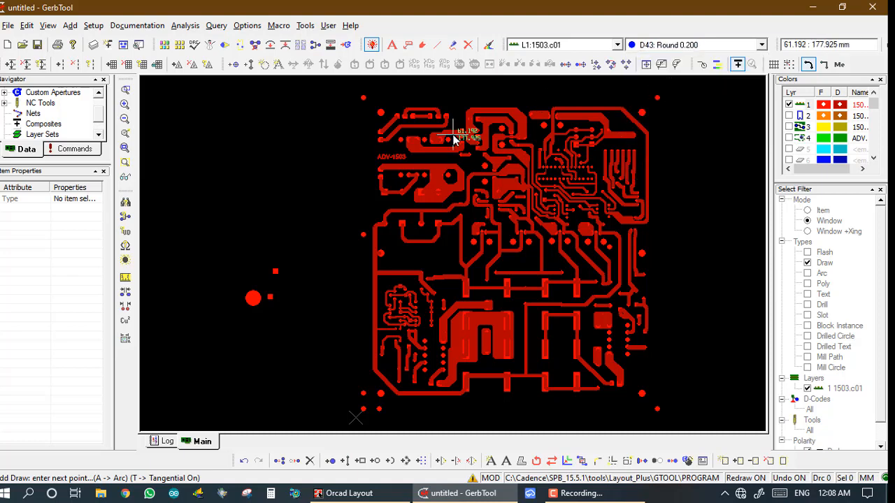
pyautogui.click(255, 156)
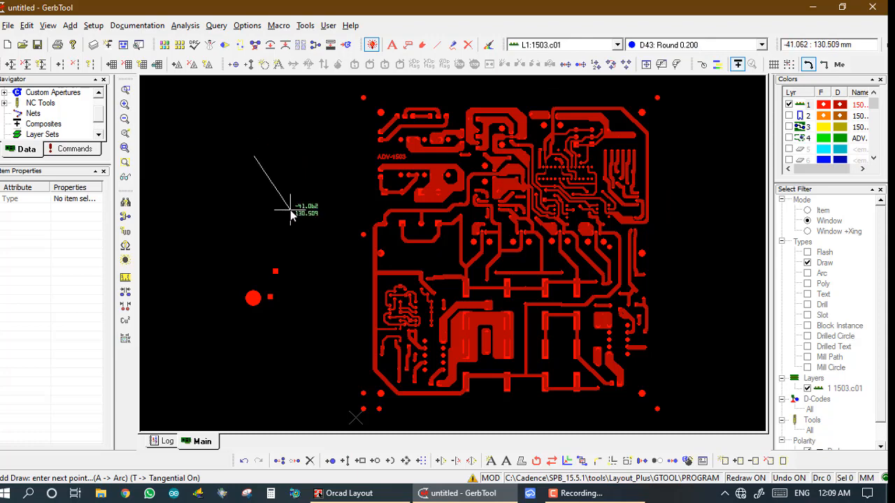
pyautogui.hscroll(-5, 290, 210)
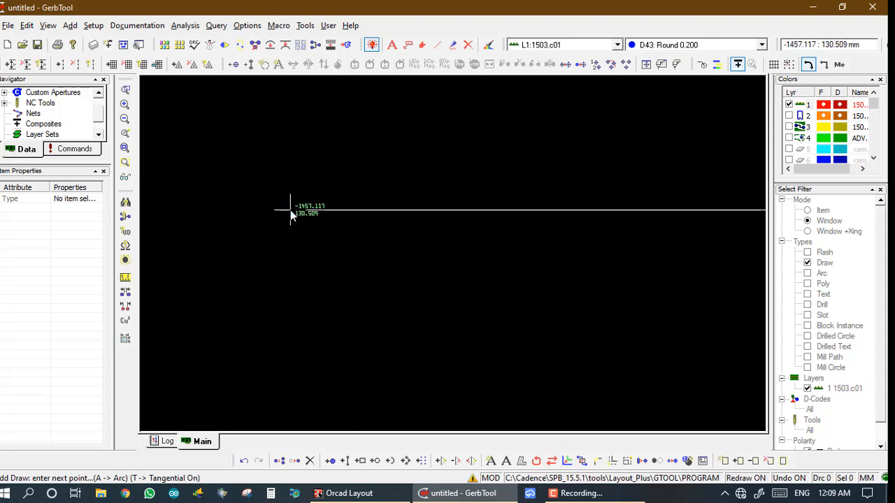
pyautogui.hscroll(5, 290, 210)
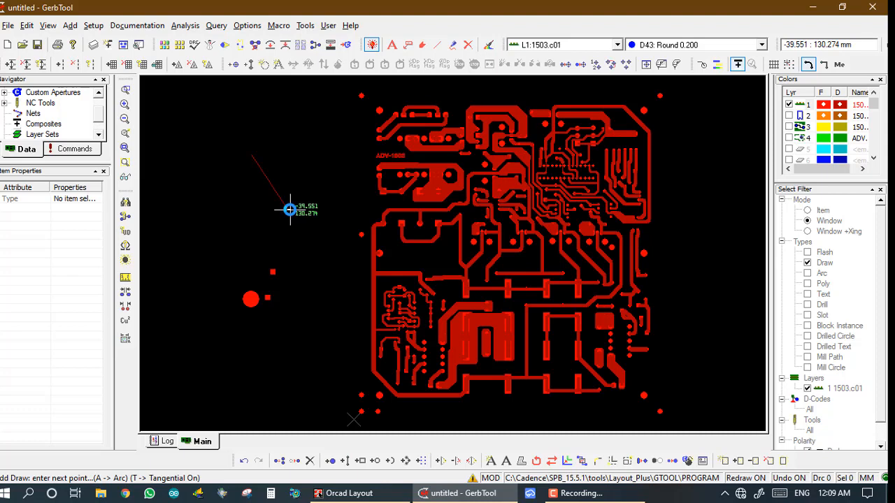
pyautogui.click(289, 209)
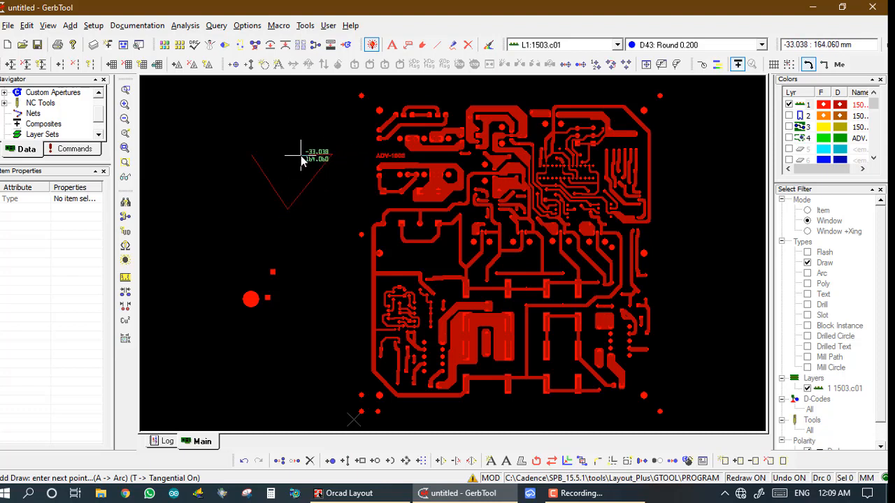
pyautogui.click(301, 155)
pyautogui.click(286, 269)
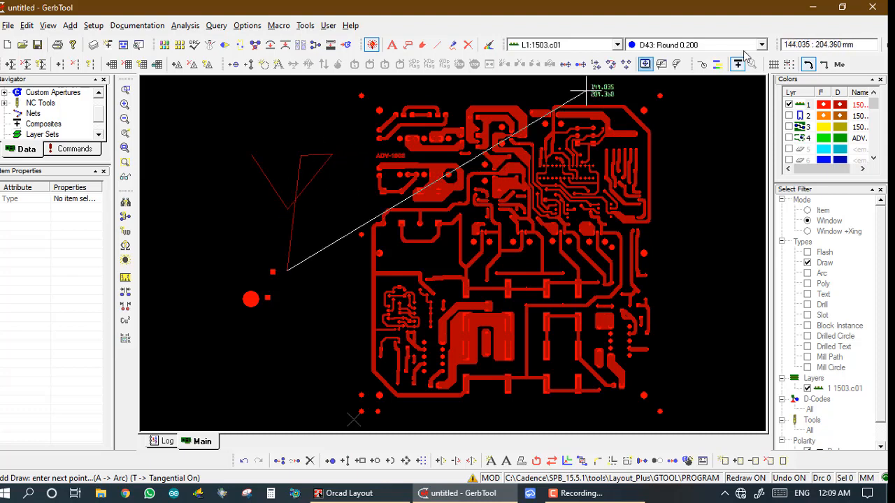
# Turn on orthogonal snap and continue the draw with a horizontal segment leftward, a vertical segment upward and a 45-degree diagonal segment down to the right.
pyautogui.click(823, 64)
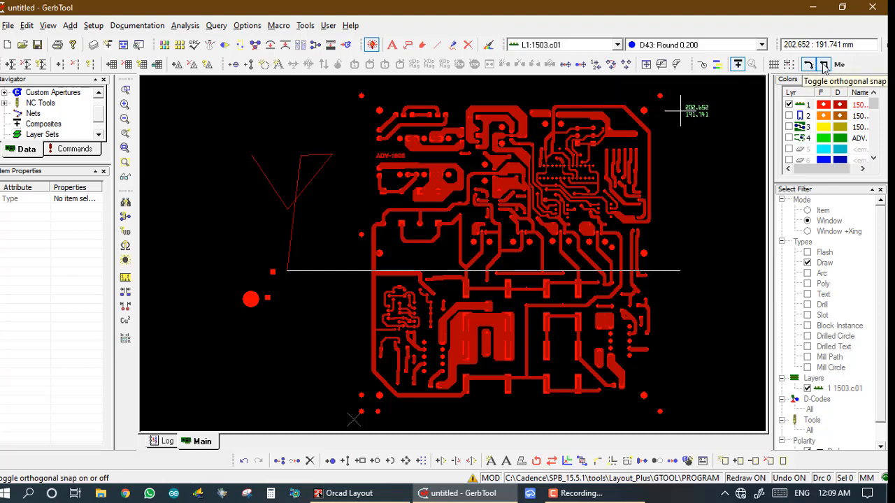
pyautogui.click(823, 65)
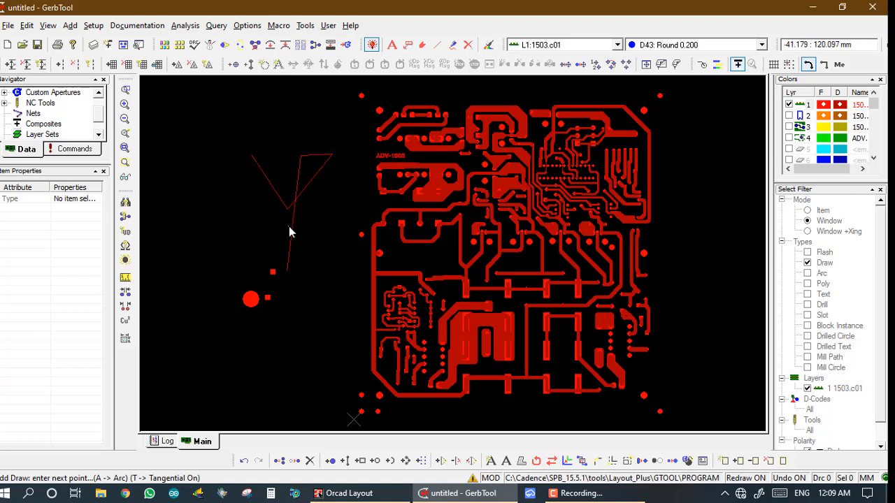
pyautogui.click(822, 63)
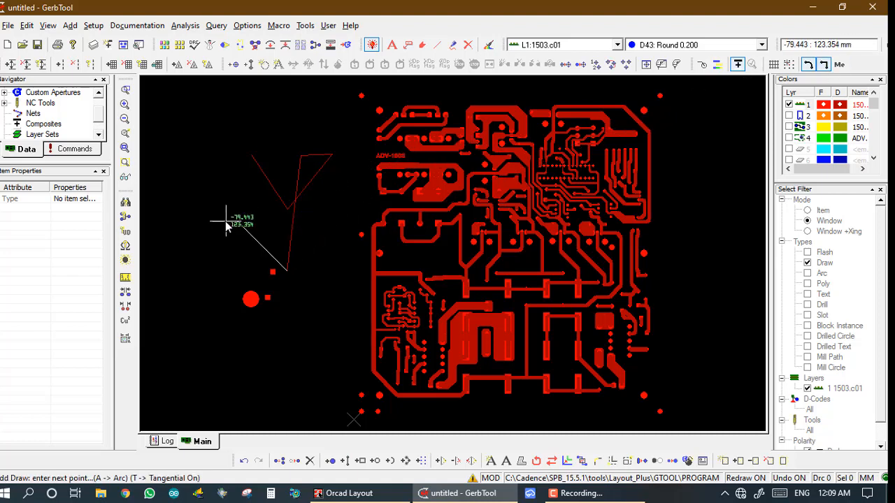
pyautogui.click(173, 279)
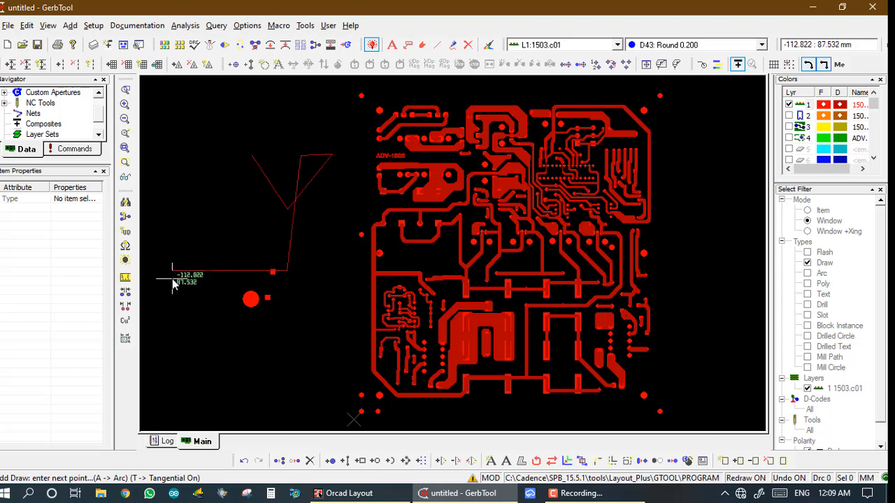
pyautogui.click(181, 176)
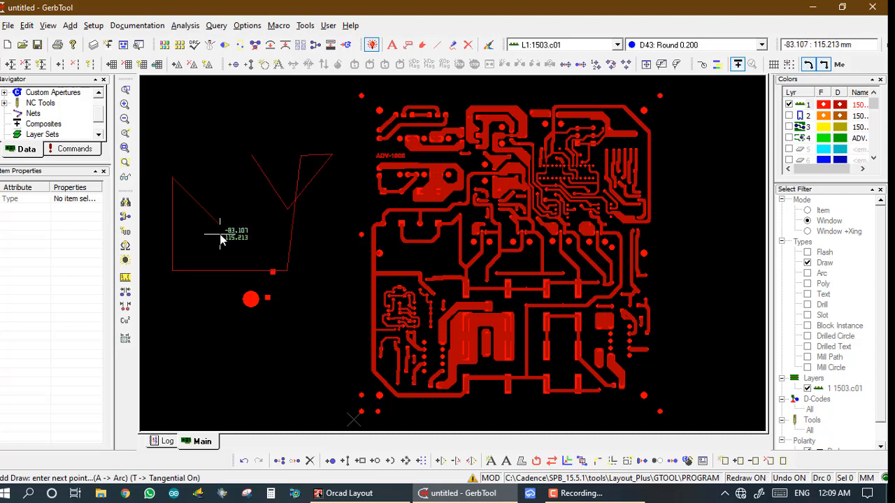
pyautogui.click(244, 274)
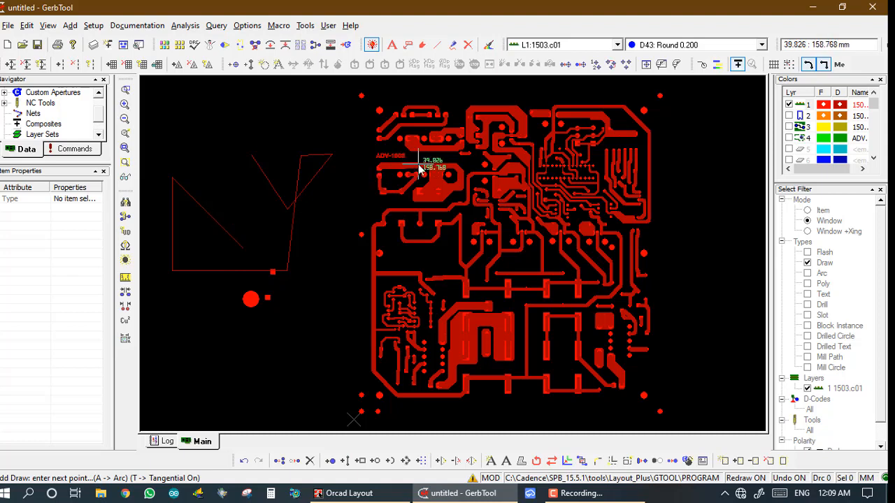
# Add a rectangle with aperture D44: Round 0.222 in the empty area below the round flash.
pyautogui.click(360, 461)
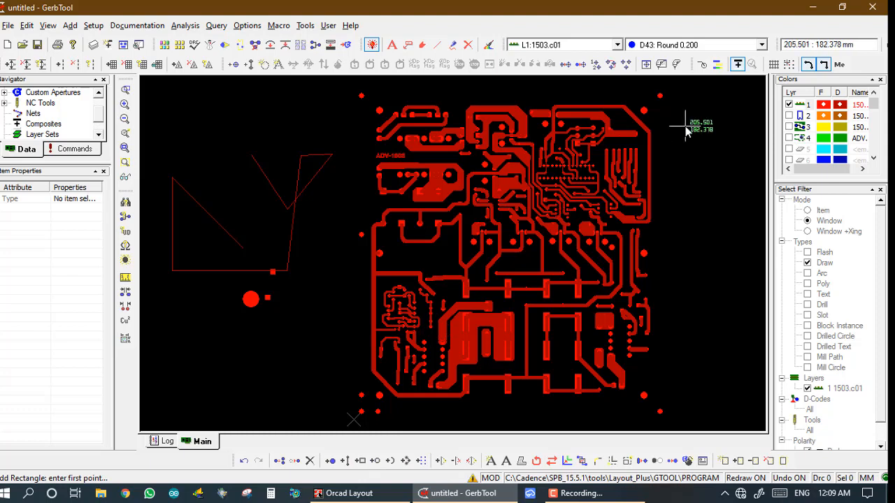
pyautogui.click(683, 46)
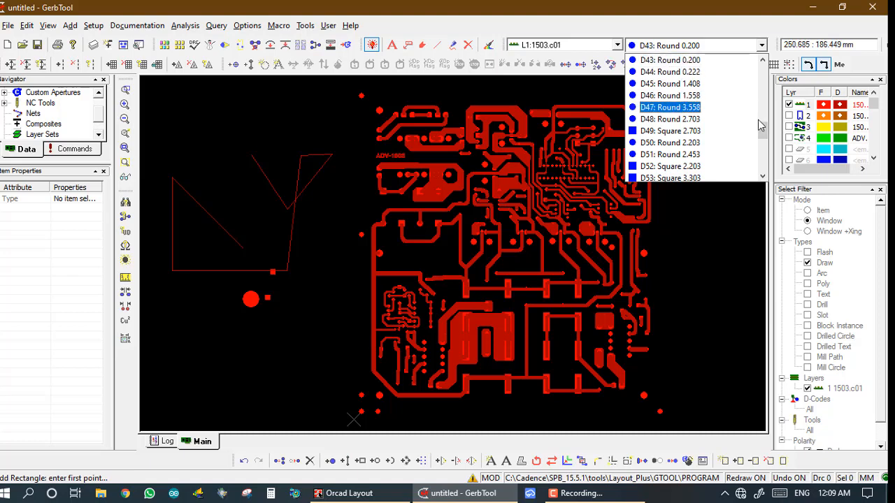
pyautogui.click(683, 77)
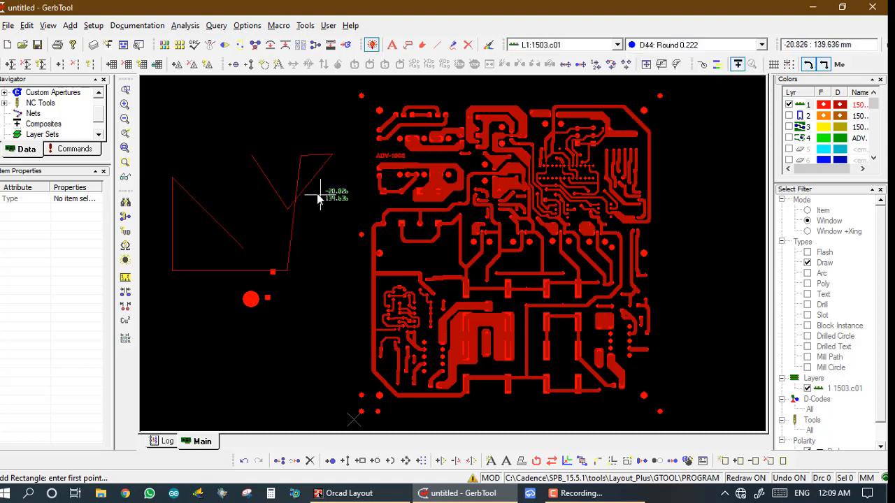
pyautogui.click(196, 321)
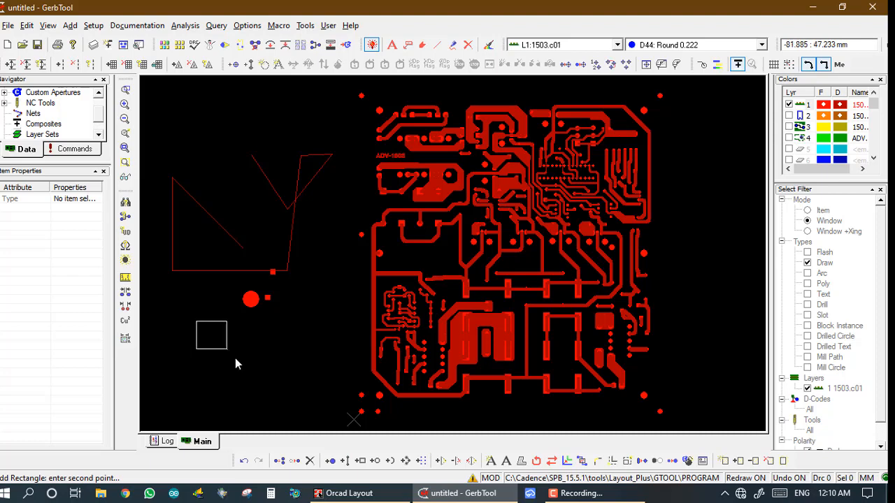
pyautogui.click(320, 406)
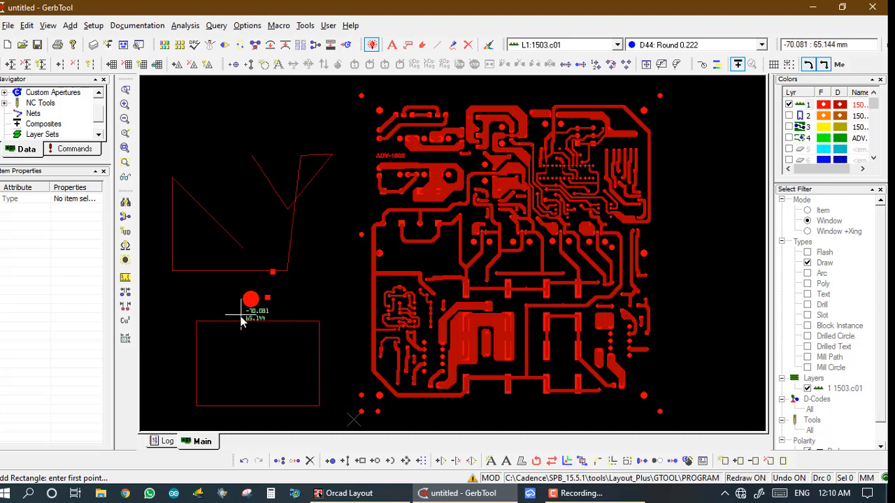
# Add a smaller rectangle with aperture D47: Round 3.558 inside the thin-lined rectangle.
pyautogui.click(712, 47)
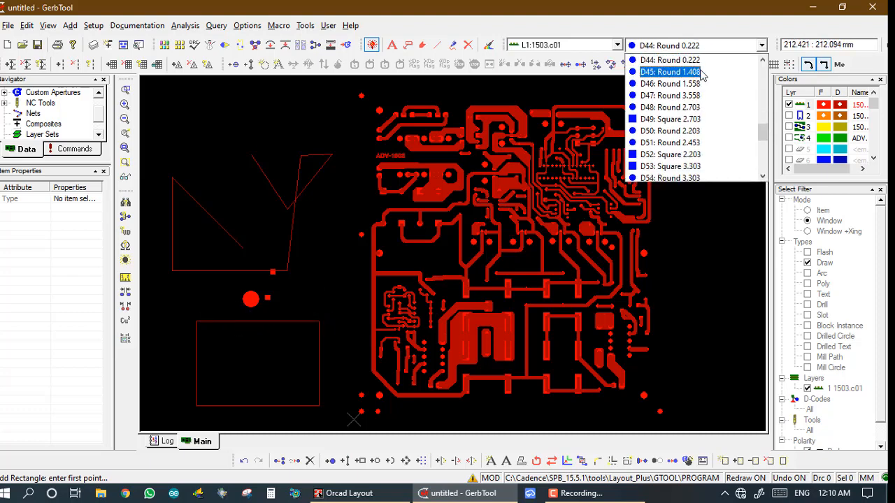
pyautogui.click(692, 96)
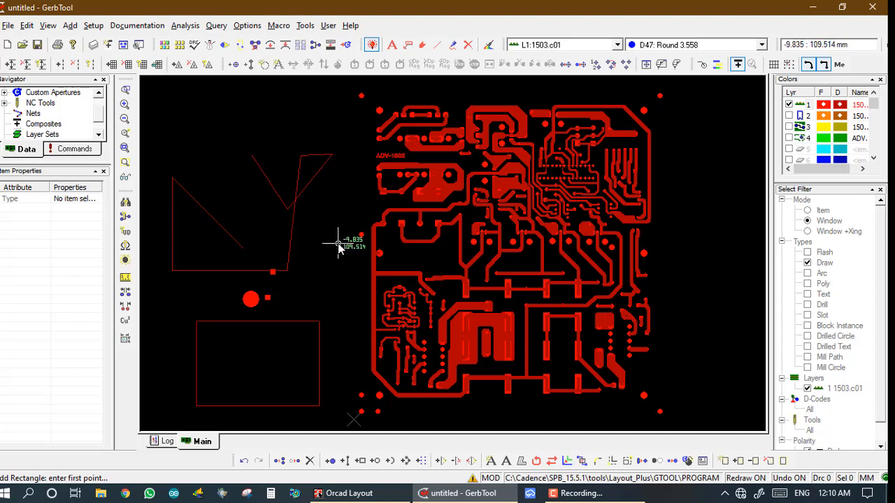
pyautogui.click(214, 334)
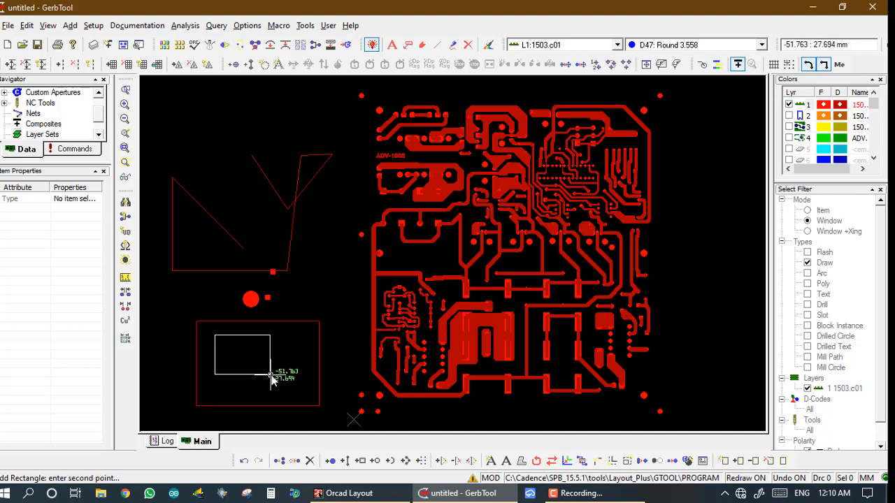
pyautogui.click(300, 395)
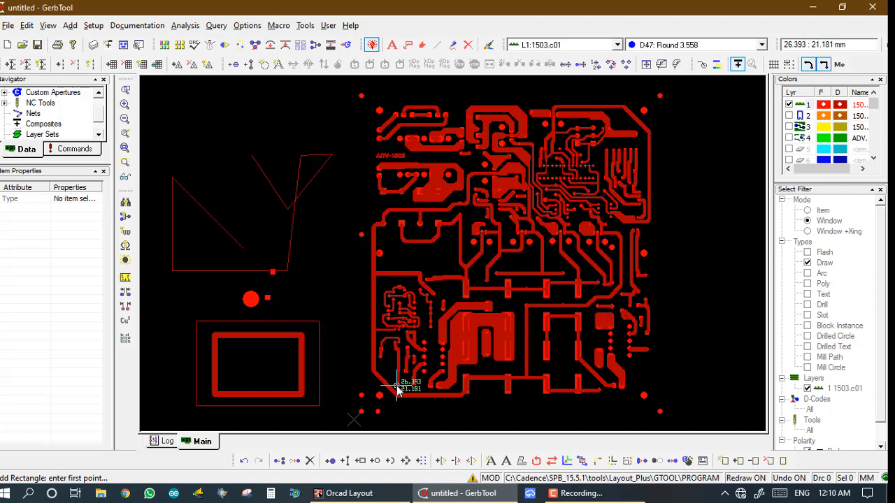
# Add two circles with aperture D47: one centred inside the thick rectangle and enclosing it, and a larger one centred just below the round flash.
pyautogui.click(374, 461)
pyautogui.click(270, 375)
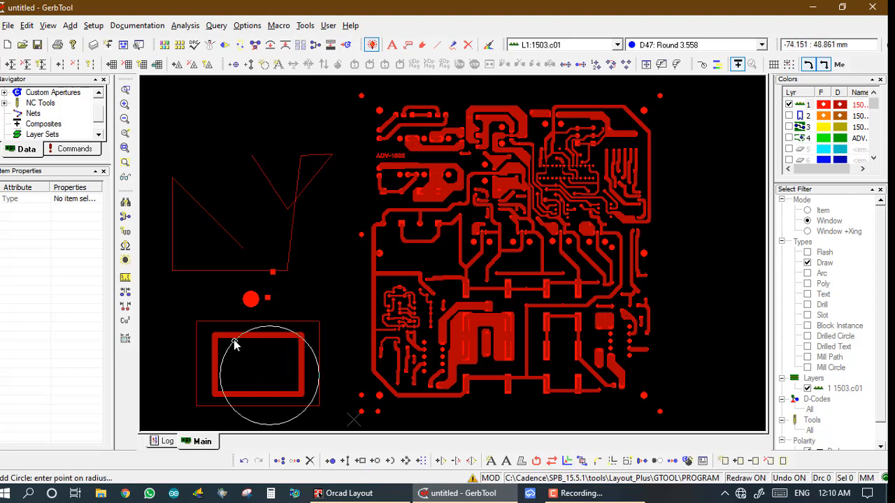
pyautogui.click(245, 311)
pyautogui.click(245, 311)
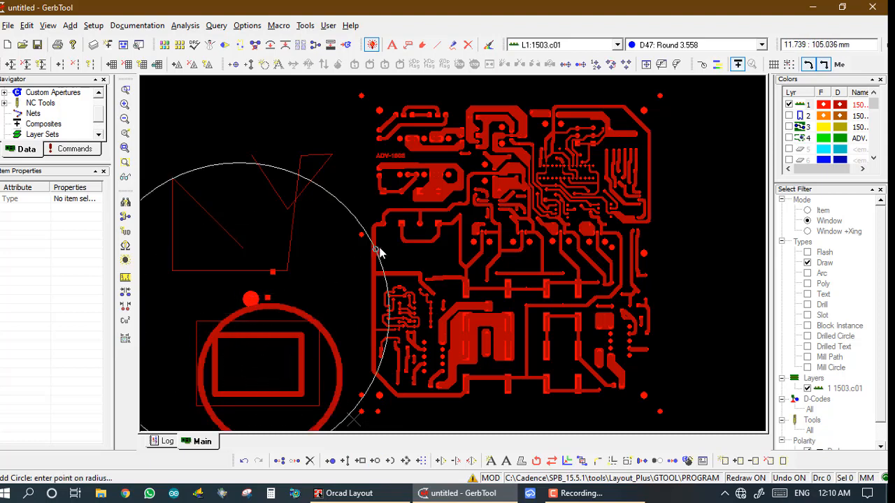
pyautogui.click(348, 251)
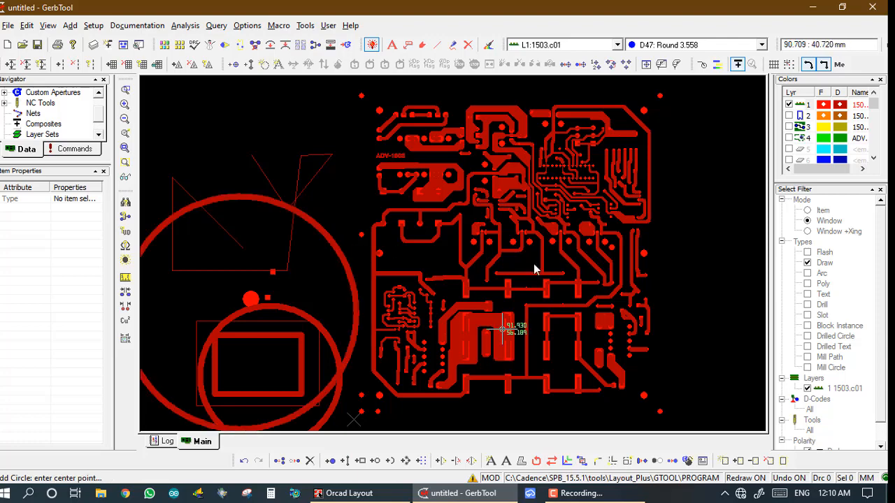
# Add two arcs with aperture D47: one centred at about X -31, Y 105 mm, and a larger one centred by the round flash around the large circle.
pyautogui.click(390, 461)
pyautogui.click(303, 250)
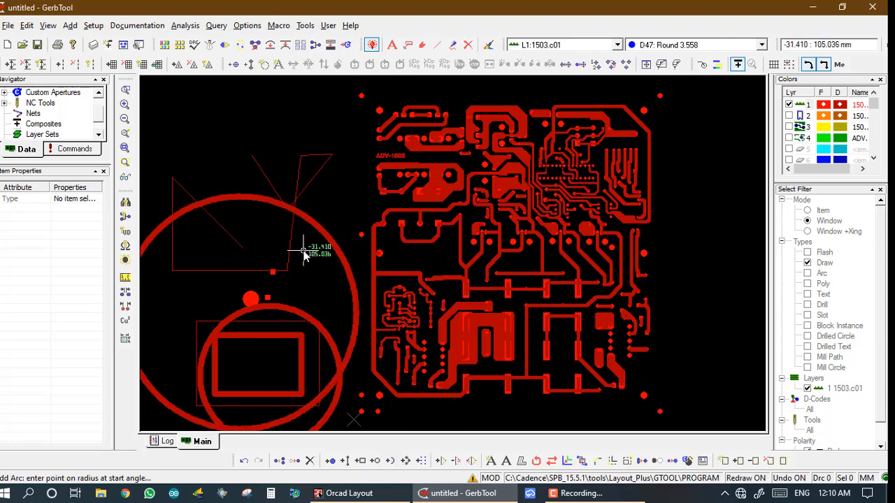
pyautogui.click(393, 307)
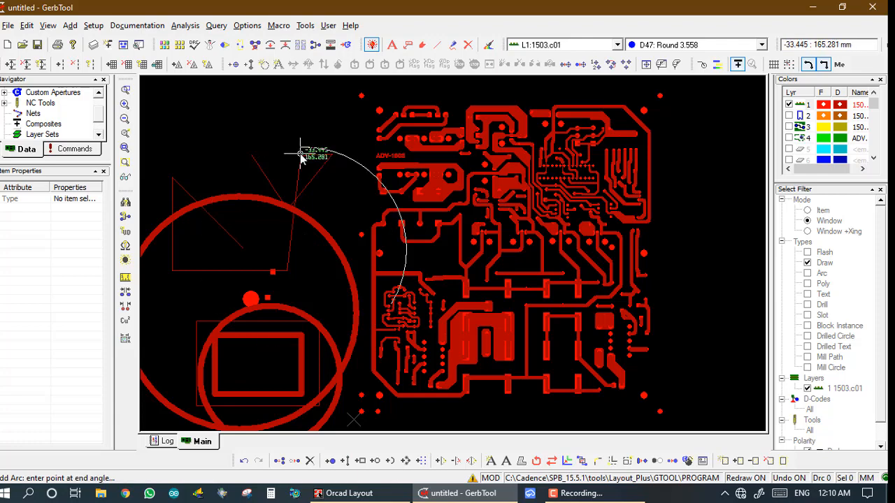
pyautogui.click(301, 153)
pyautogui.click(256, 289)
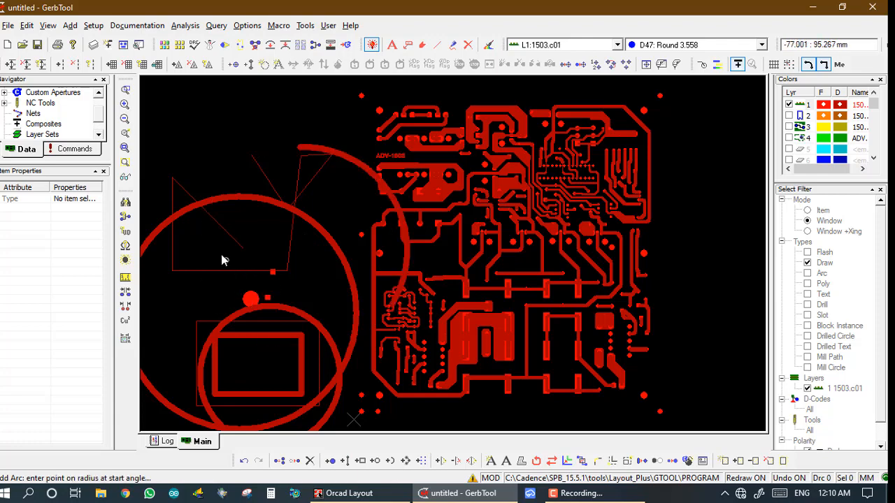
pyautogui.click(239, 173)
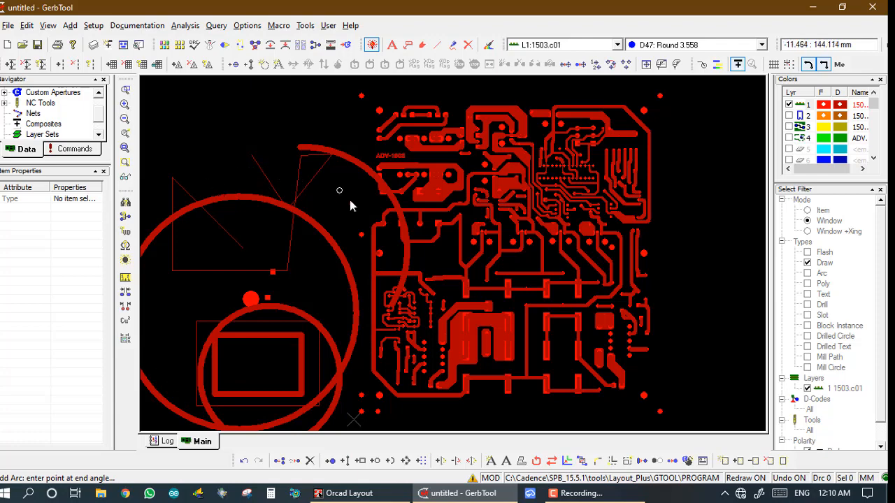
pyautogui.click(373, 258)
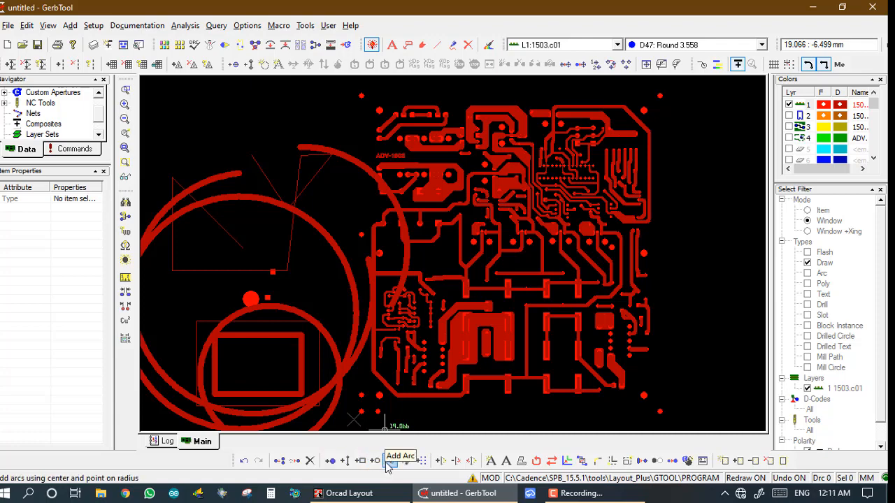
pyautogui.click(419, 461)
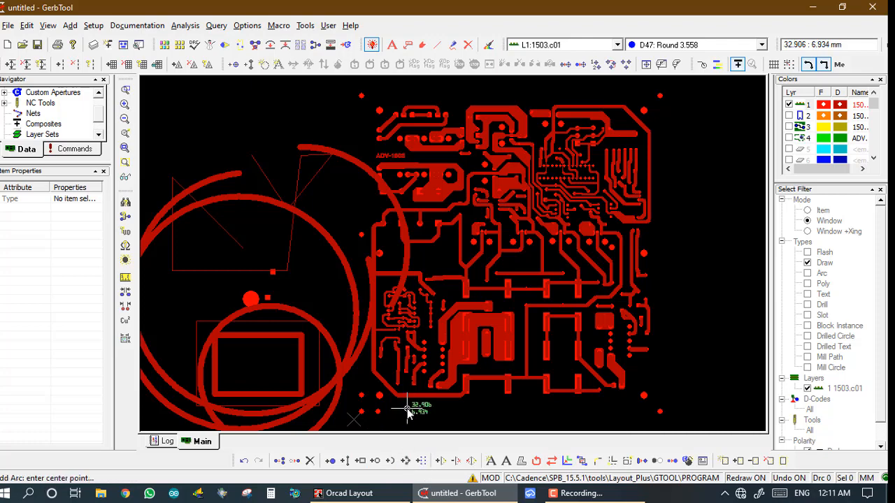
pyautogui.press('Home')
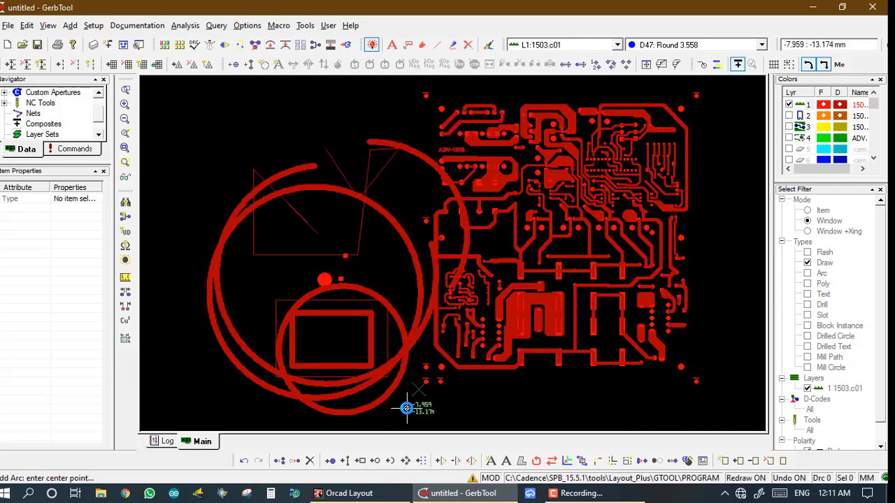
# Add the text "Krini Devices" in the GerbTool-Stroke font with aperture D47: Round 3.558 above the large arcs.
pyautogui.click(489, 462)
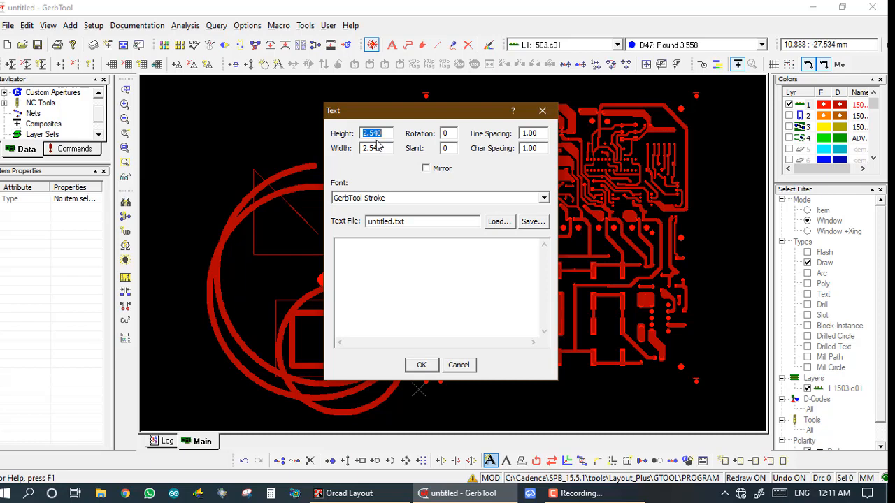
pyautogui.click(367, 270)
pyautogui.write('R')
pyautogui.write('s')
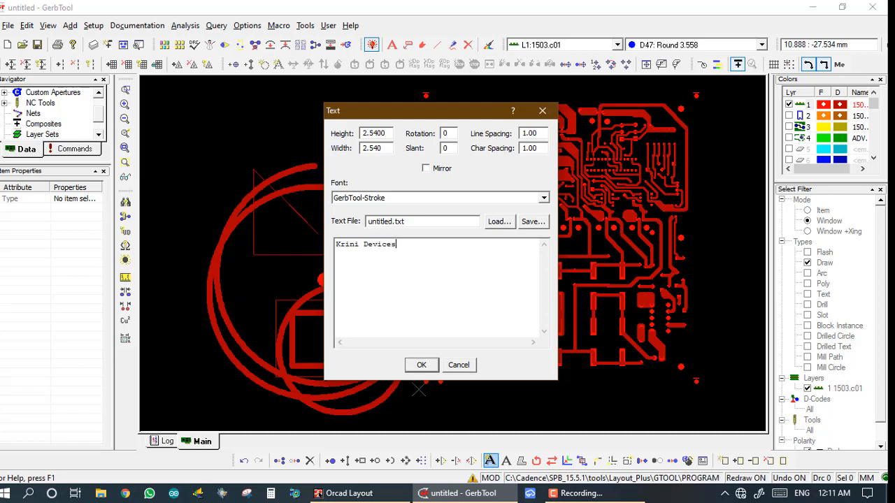
pyautogui.click(424, 365)
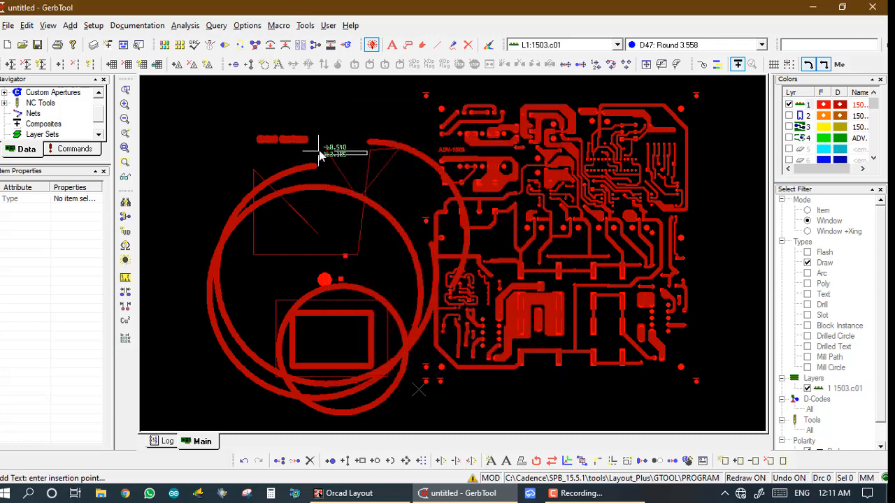
# Add the text "Krini Devices" again with aperture D70: Round 0.254, above and slightly left of the thick text.
pyautogui.scroll(-1, 313, 146)
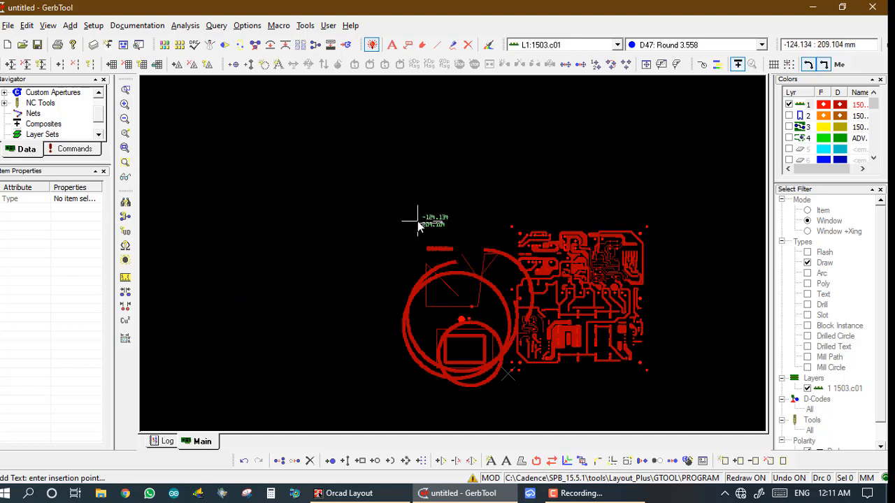
pyautogui.scroll(-2, 417, 221)
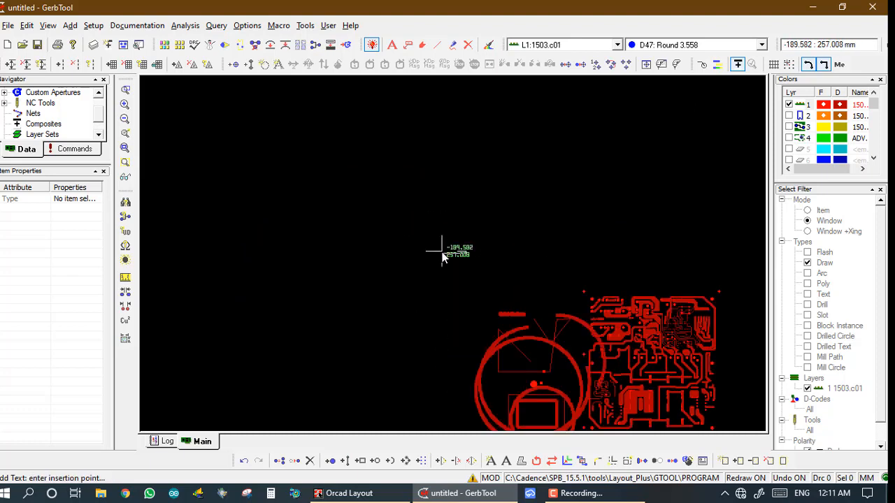
pyautogui.scroll(-1, 454, 259)
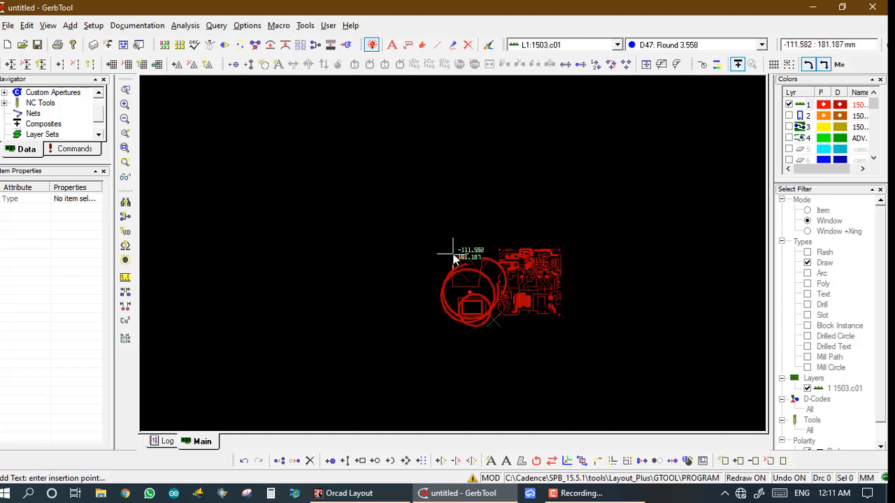
pyautogui.scroll(4, 454, 258)
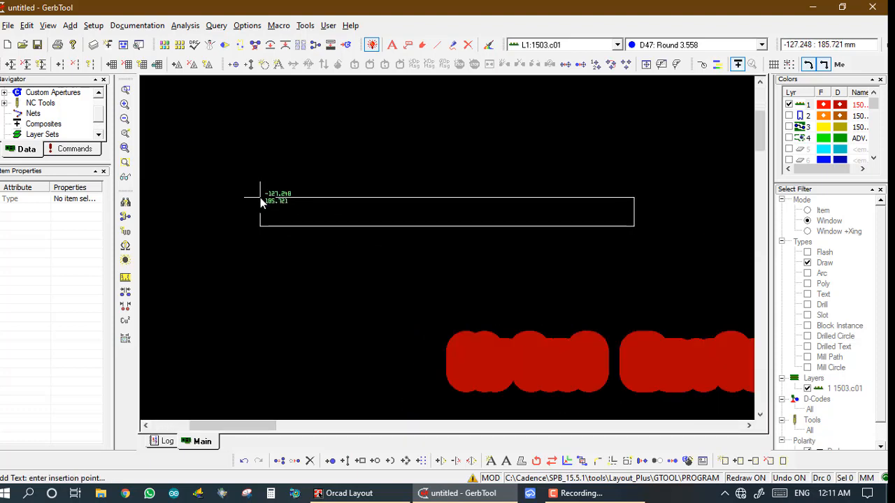
pyautogui.click(665, 44)
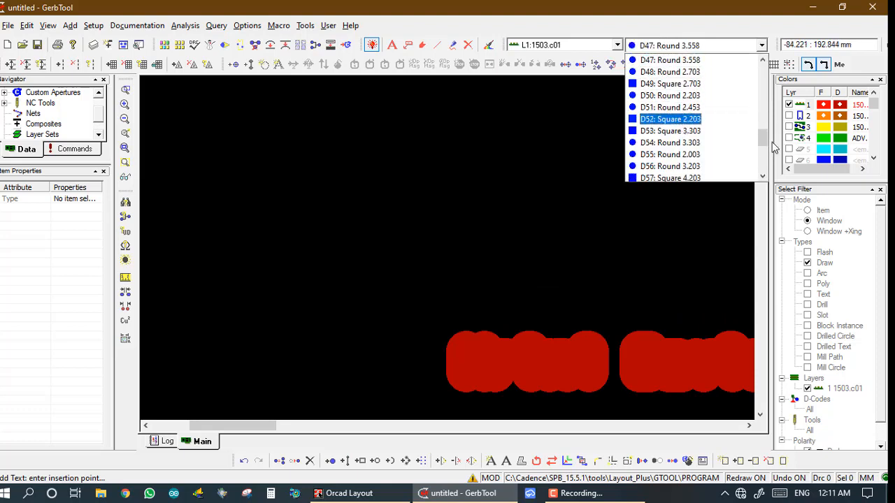
pyautogui.moveTo(764, 142); pyautogui.dragTo(762, 165)
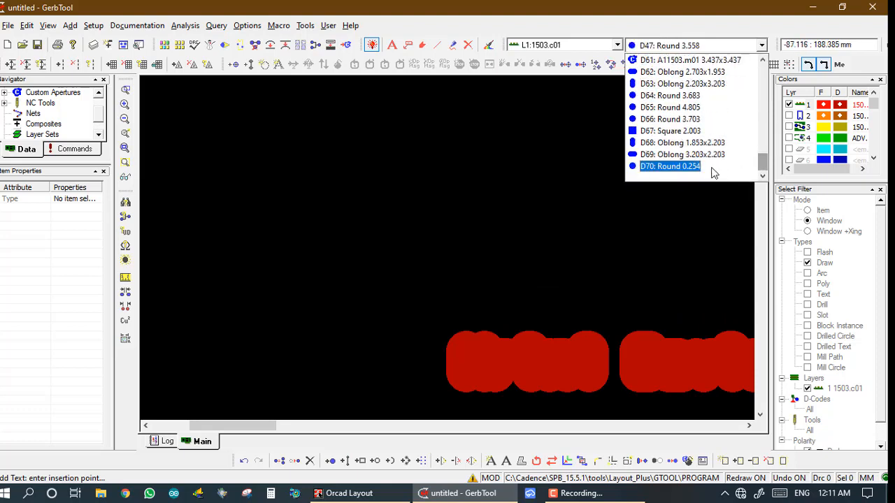
pyautogui.click(696, 168)
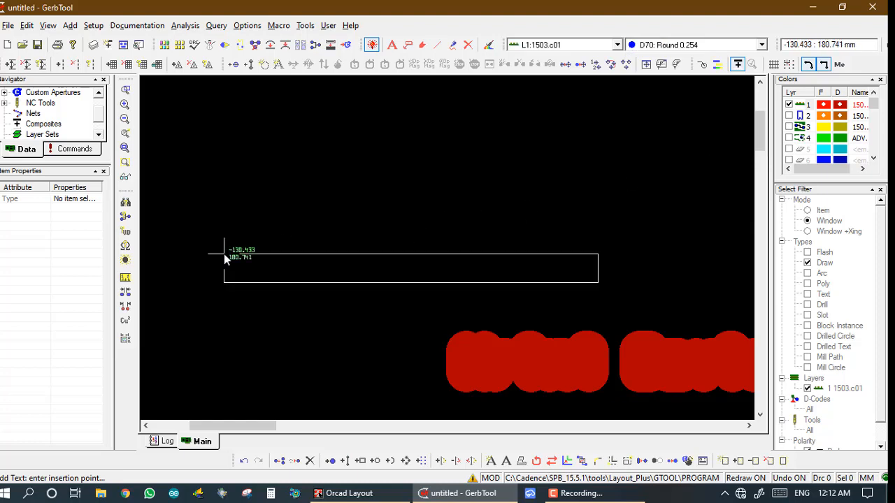
pyautogui.click(267, 189)
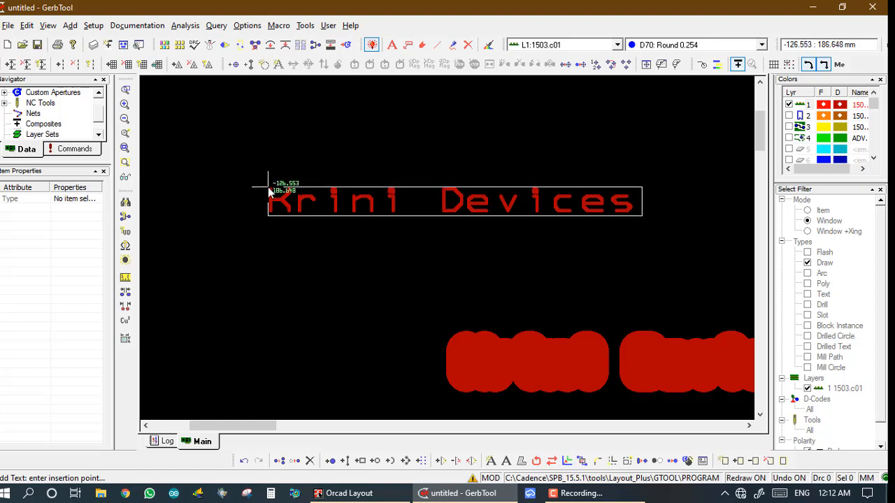
pyautogui.click(268, 187)
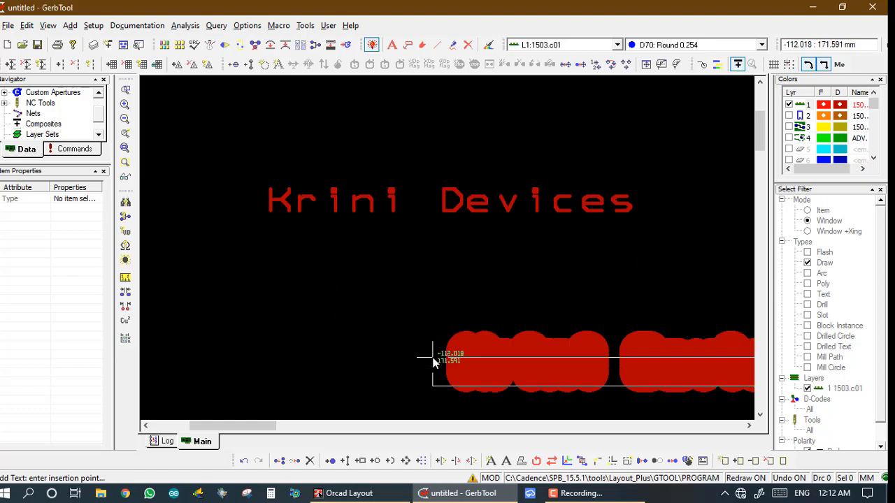
# Add mirrored "Krini Devices" text twice: directly below the readable thin text and between the thin draws at the top of the large circle.
pyautogui.moveTo(489, 492)
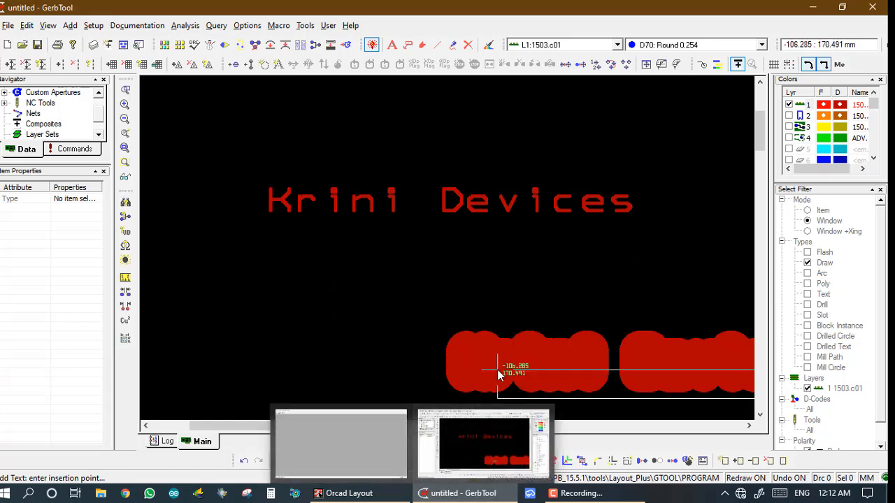
pyautogui.click(489, 461)
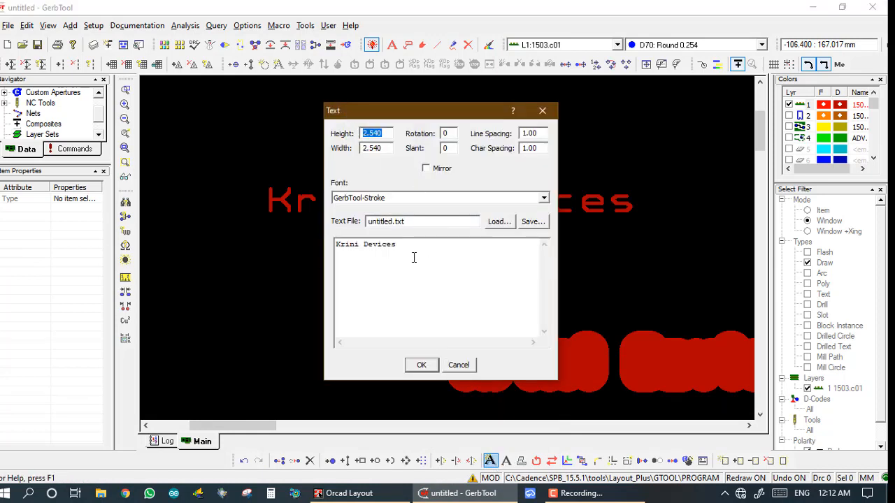
pyautogui.click(441, 174)
pyautogui.click(420, 368)
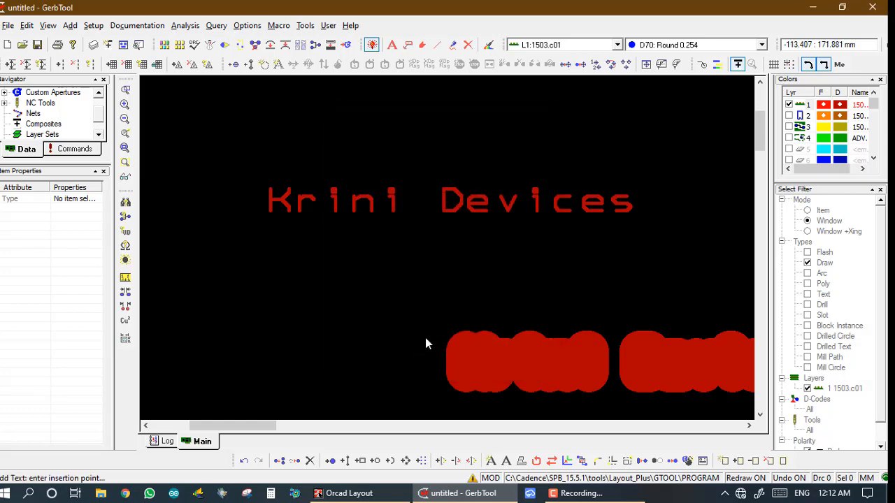
pyautogui.click(636, 237)
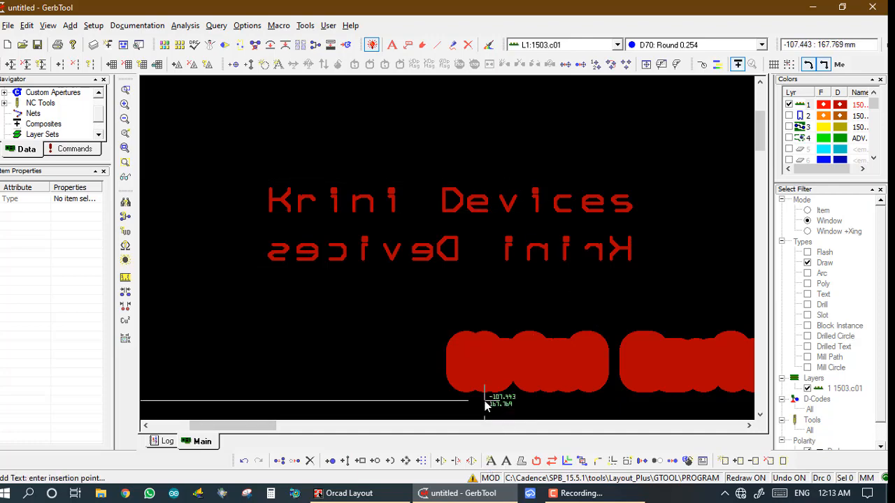
pyautogui.press('Home')
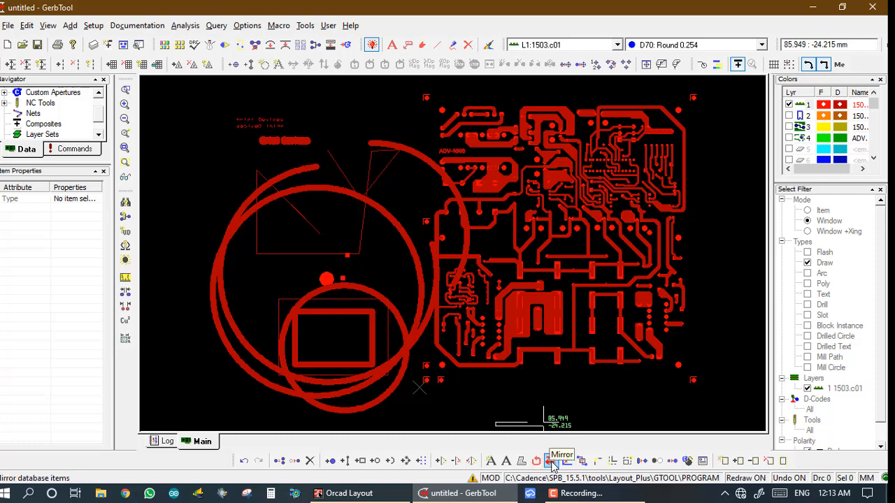
pyautogui.click(383, 169)
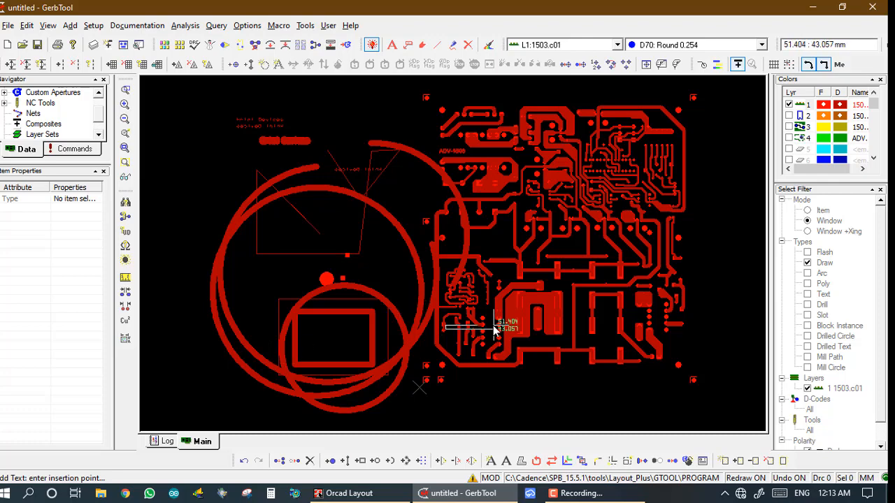
pyautogui.hscroll(-5, 697, 354)
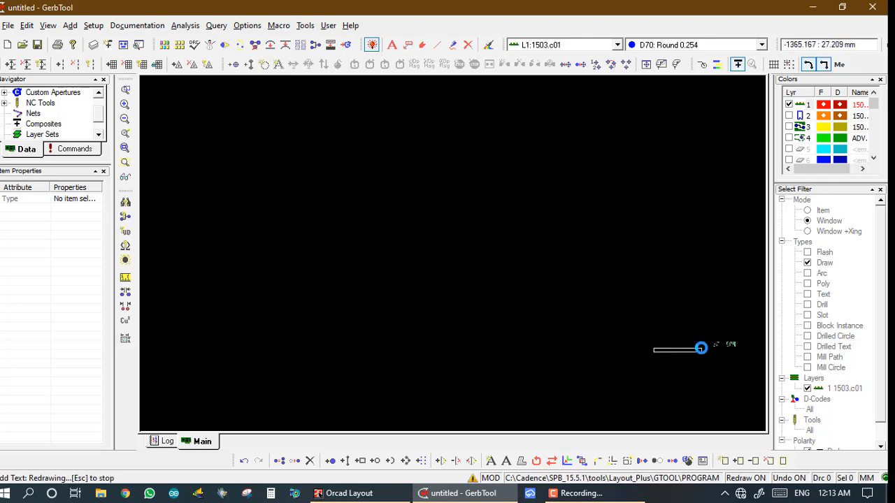
pyautogui.hscroll(5, 695, 353)
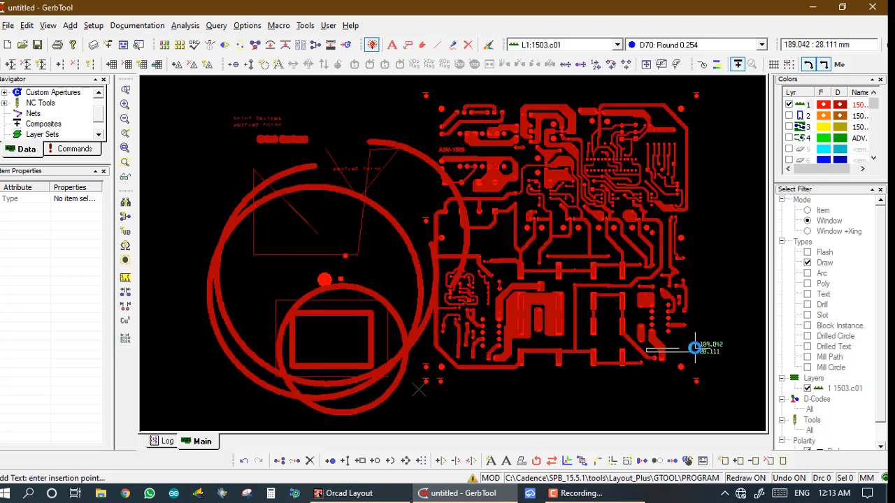
pyautogui.hscroll(-5, 696, 349)
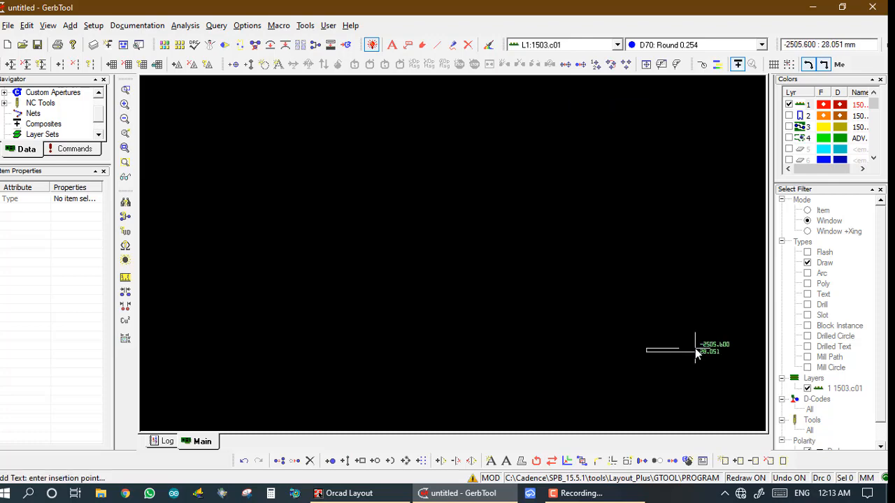
pyautogui.hscroll(5, 695, 354)
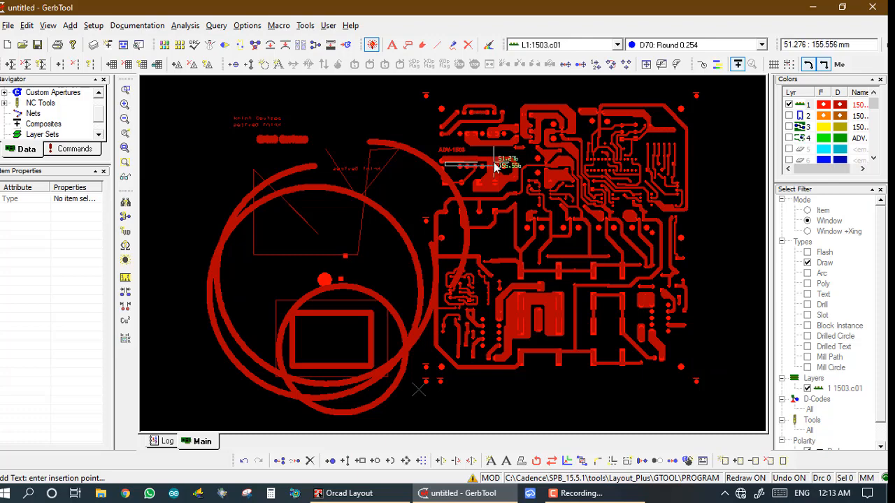
pyautogui.press('Escape')
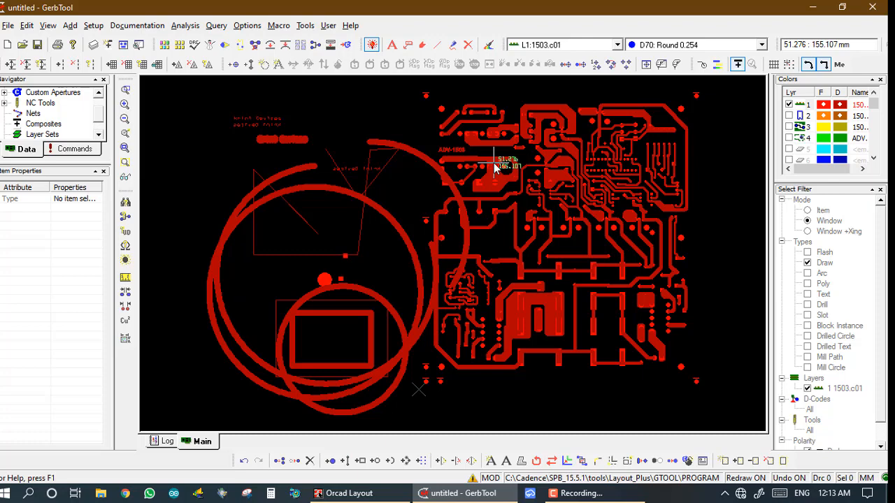
pyautogui.click(494, 164)
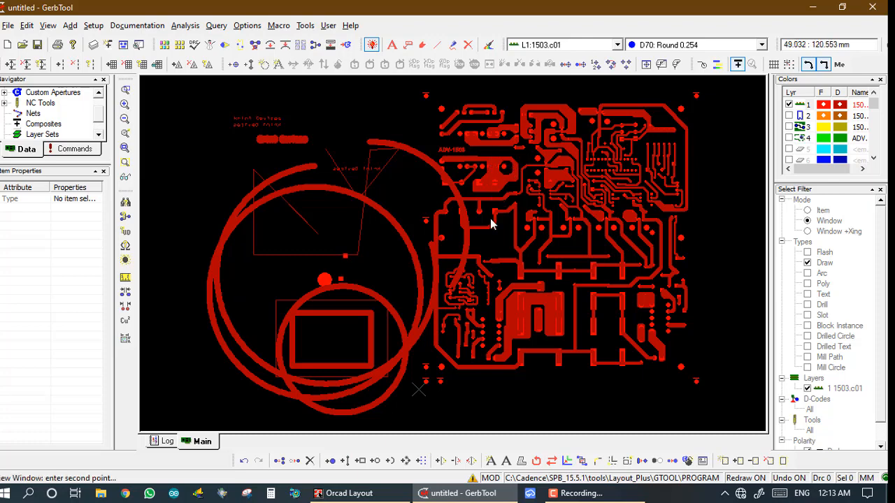
# Rotate the board and drawn shapes 90 degrees counter-clockwise about their center, including D-codes, with all item types enabled in the select filter.
pyautogui.click(535, 461)
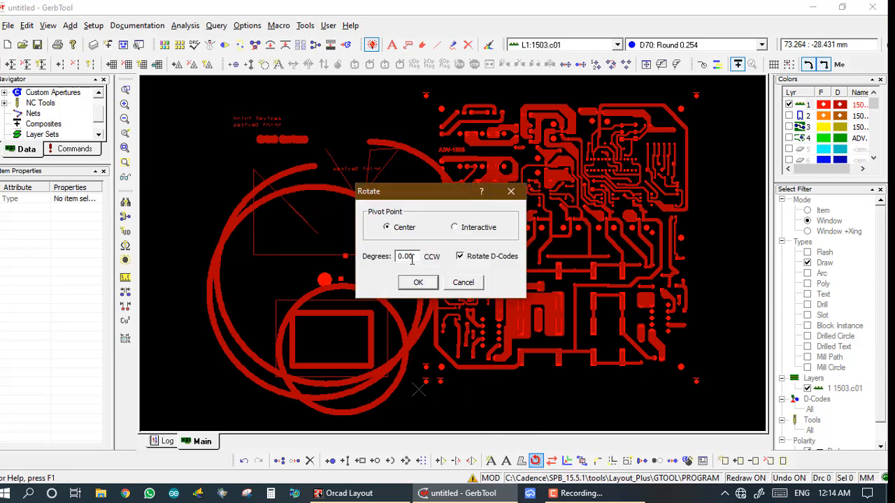
pyautogui.press('BackSpace')
pyautogui.press('BackSpace')
pyautogui.press('BackSpace')
pyautogui.write('90')
pyautogui.click(413, 283)
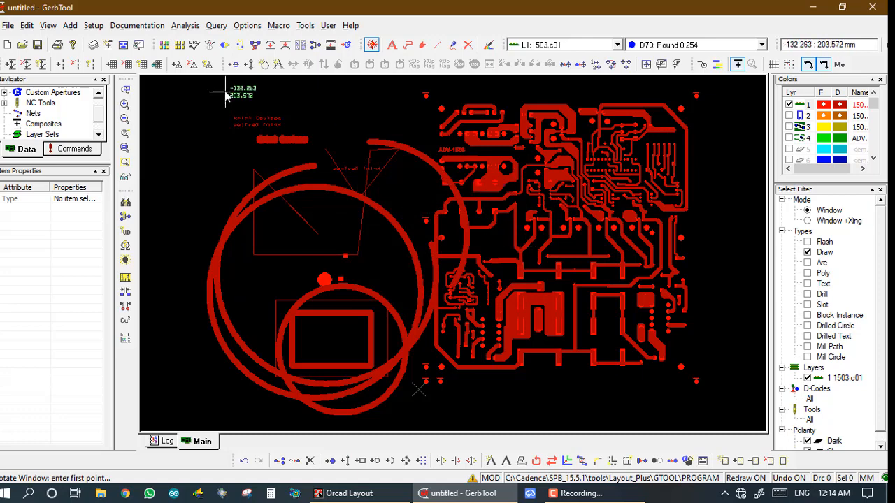
pyautogui.rightClick(804, 233)
pyautogui.click(825, 242)
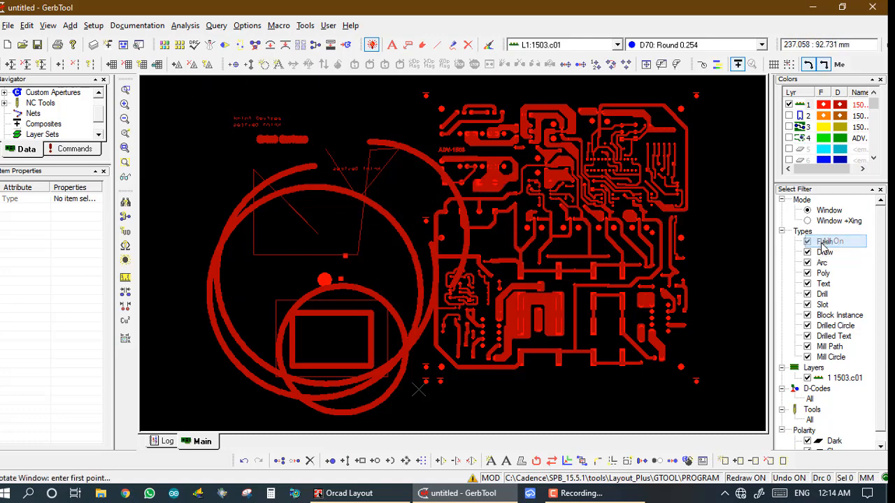
pyautogui.click(166, 86)
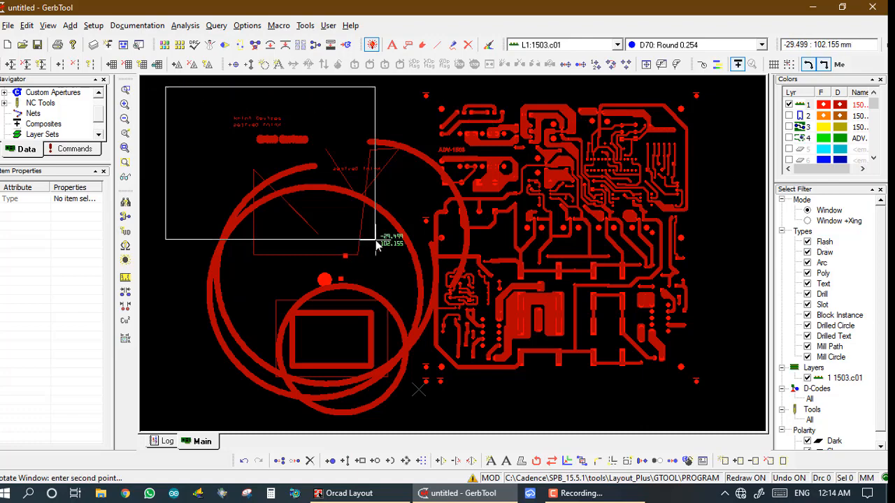
pyautogui.click(719, 401)
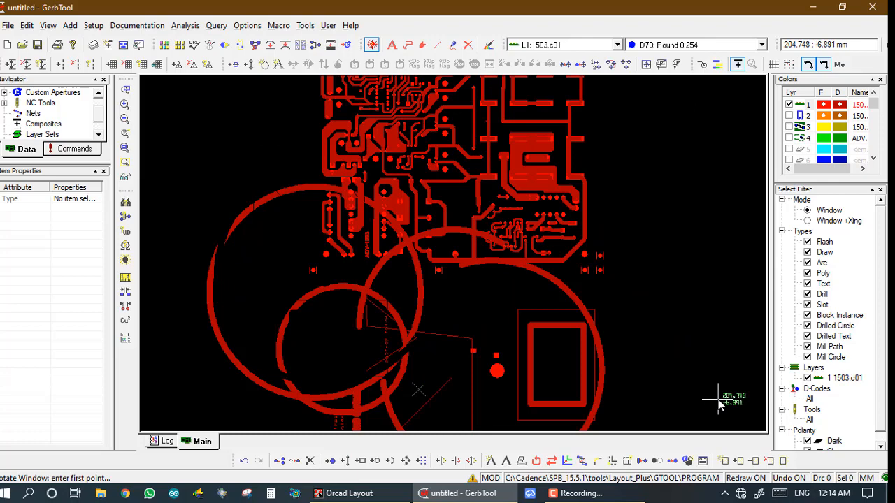
# Rotate all artwork another 90 degrees counter-clockwise by enclosing the board and every drawn shape in the selection window.
pyautogui.scroll(-1, 719, 401)
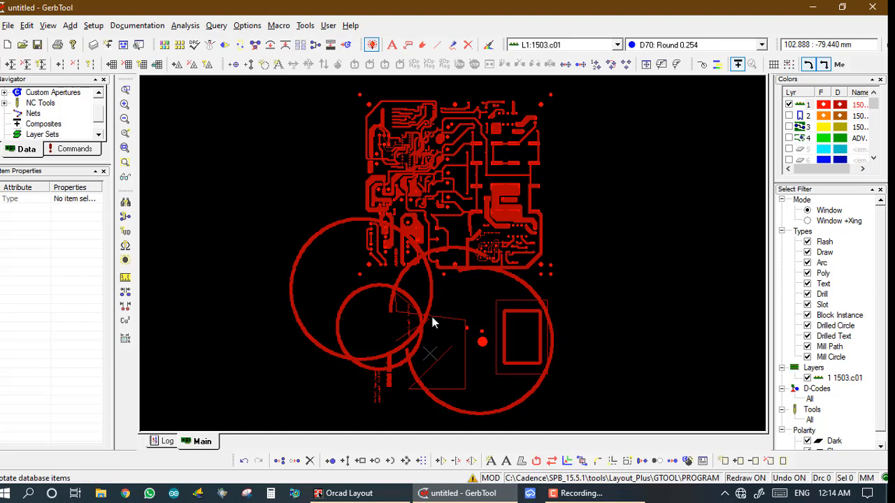
pyautogui.click(278, 84)
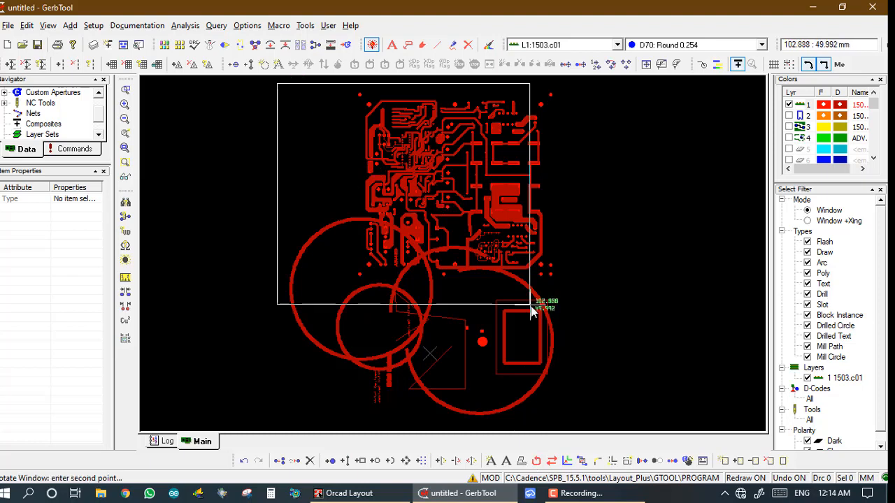
pyautogui.click(592, 422)
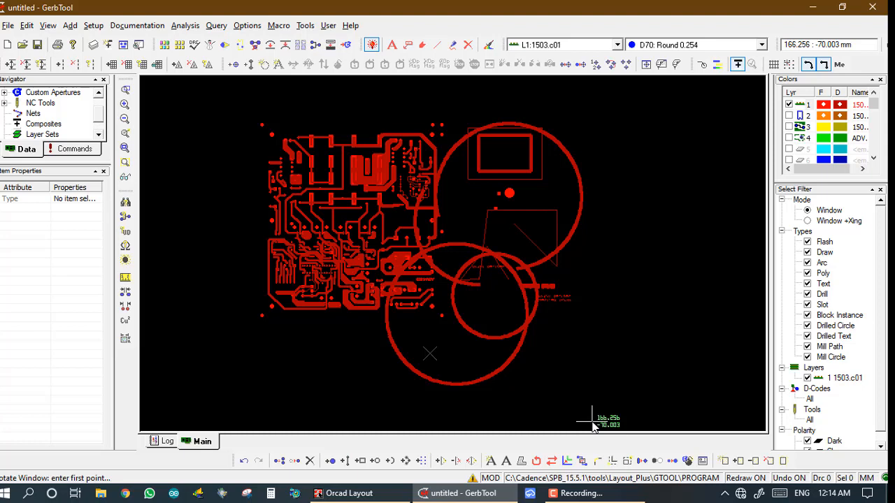
# Mirror all artwork horizontally about its center, including D-codes, by enclosing the board and every drawn shape in the selection window.
pyautogui.click(551, 462)
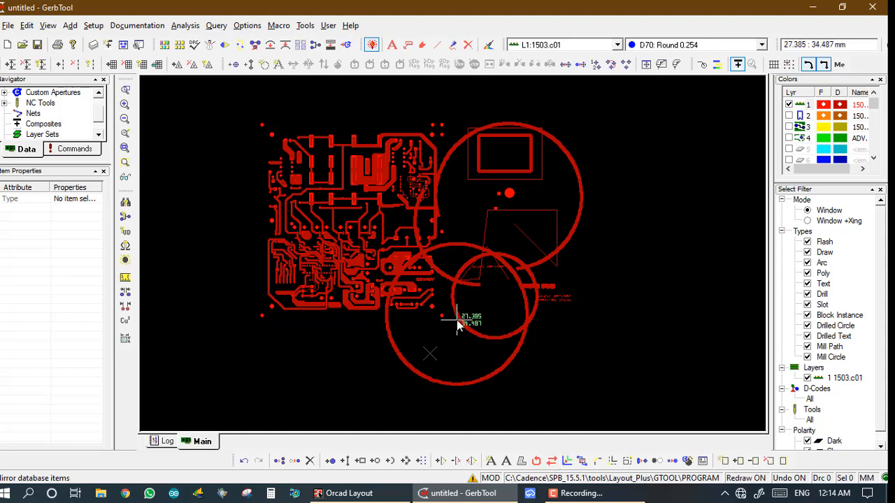
pyautogui.click(552, 462)
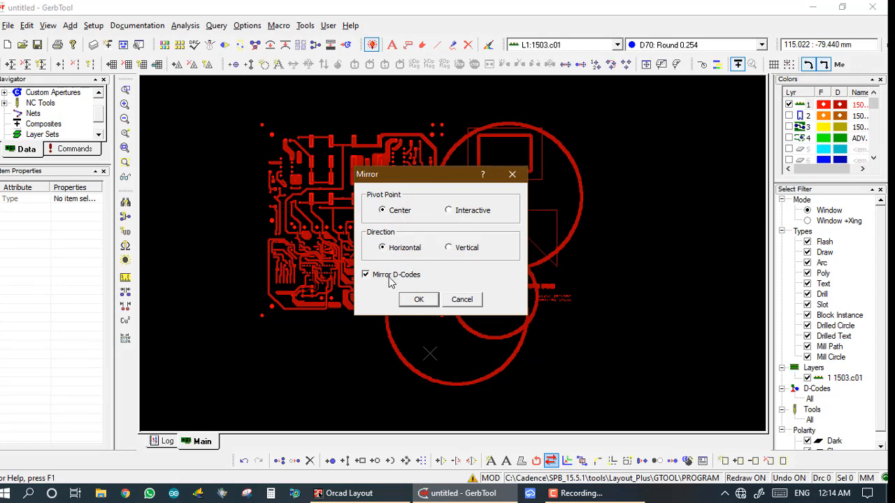
pyautogui.click(416, 301)
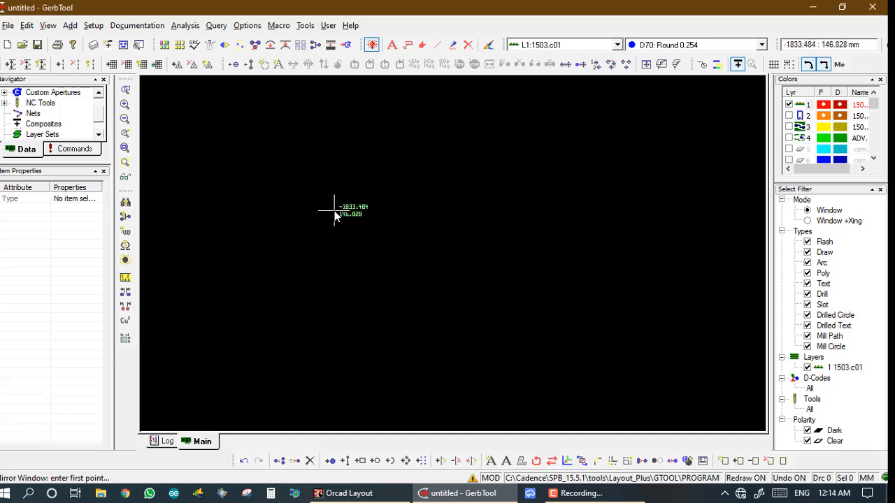
pyautogui.click(211, 104)
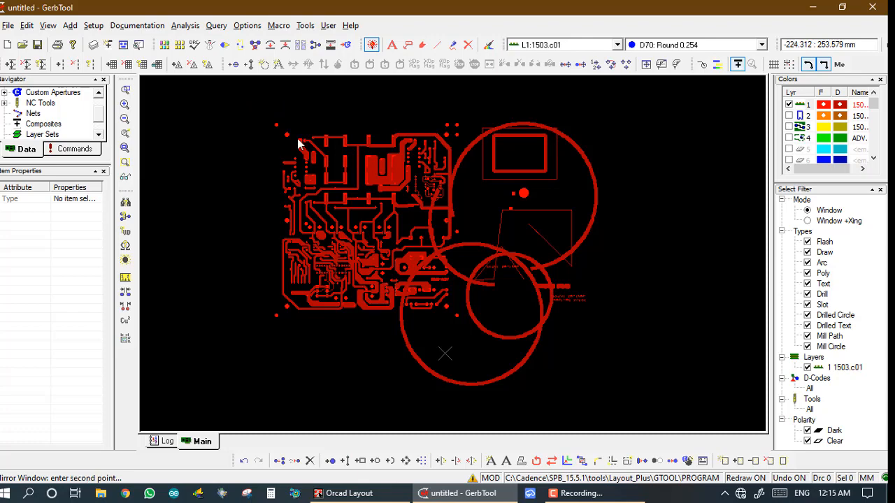
pyautogui.click(662, 403)
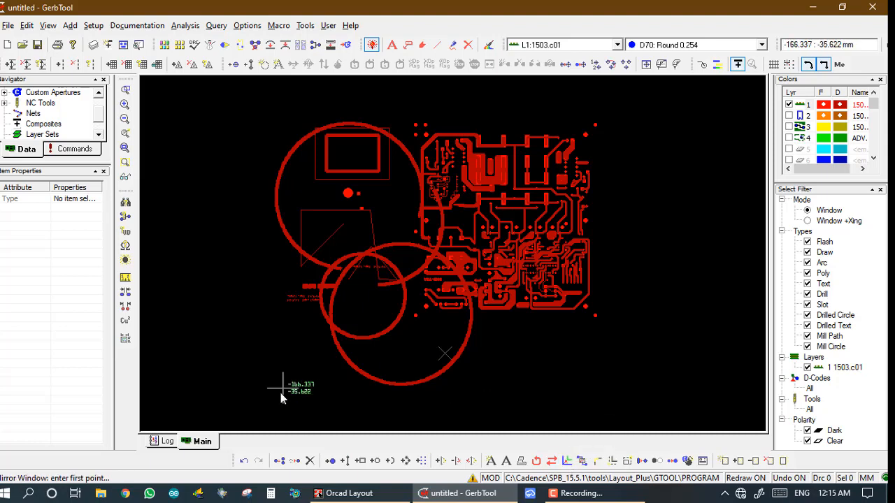
# Undo every edit from the latest Mirror Window back to the first Copy Item, keeping the imported Gerber and NC files.
pyautogui.click(243, 462)
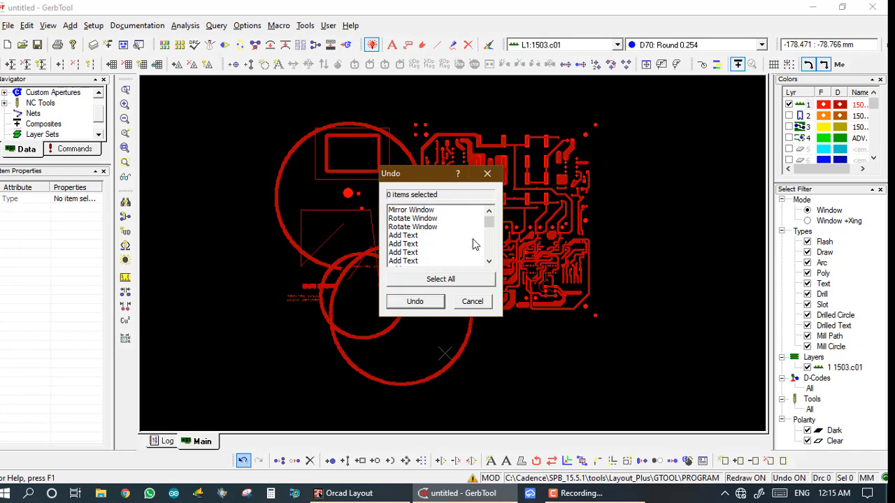
pyautogui.moveTo(429, 209); pyautogui.dragTo(412, 254)
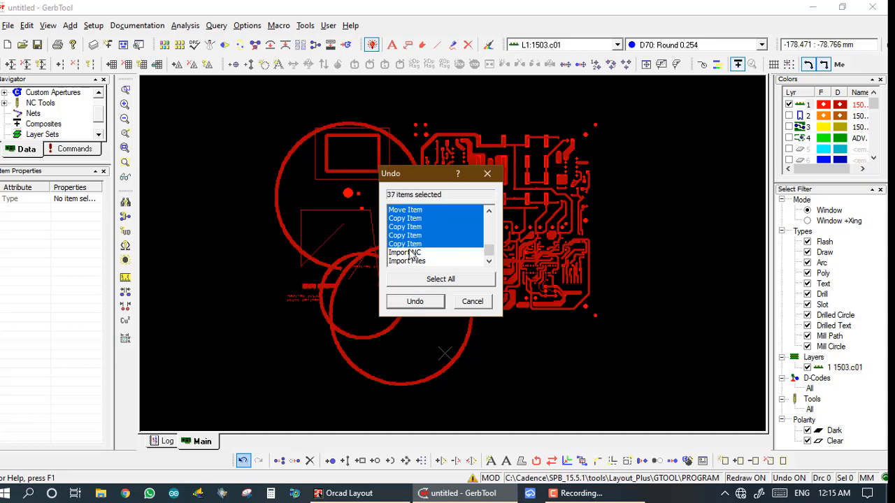
pyautogui.click(416, 301)
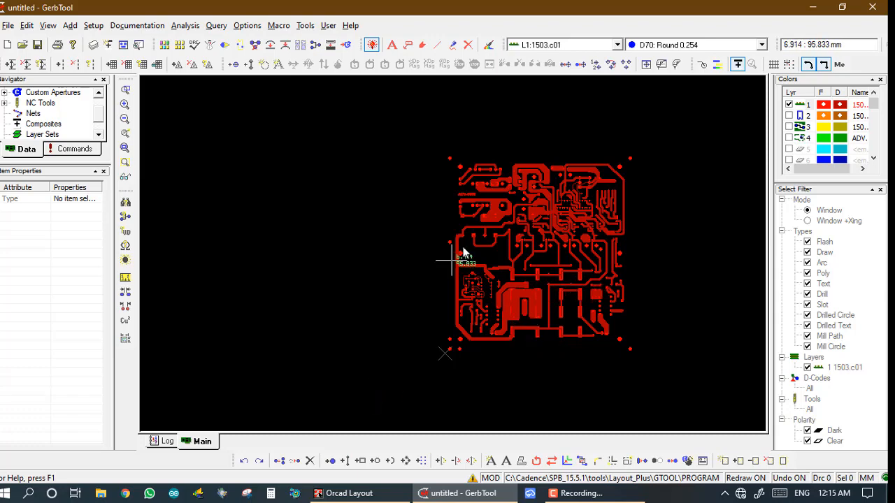
# Show drill layer 4 and set the color of all NC tools in the ADV-1503 table to blue, inspecting the holes over the pads.
pyautogui.click(788, 138)
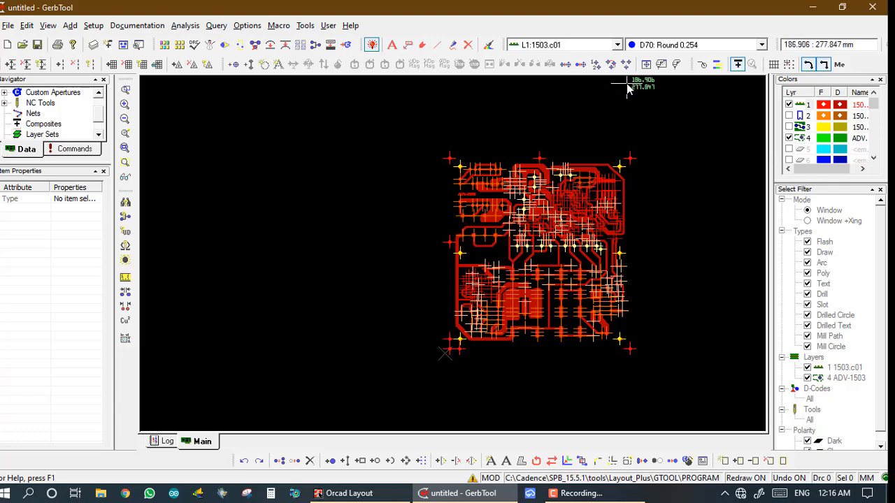
pyautogui.click(645, 64)
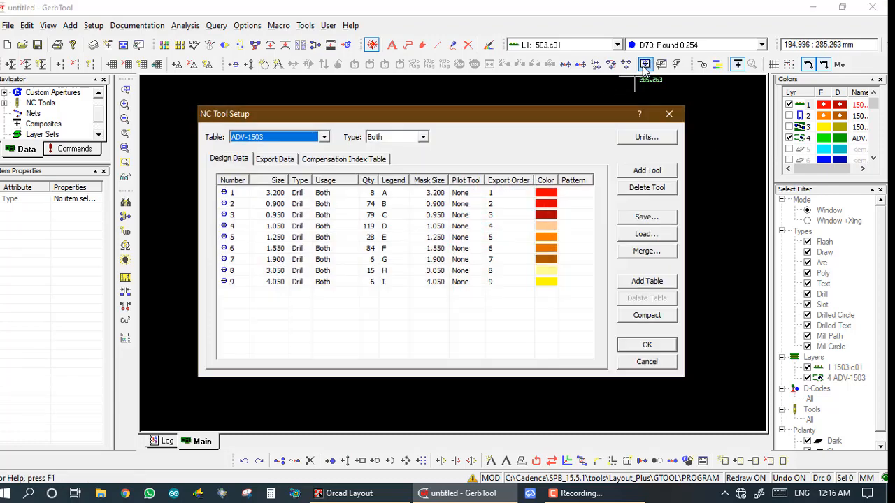
pyautogui.rightClick(548, 186)
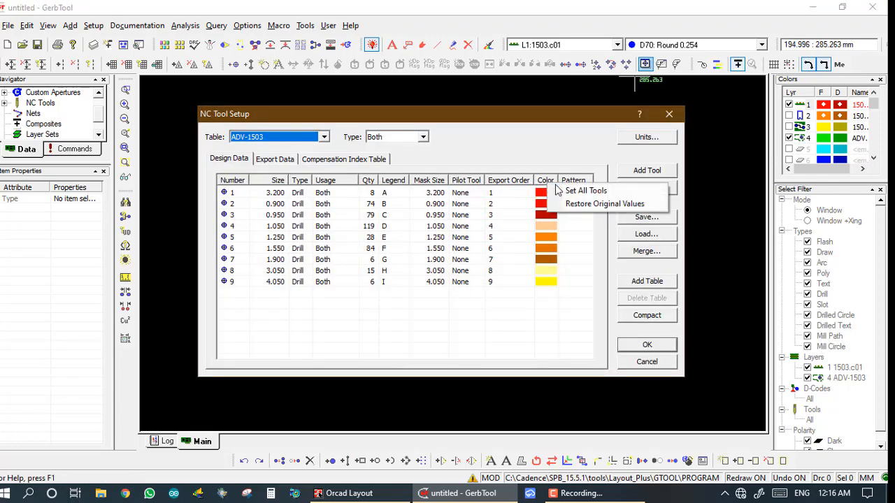
pyautogui.click(573, 190)
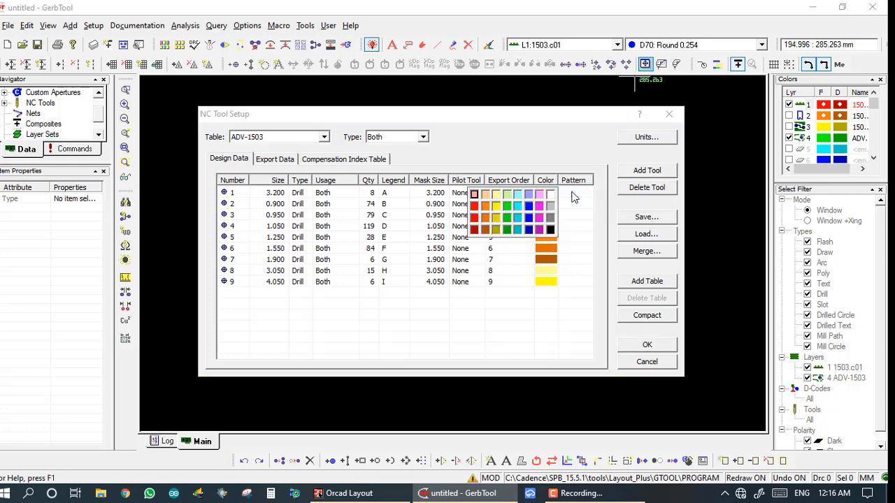
pyautogui.click(529, 207)
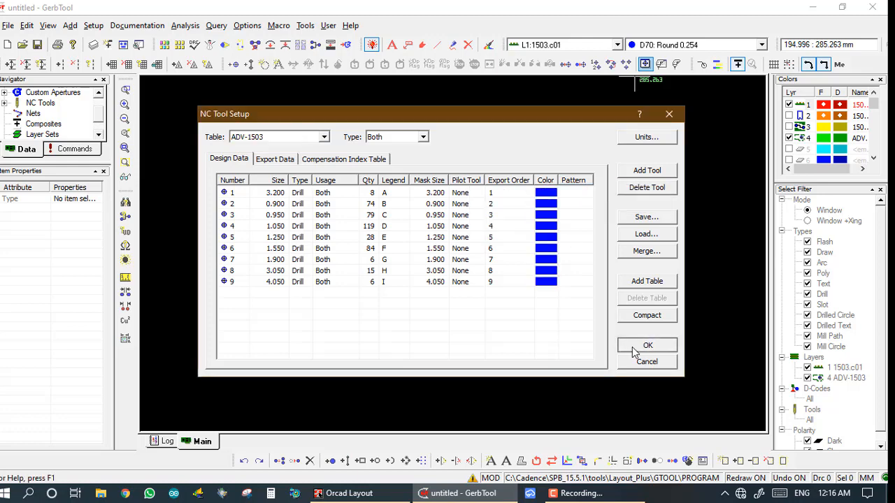
pyautogui.click(644, 344)
pyautogui.moveTo(401, 190); pyautogui.dragTo(525, 311)
pyautogui.click(421, 295)
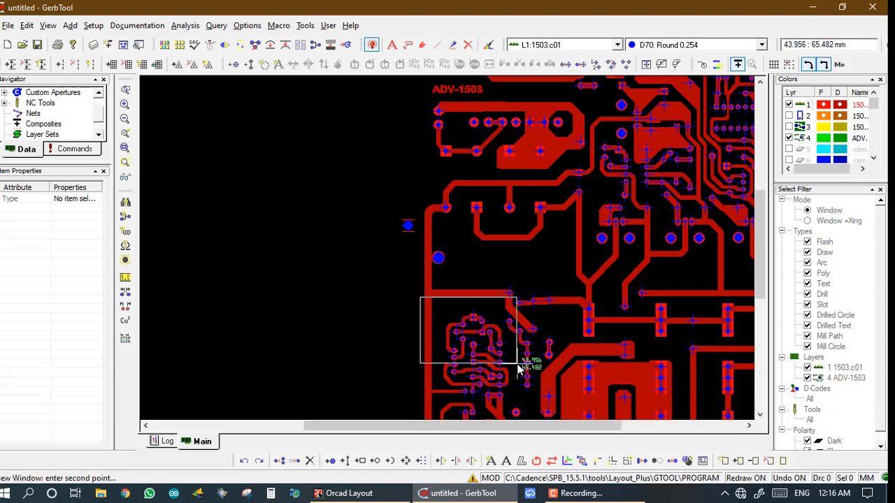
pyautogui.click(518, 368)
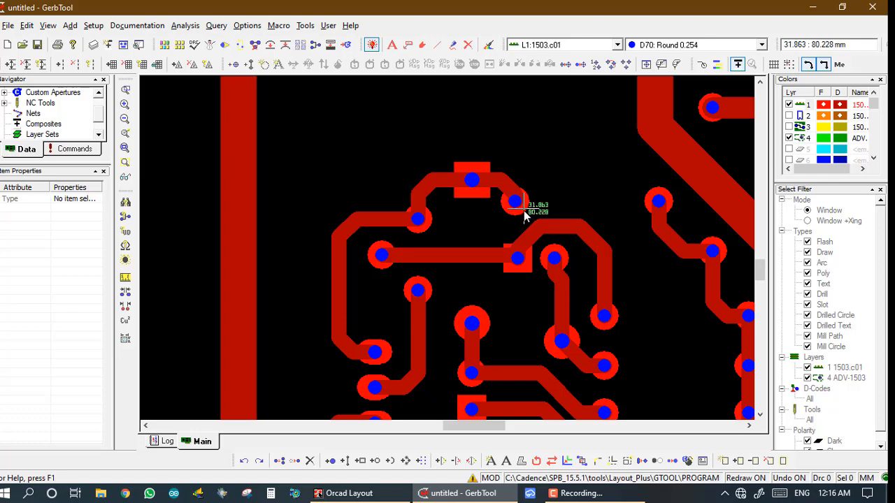
pyautogui.press('Home')
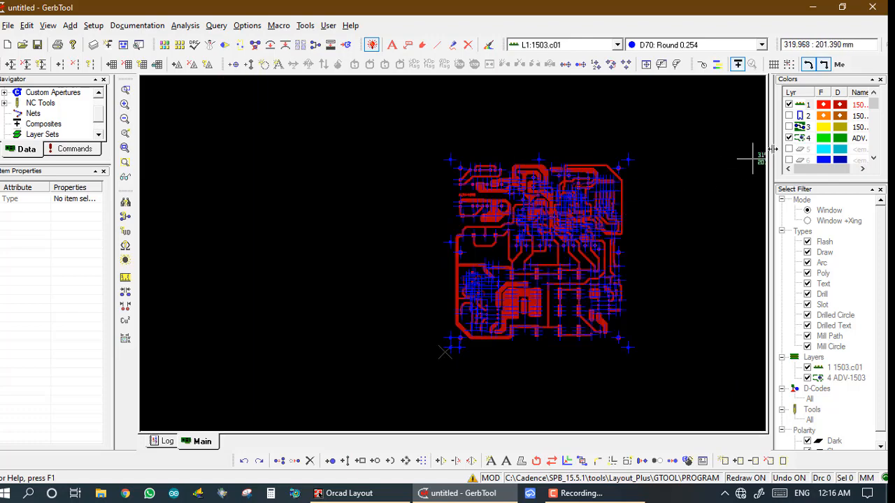
# Hide drill layer 4 and move the entire copper artwork of layer 1 about 101 mm to the right.
pyautogui.click(789, 137)
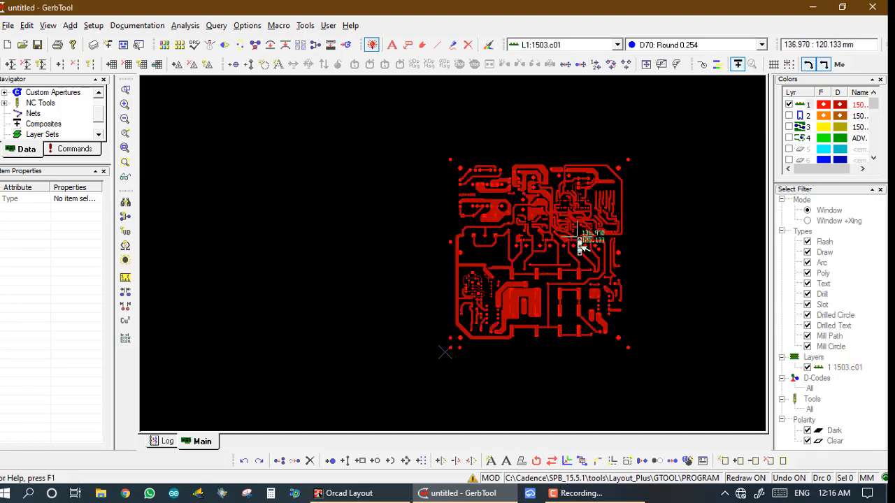
pyautogui.click(283, 463)
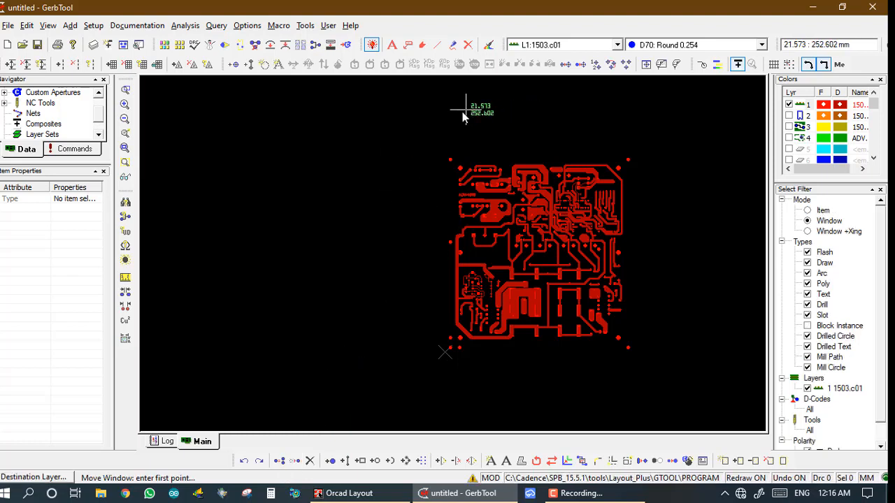
pyautogui.click(396, 148)
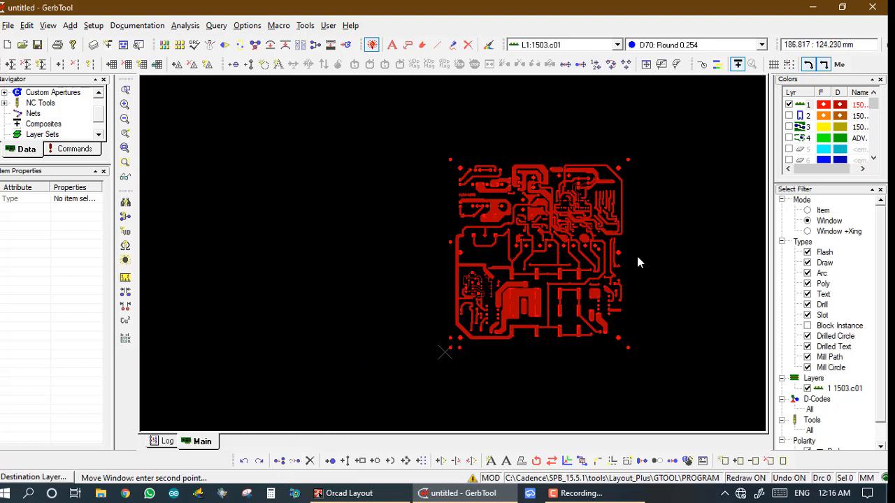
pyautogui.click(663, 397)
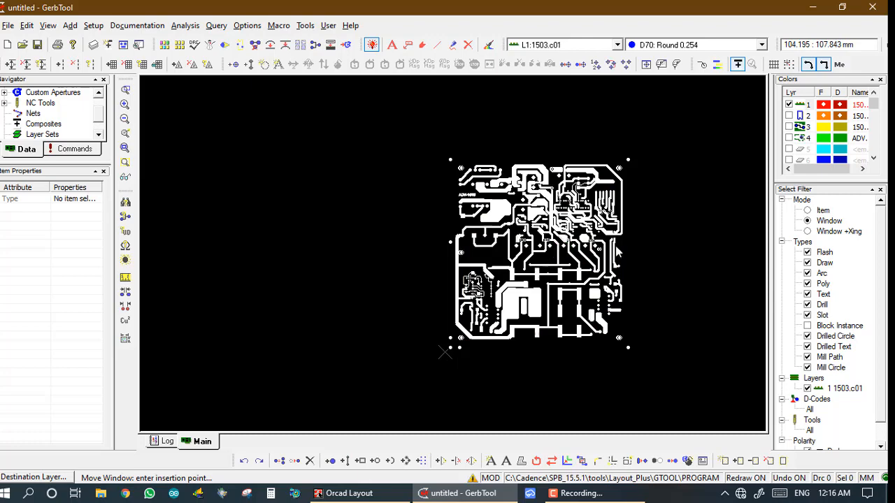
pyautogui.click(642, 250)
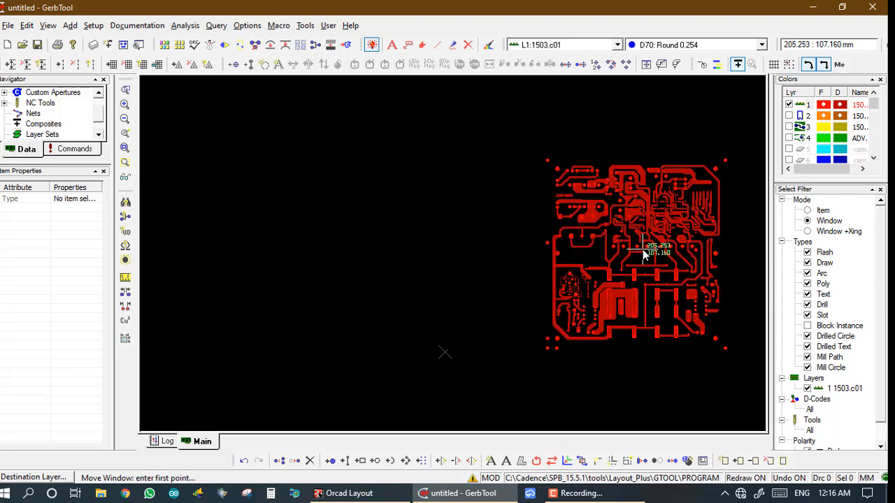
# Show drill layer 4 again and compare its lower-left corner holes with the matching pads on the displaced copper layer.
pyautogui.click(790, 139)
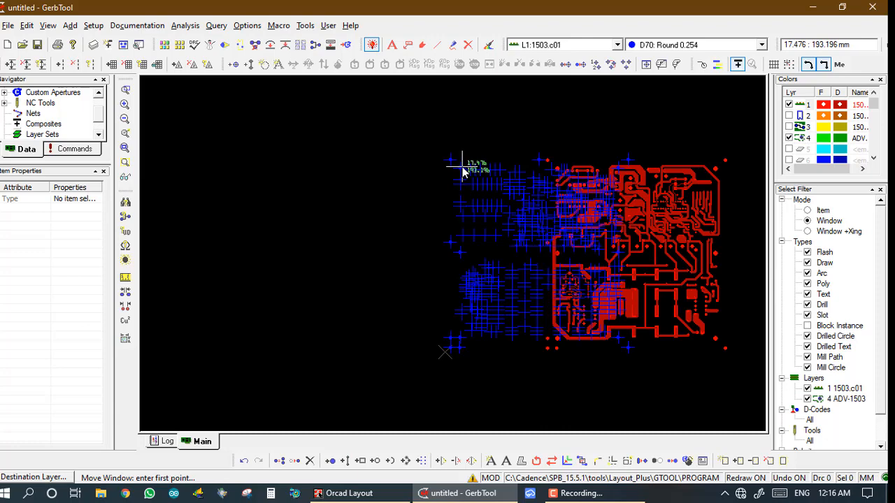
pyautogui.press('Home')
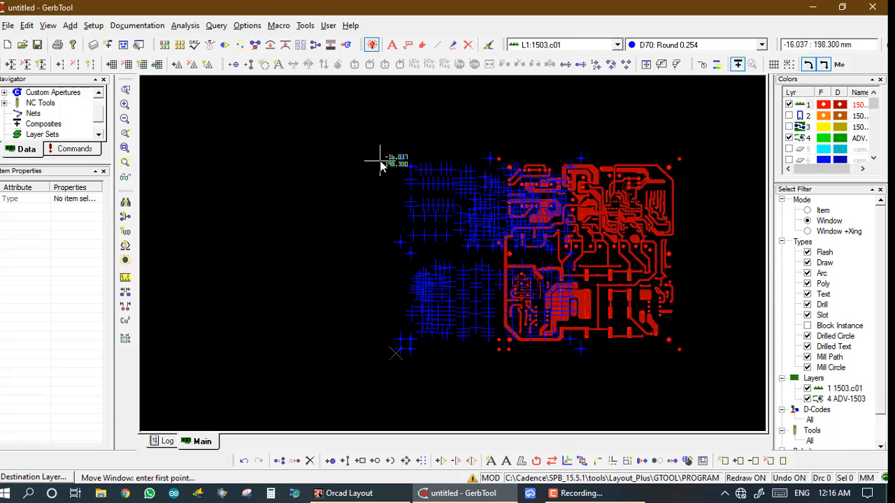
pyautogui.press('Escape')
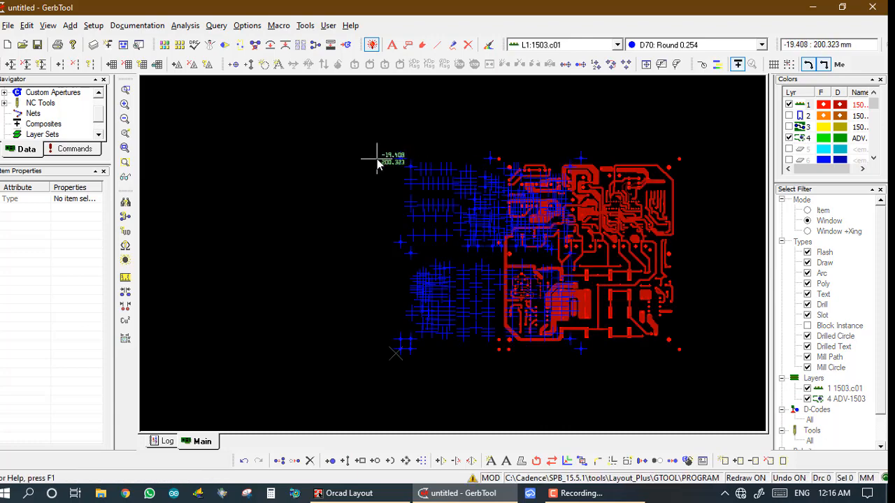
pyautogui.click(375, 159)
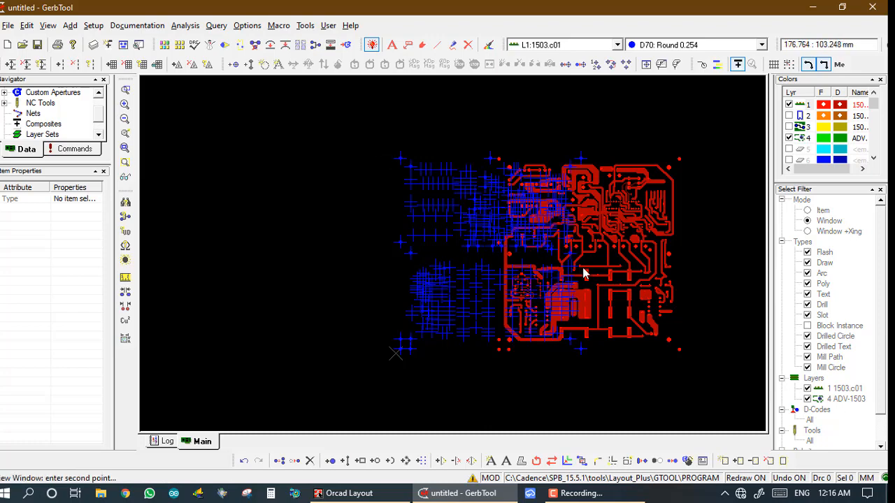
pyautogui.click(672, 355)
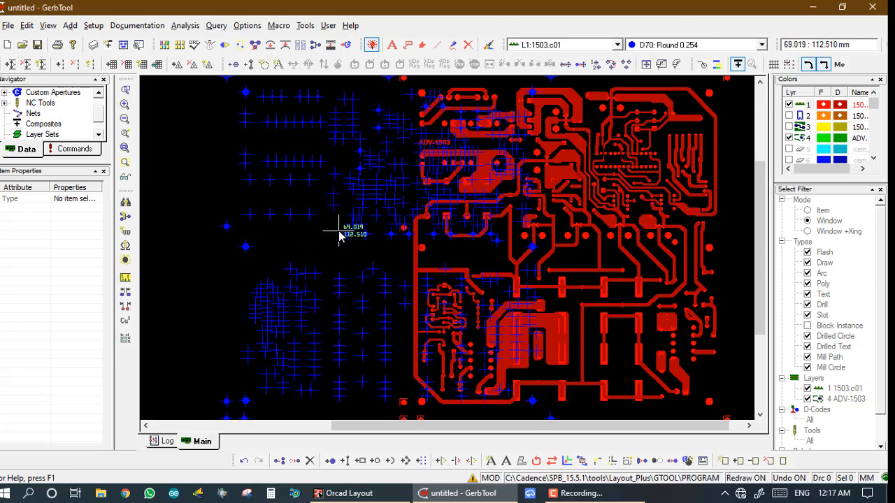
pyautogui.click(203, 286)
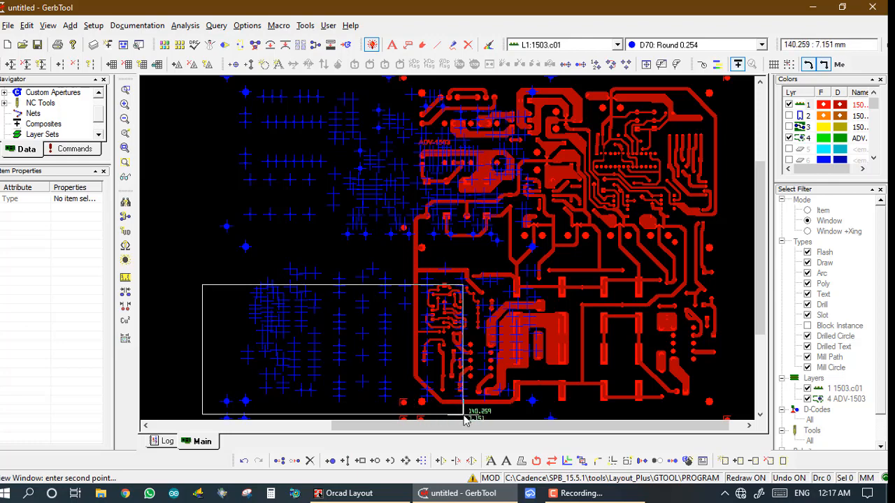
pyautogui.click(505, 418)
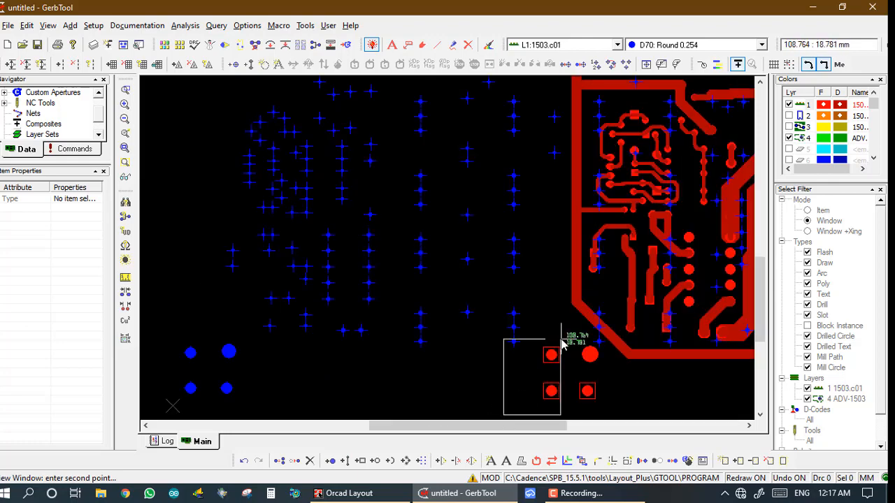
pyautogui.press('Escape')
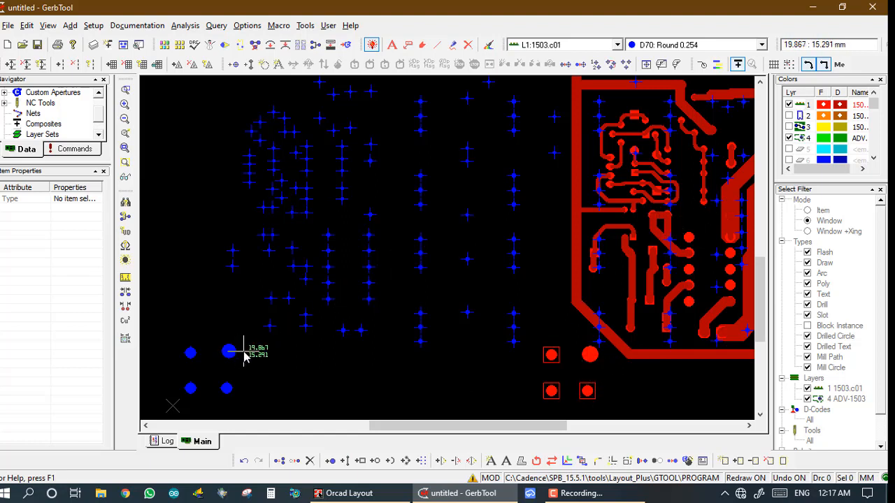
# Align copper layer 1 to the drill layer using the large lower-left 4.050 drill hole as base and its matching round pad.
pyautogui.click(565, 461)
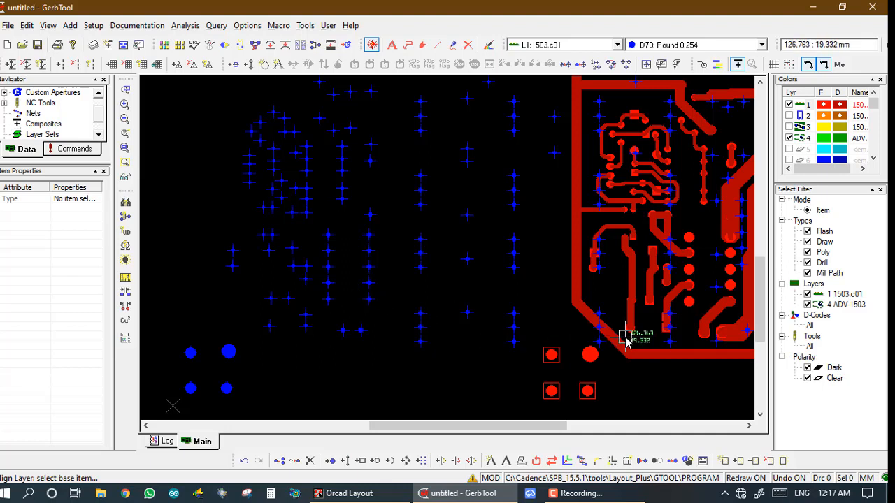
pyautogui.click(227, 352)
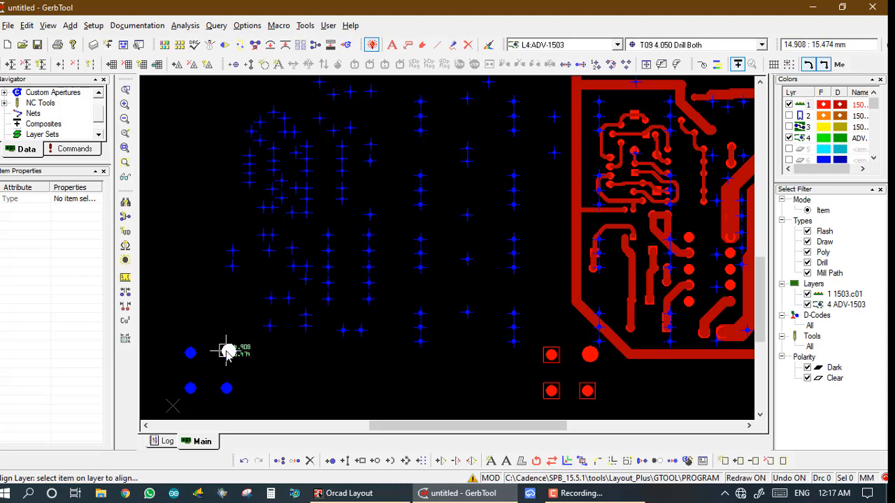
pyautogui.click(589, 354)
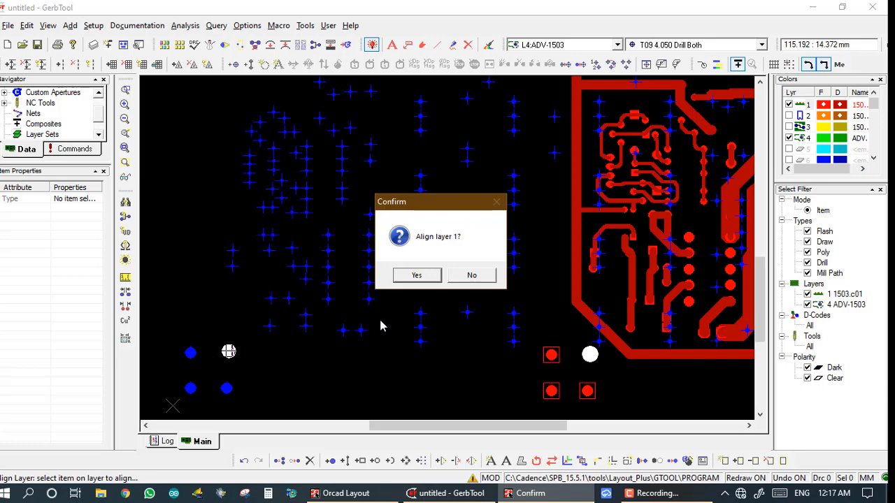
pyautogui.click(417, 275)
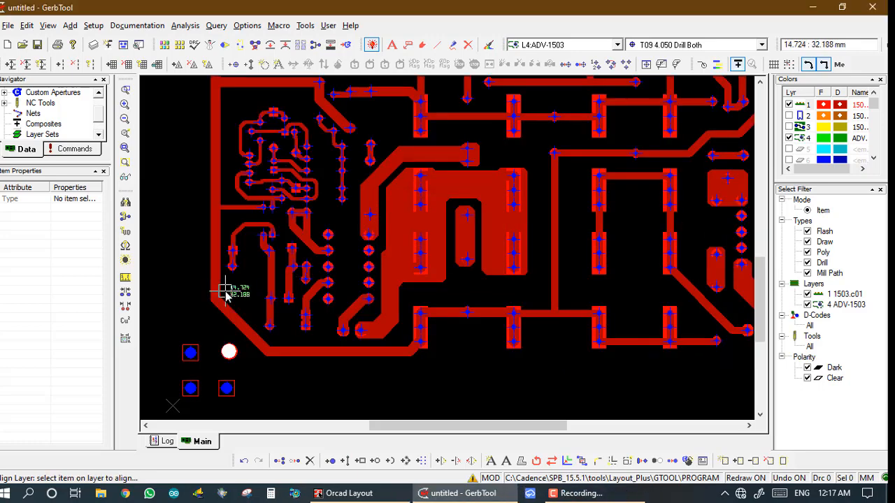
pyautogui.scroll(-2, 225, 292)
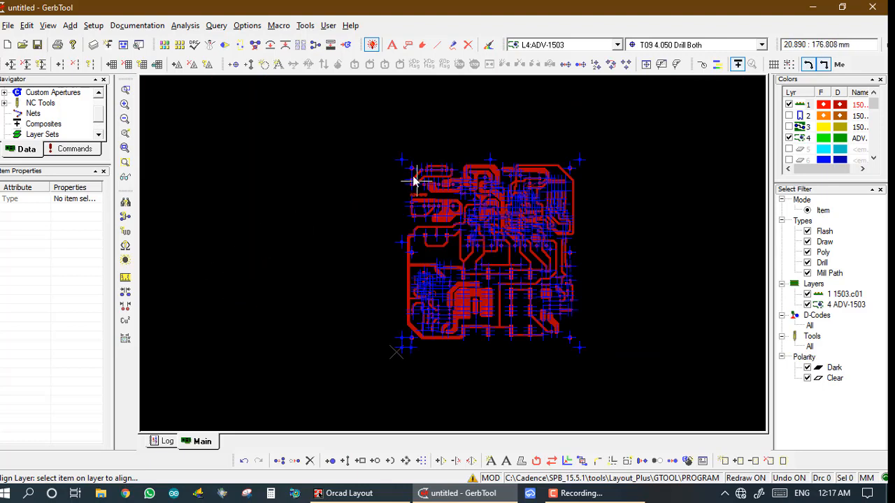
pyautogui.rightClick(614, 167)
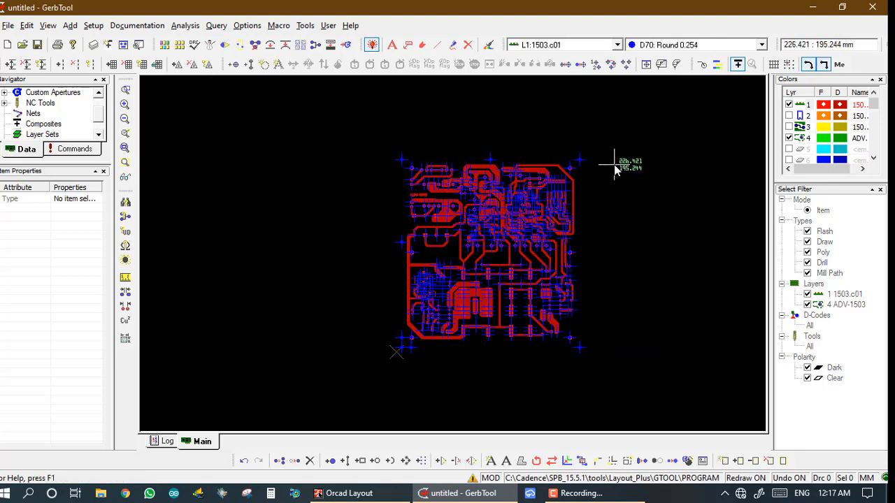
# Clip away the outer edge strip of the copper pad with two holes at the end of the wide horizontal trace.
pyautogui.click(580, 461)
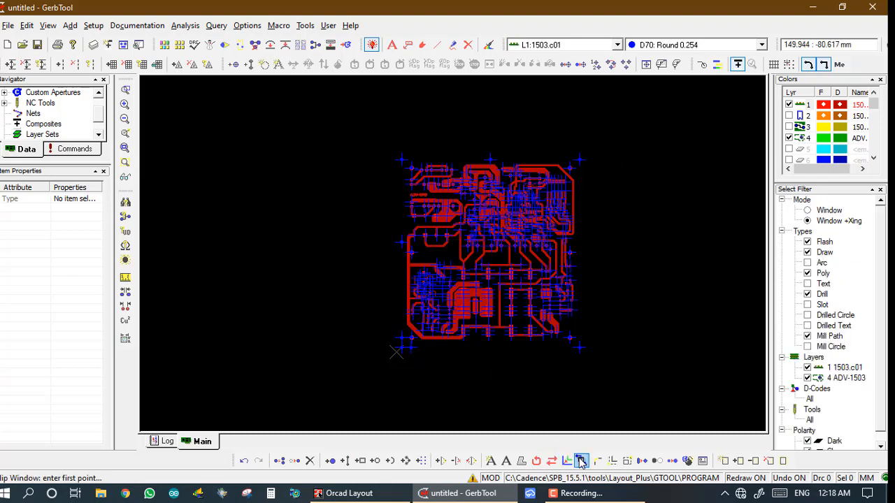
pyautogui.press('Escape')
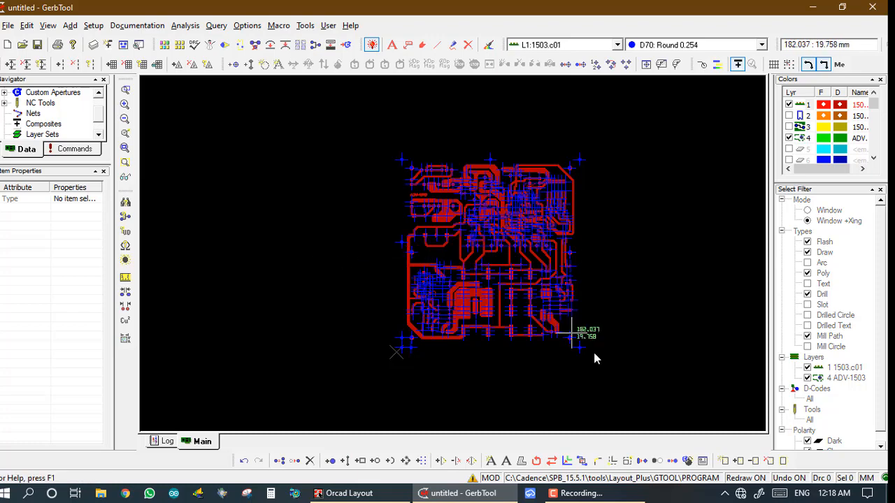
pyautogui.moveTo(428, 270); pyautogui.dragTo(641, 98, button='middle')
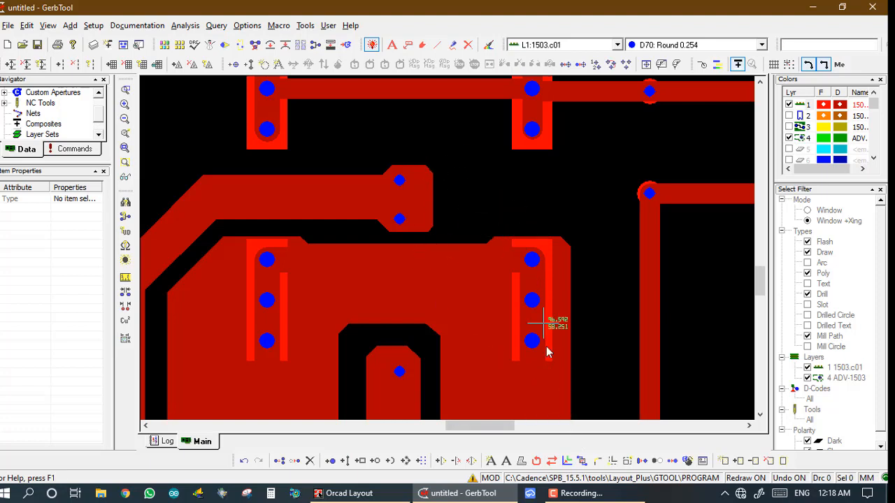
pyautogui.click(580, 461)
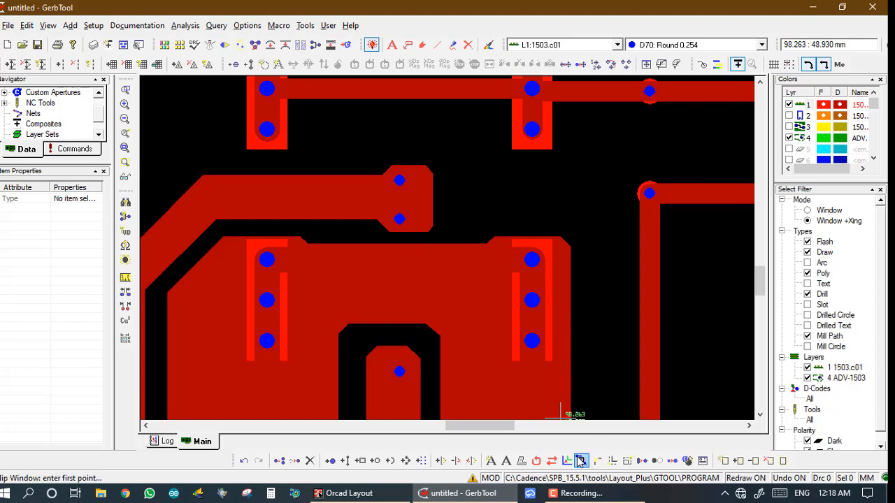
pyautogui.click(429, 168)
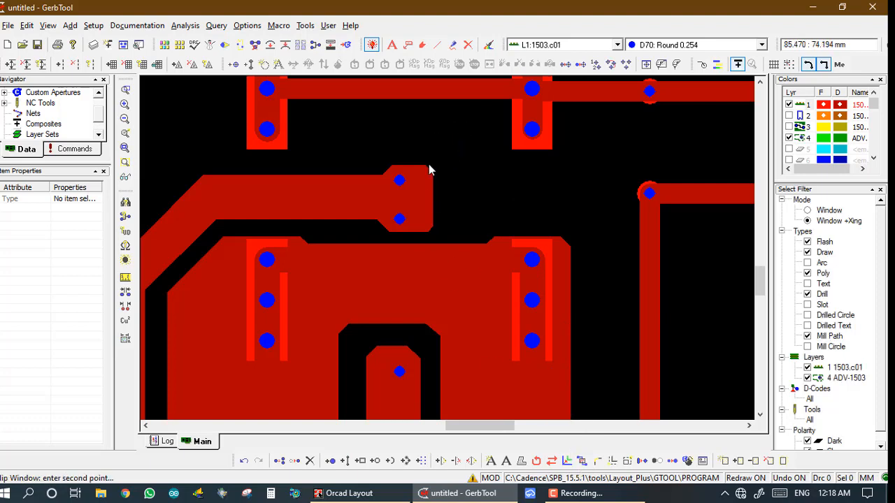
pyautogui.click(429, 235)
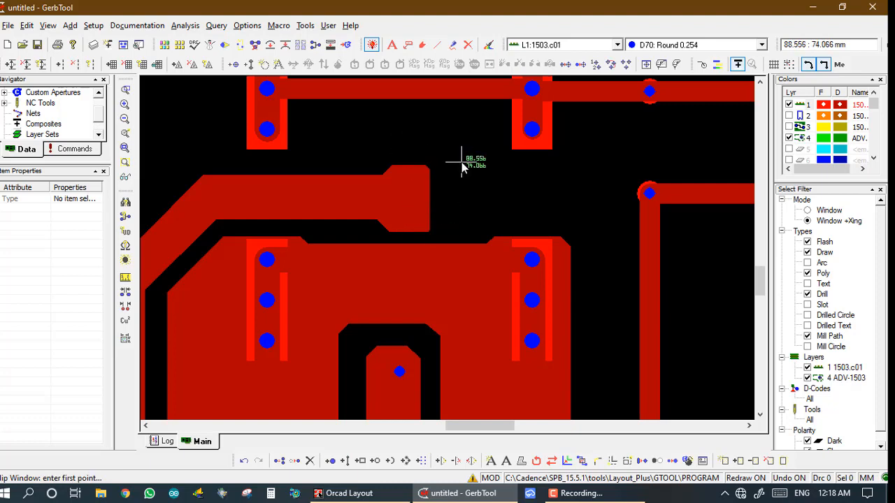
# Clip a corner notch from the same pad, plus one narrow and one wider notch in the upper edge of its trace.
pyautogui.click(417, 142)
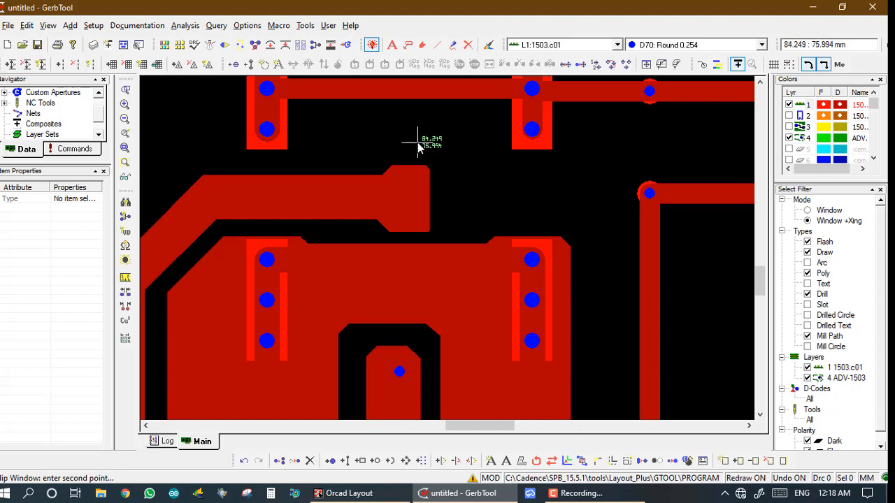
pyautogui.click(456, 183)
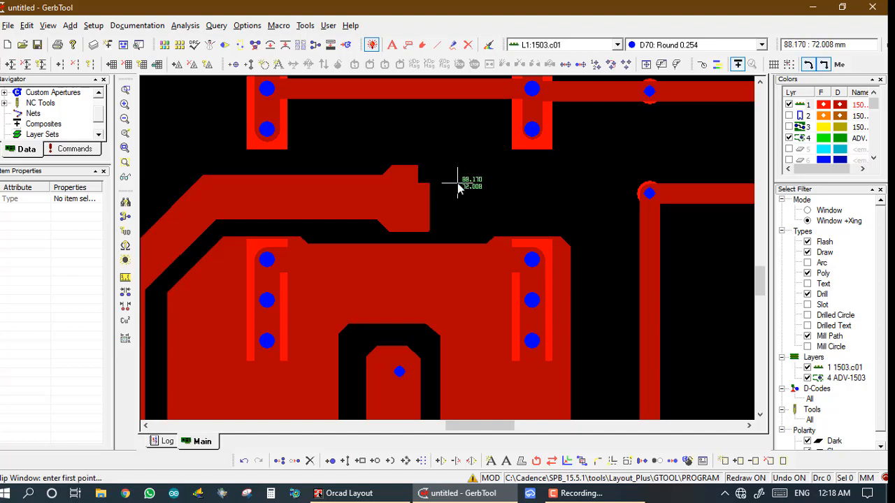
pyautogui.click(352, 146)
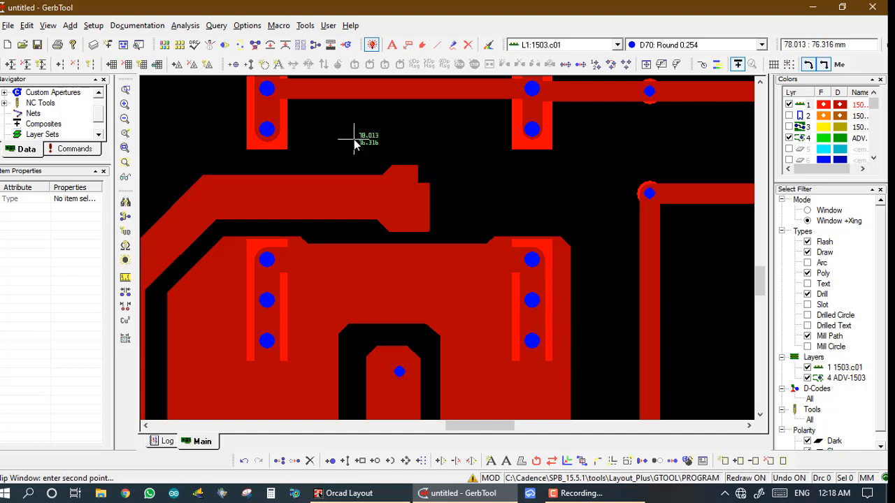
pyautogui.click(368, 208)
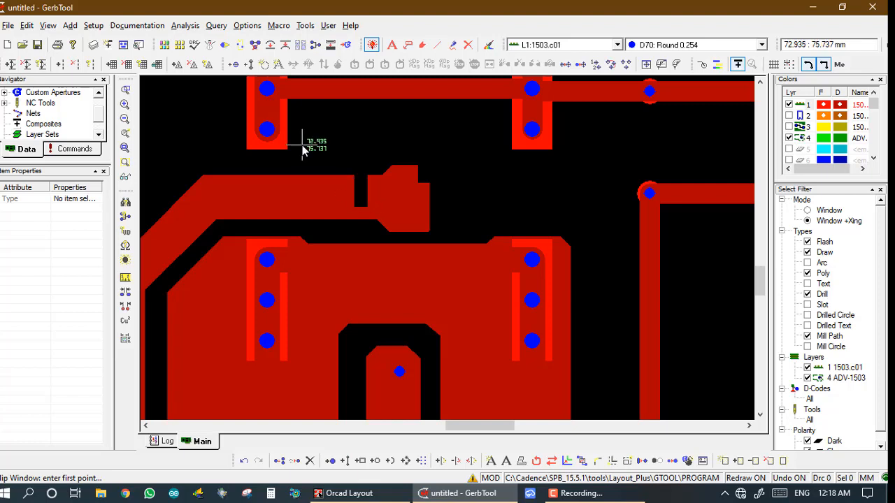
pyautogui.click(341, 195)
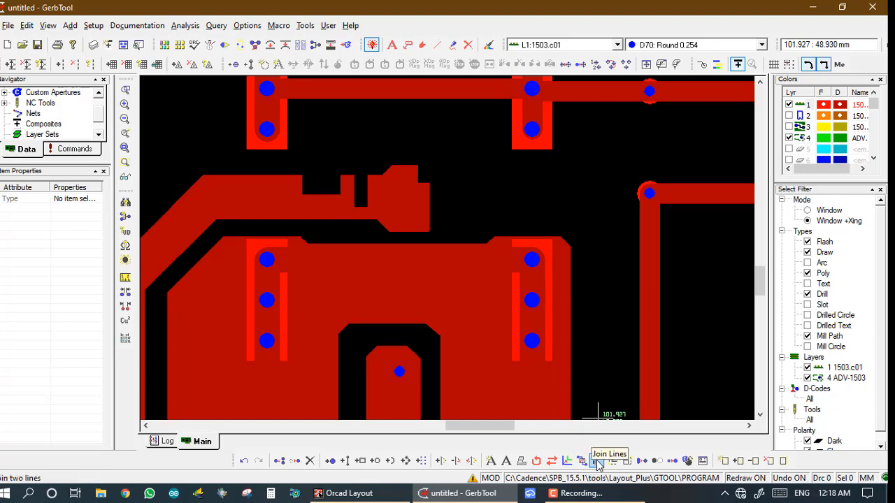
pyautogui.press('Home')
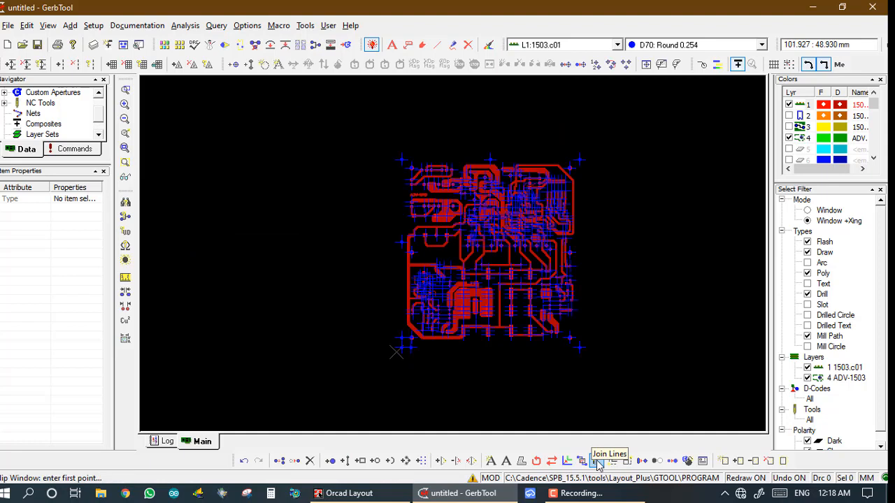
pyautogui.press('Escape')
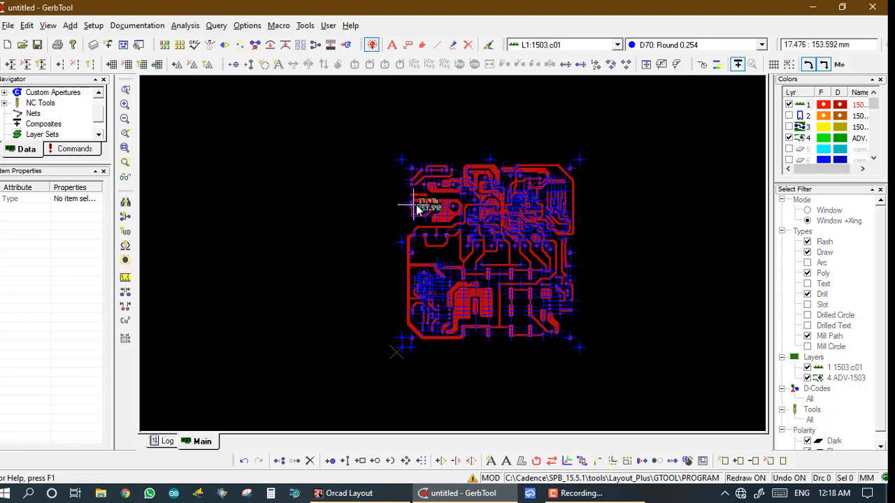
# Move the short diagonal segment of the trace leading to the square pad about 1.6 mm right and 2.2 mm down.
pyautogui.moveTo(458, 205); pyautogui.dragTo(535, 287)
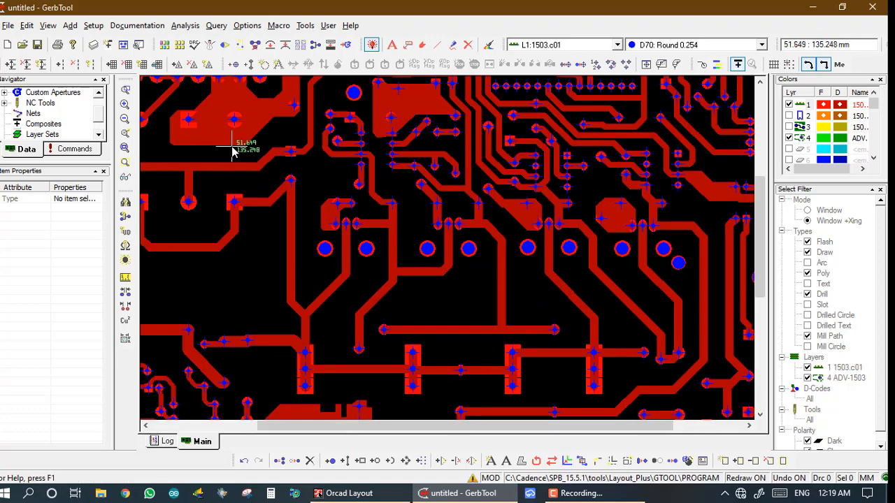
pyautogui.click(233, 150)
pyautogui.click(309, 202)
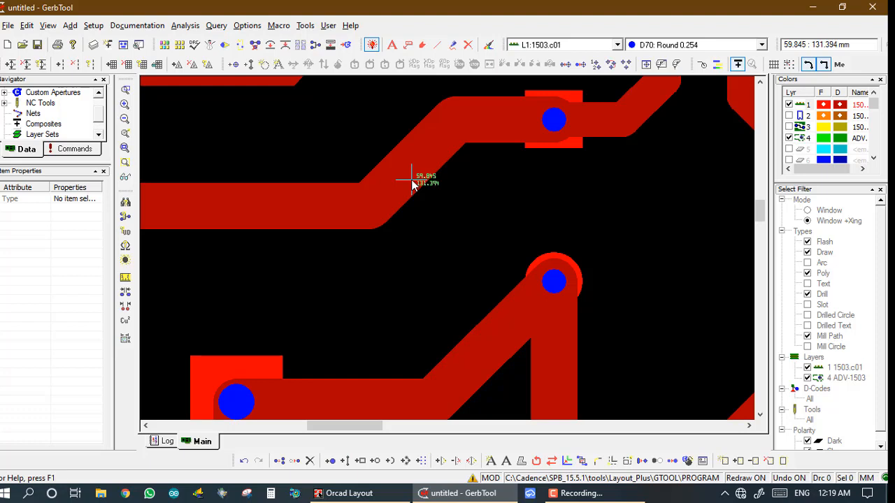
pyautogui.click(297, 461)
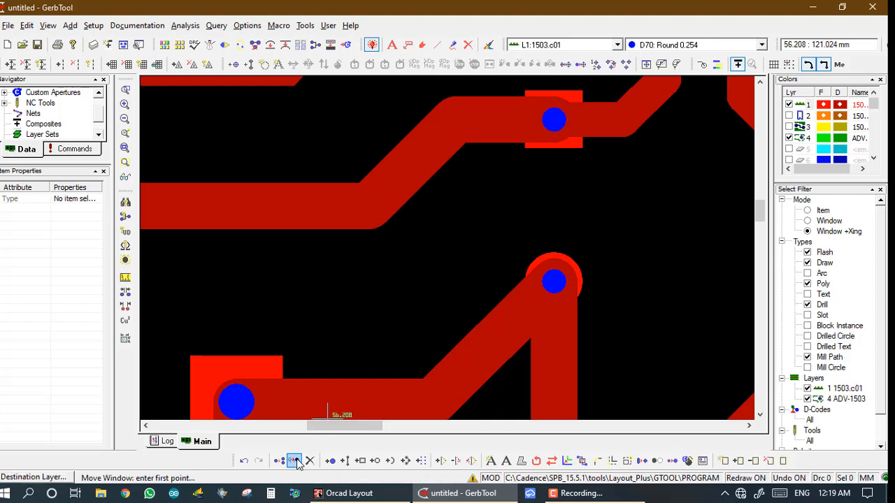
pyautogui.click(420, 147)
pyautogui.click(419, 152)
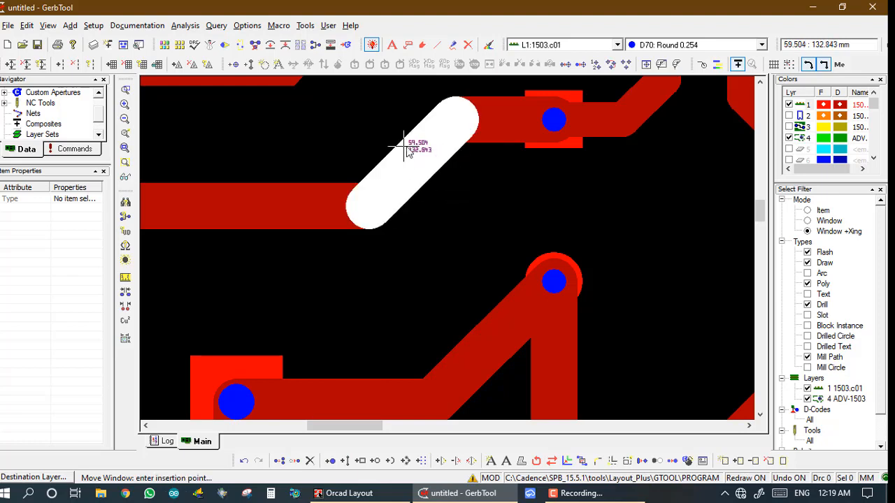
pyautogui.click(441, 197)
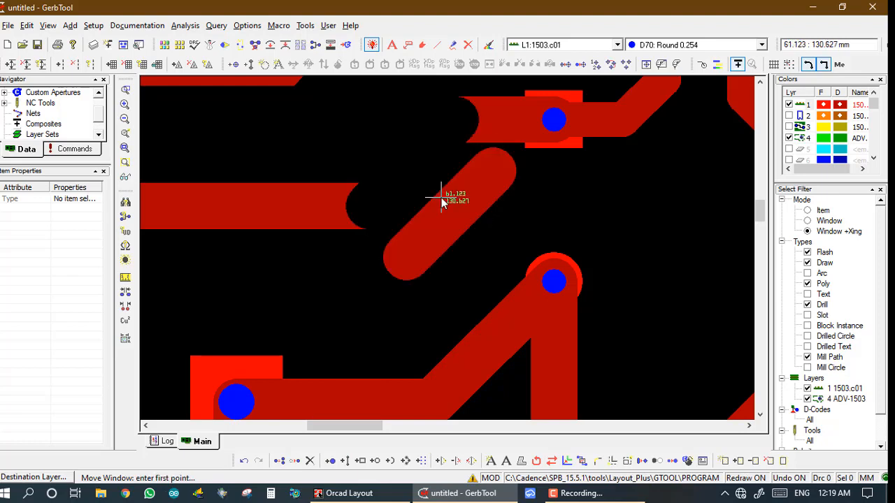
pyautogui.press('Escape')
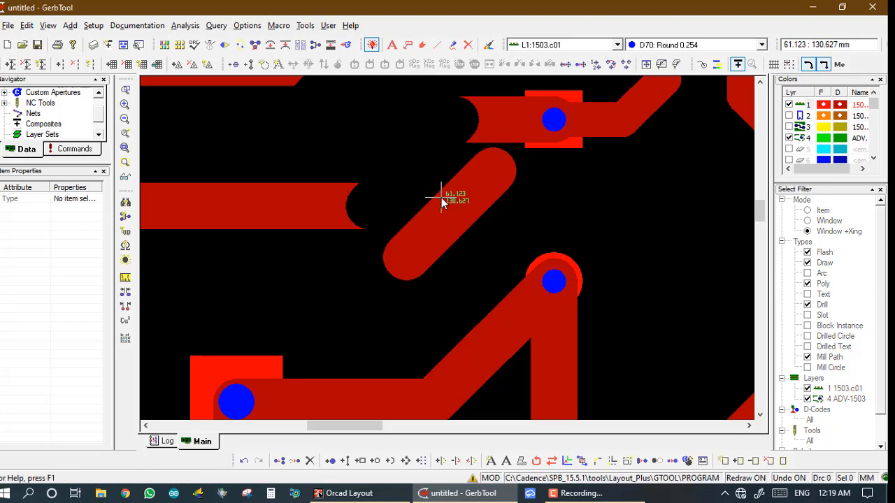
# Join the lower horizontal trace to the displaced diagonal segment using Join Lines in Normal mode.
pyautogui.scroll(-2, 448, 248)
pyautogui.scroll(2, 448, 247)
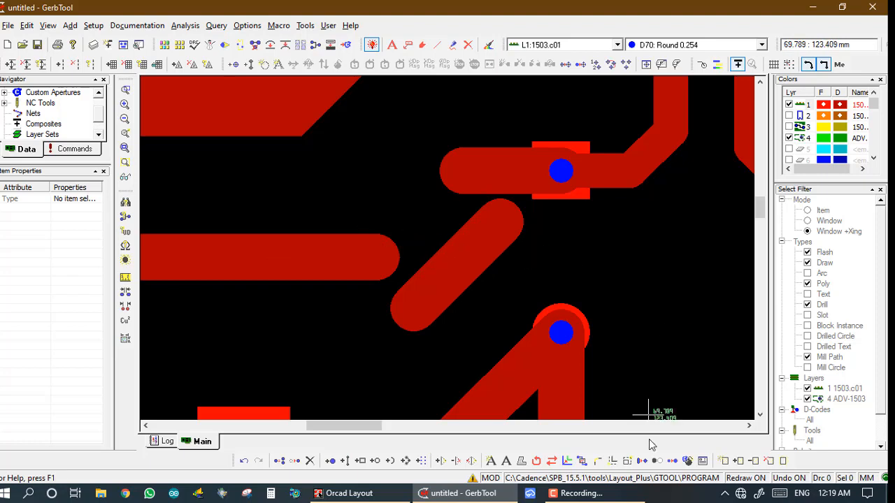
pyautogui.click(596, 461)
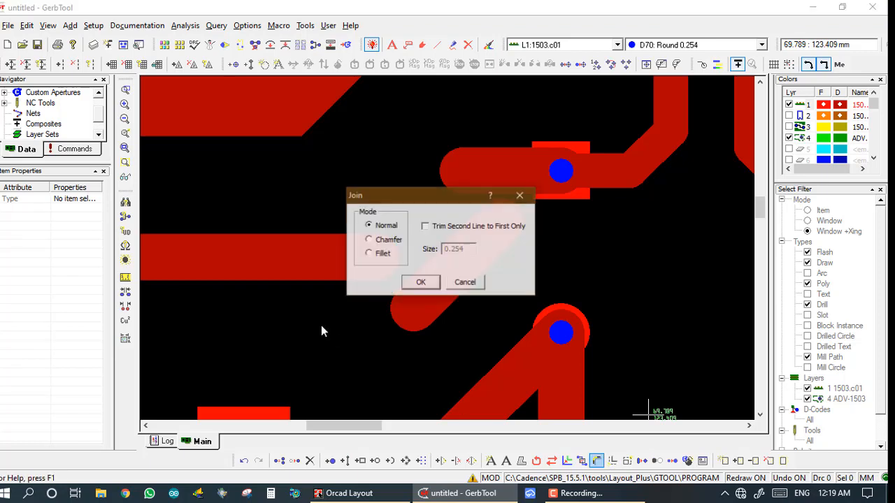
pyautogui.click(419, 282)
pyautogui.click(283, 252)
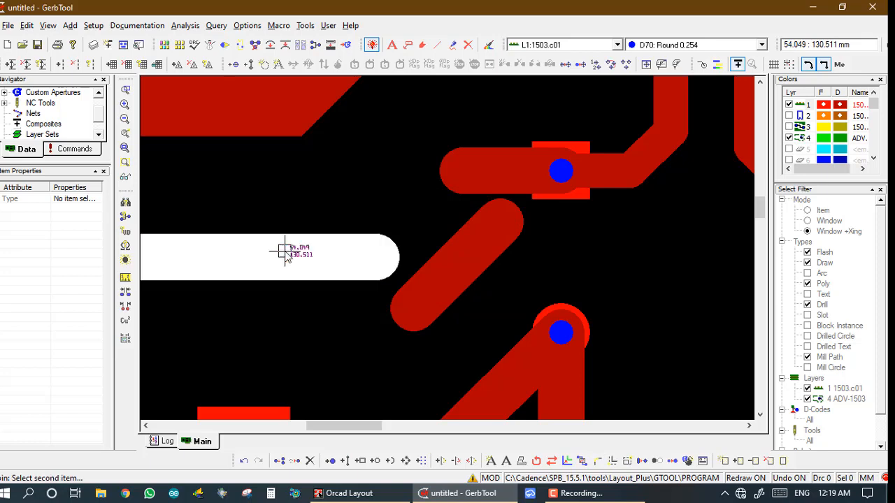
pyautogui.click(485, 233)
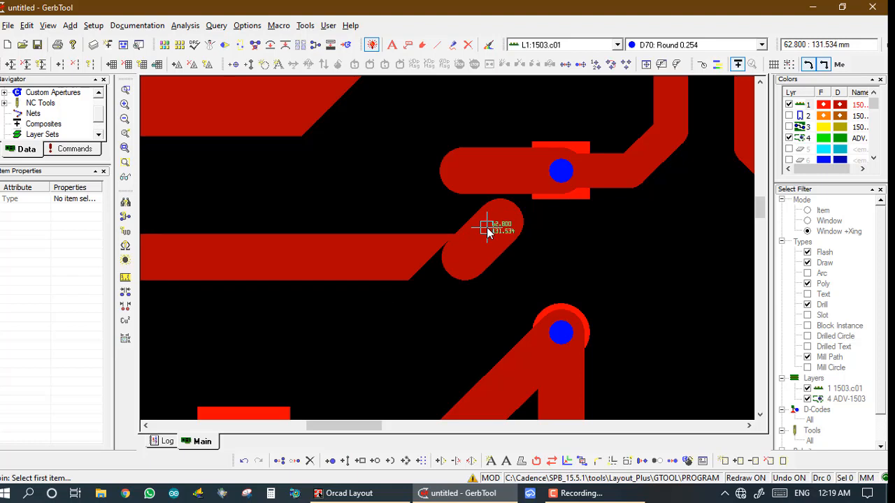
# Join the diagonal segment to the horizontal line ending at the square pad.
pyautogui.scroll(-3, 488, 233)
pyautogui.scroll(3, 448, 252)
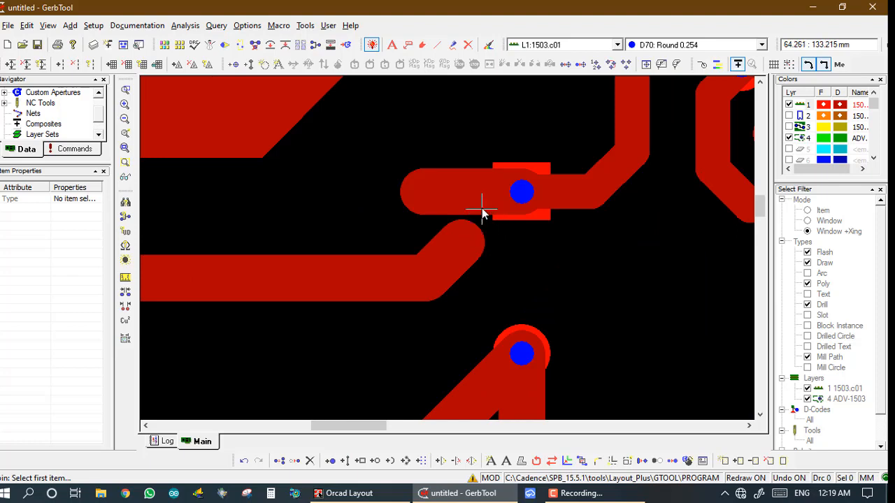
pyautogui.click(464, 251)
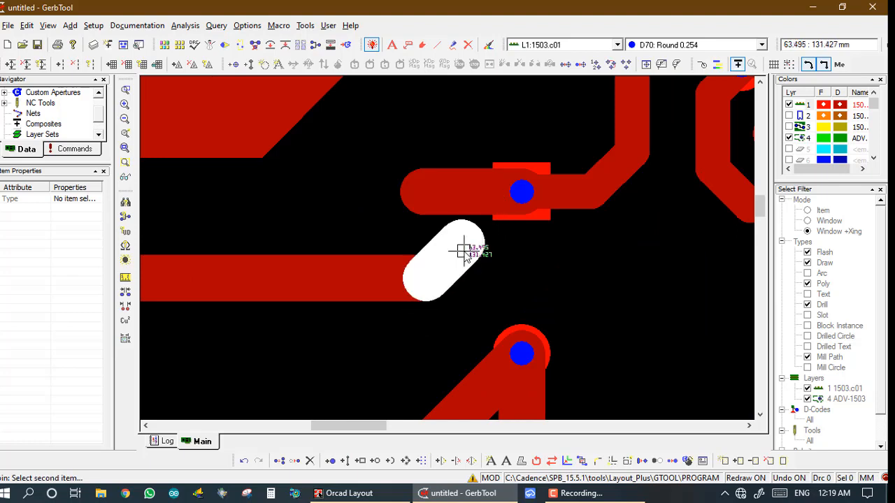
pyautogui.click(475, 200)
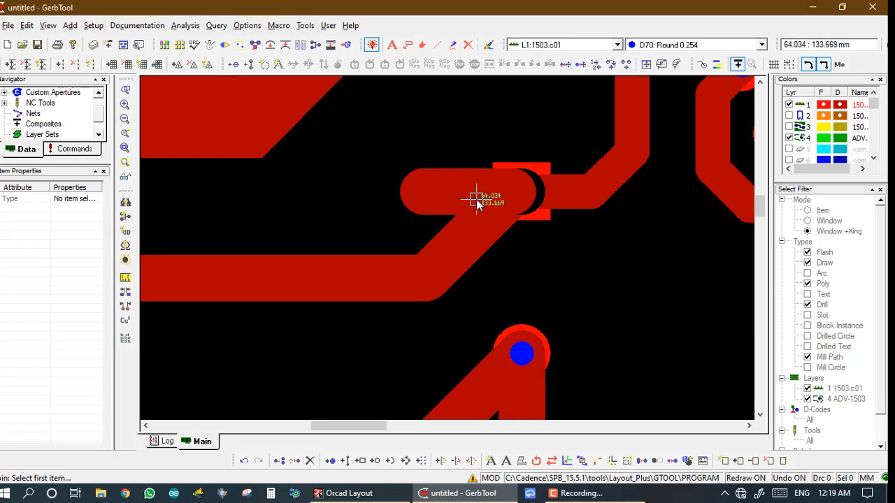
pyautogui.press('Home')
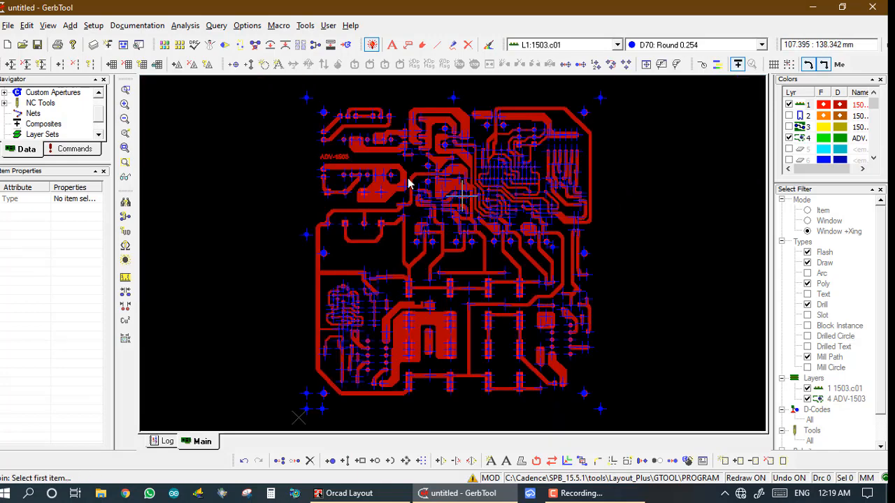
pyautogui.click(474, 143)
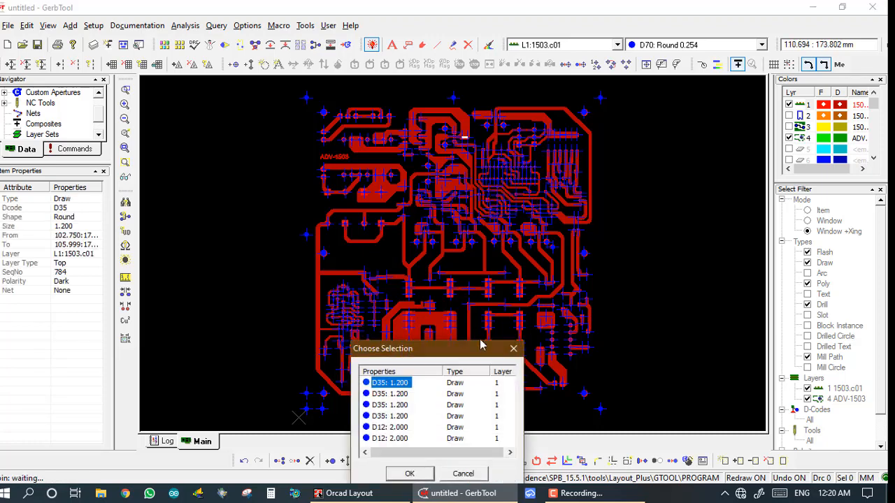
pyautogui.click(513, 348)
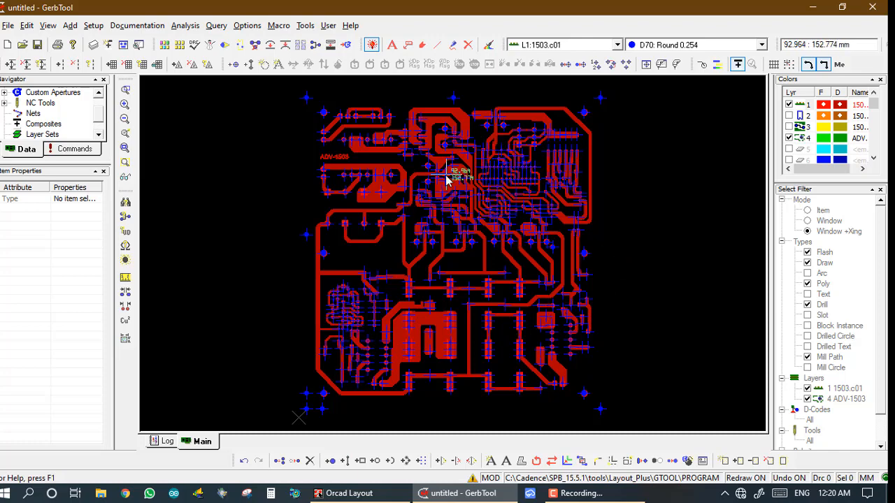
# Move the short vertical segment of the looped trace beside the square pad about 1.1 mm right.
pyautogui.moveTo(446, 177); pyautogui.dragTo(633, 279)
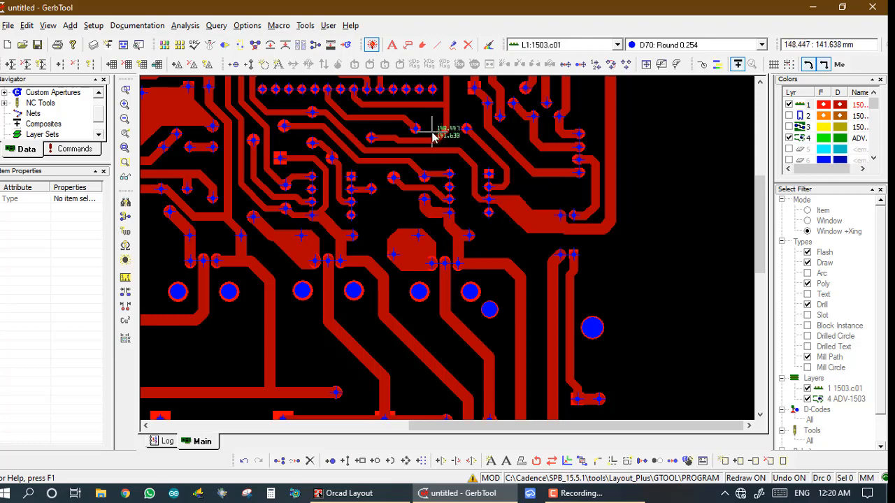
pyautogui.moveTo(455, 137); pyautogui.dragTo(552, 233)
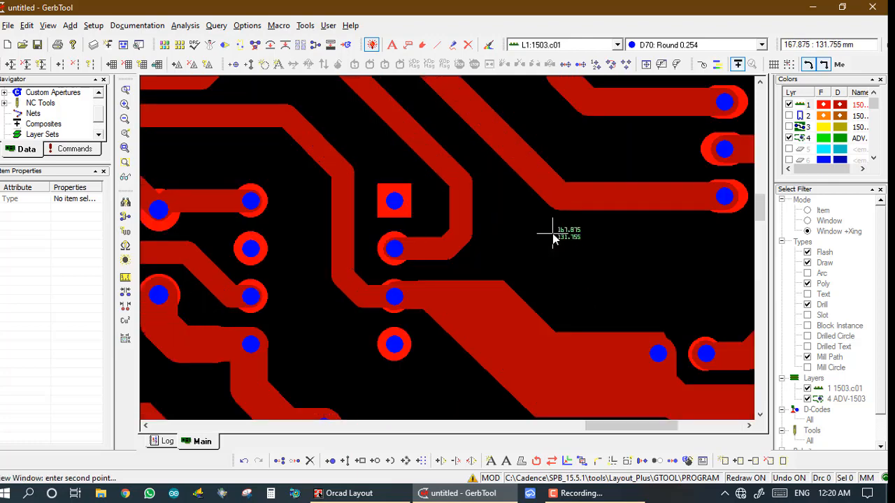
pyautogui.click(383, 184)
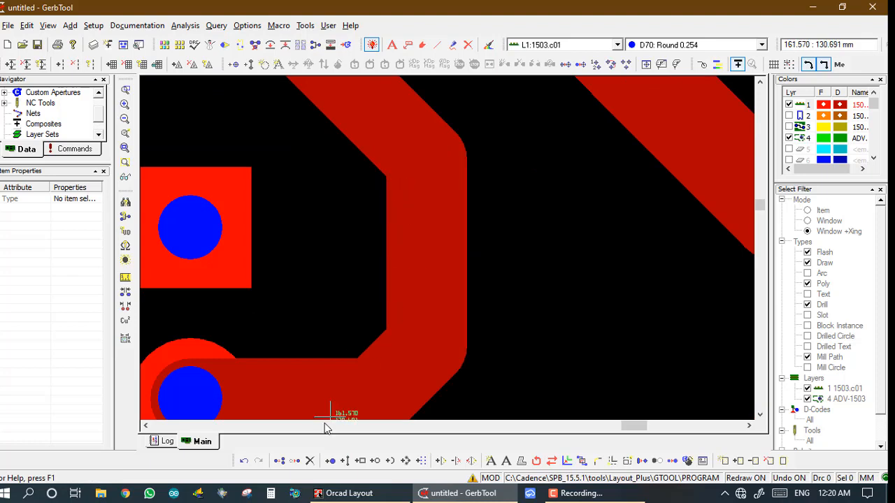
pyautogui.click(295, 460)
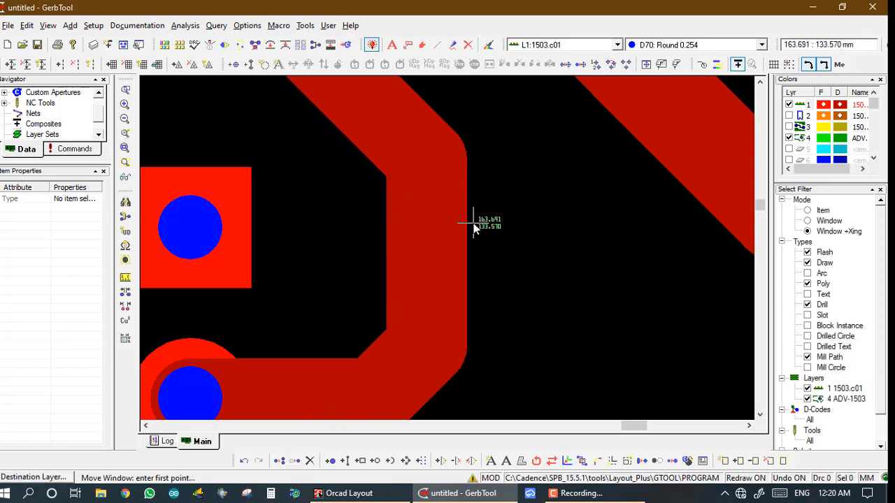
pyautogui.click(432, 272)
pyautogui.click(435, 260)
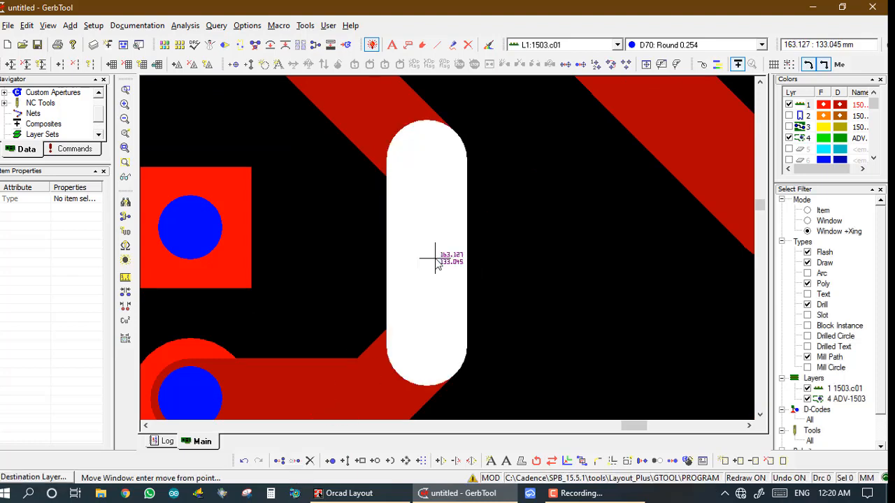
pyautogui.click(434, 263)
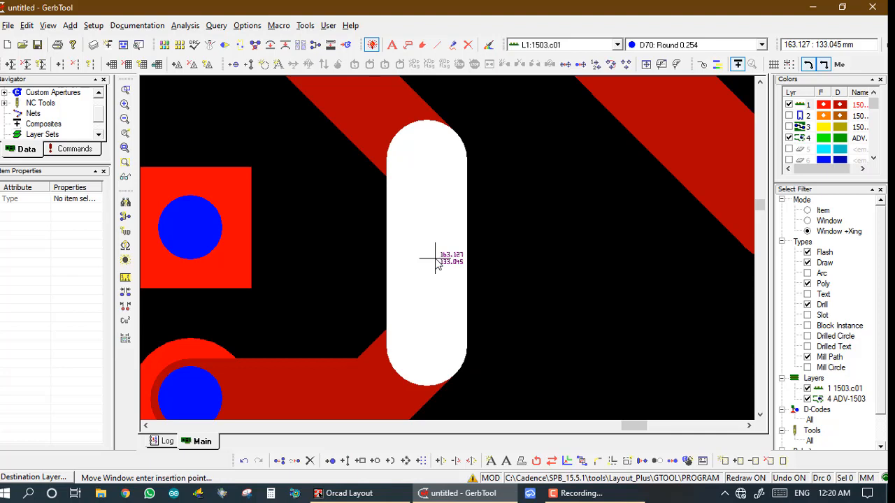
pyautogui.click(511, 270)
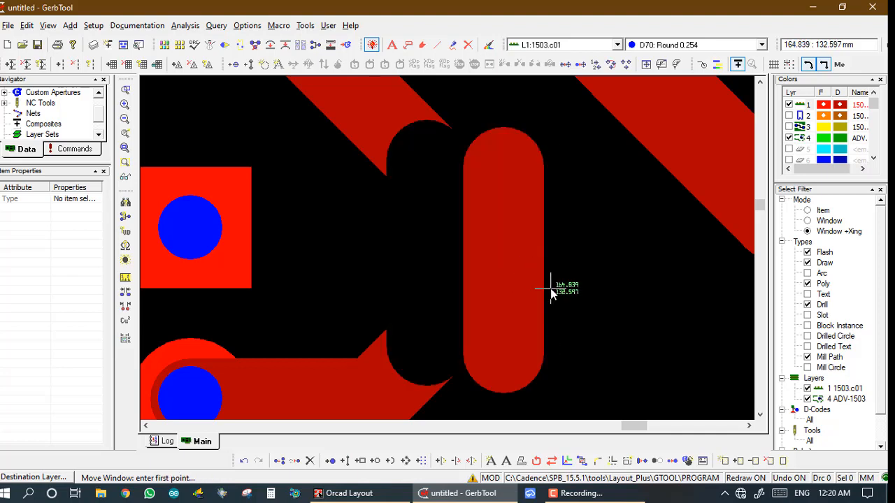
pyautogui.scroll(-1, 550, 288)
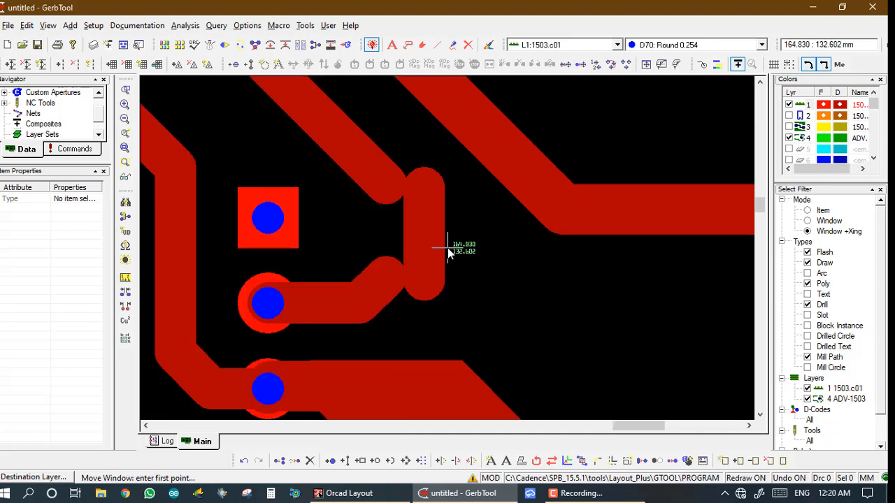
# Join the long diagonal trace to the upper end of the displaced vertical segment using Join Lines in Normal mode.
pyautogui.click(597, 460)
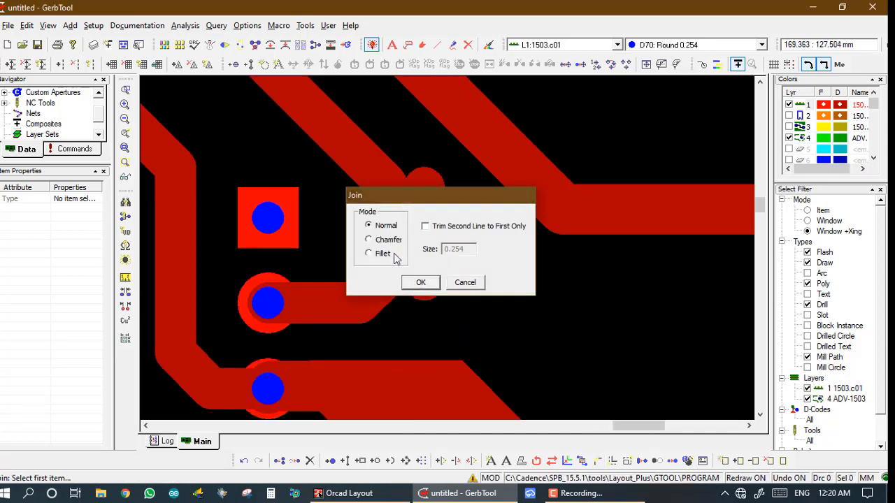
pyautogui.click(417, 283)
pyautogui.click(361, 144)
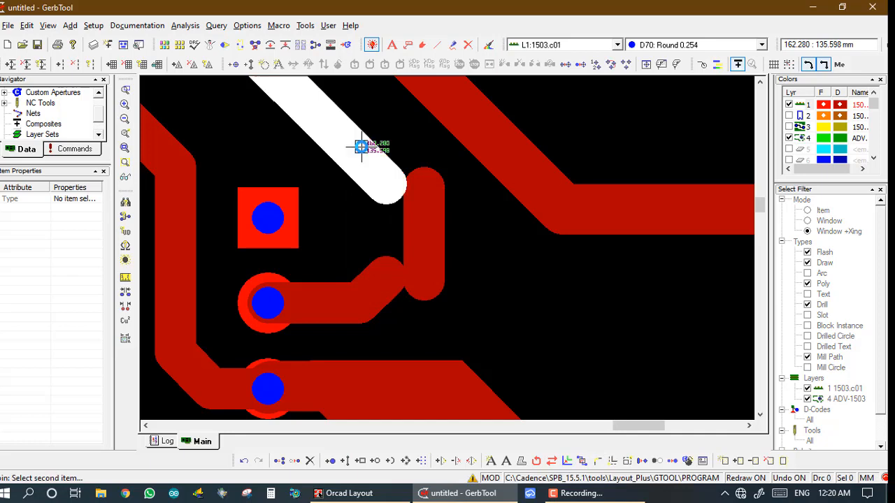
pyautogui.click(426, 229)
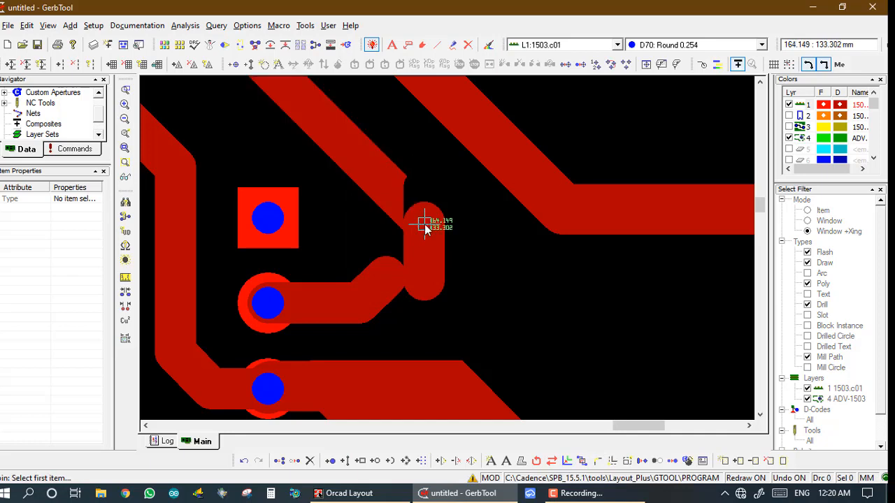
pyautogui.scroll(-2, 424, 229)
pyautogui.scroll(2, 443, 248)
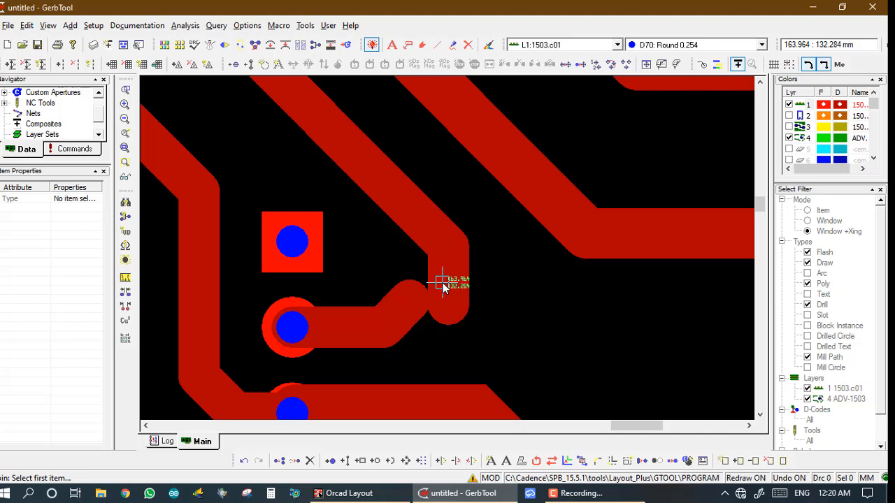
# Join the vertical segment to the horizontal D35 1.200 line ending at the round pad below the square pad.
pyautogui.click(443, 286)
pyautogui.click(406, 314)
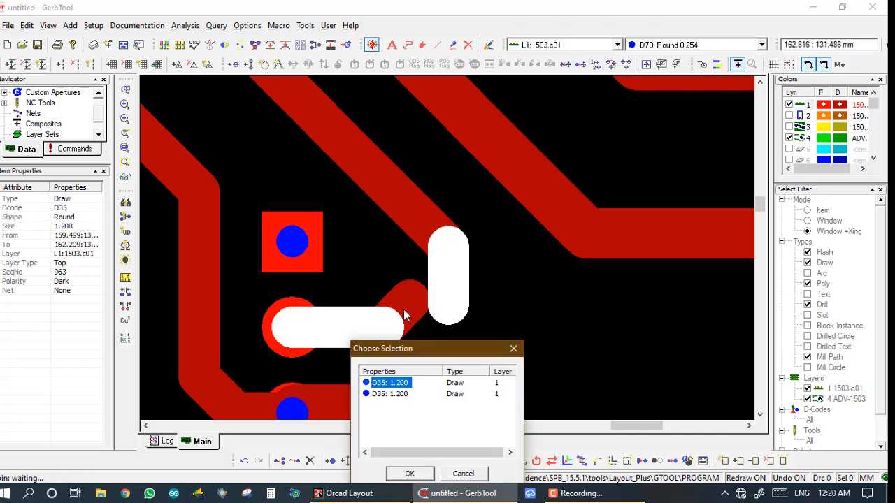
pyautogui.click(410, 473)
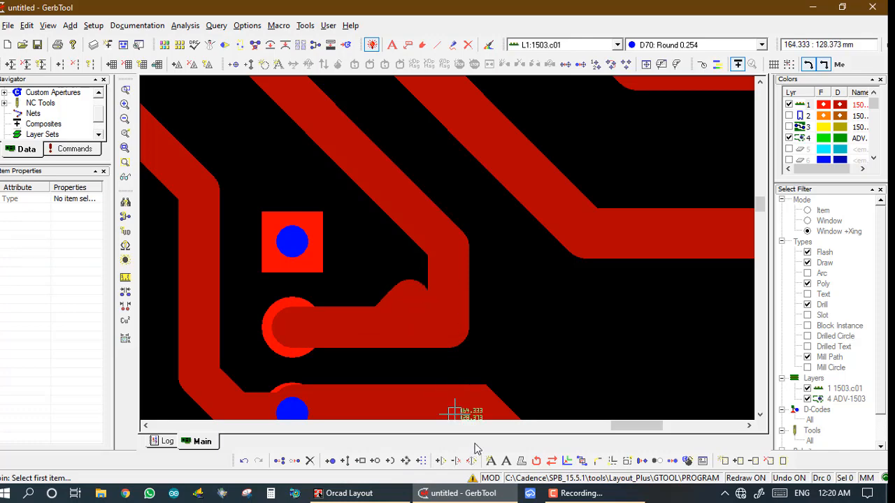
# Change the origin to a point near the centre of the board.
pyautogui.press('Home')
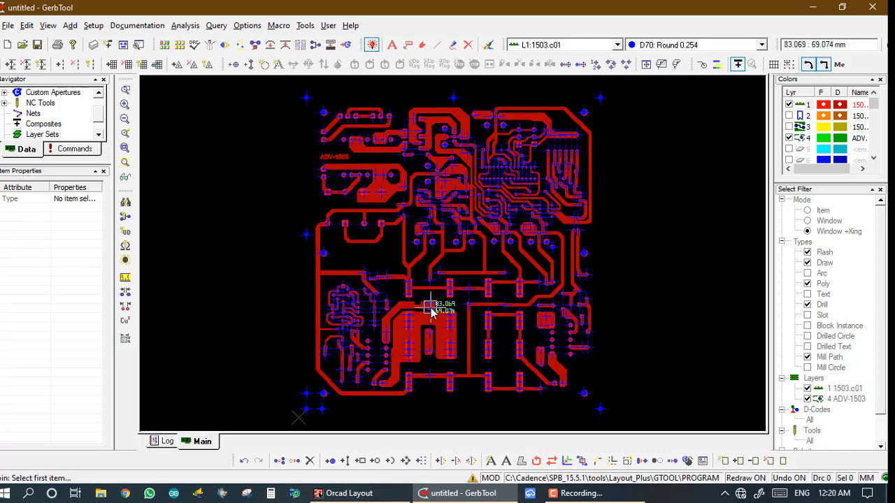
pyautogui.click(611, 461)
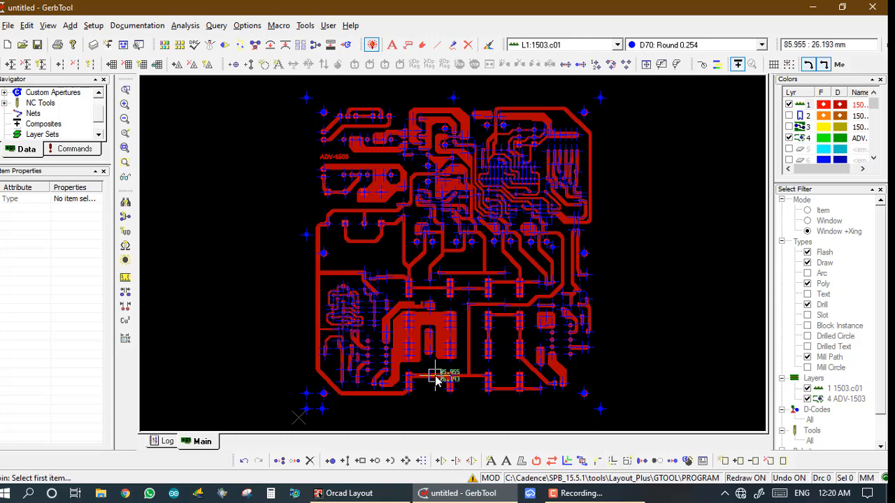
pyautogui.click(434, 379)
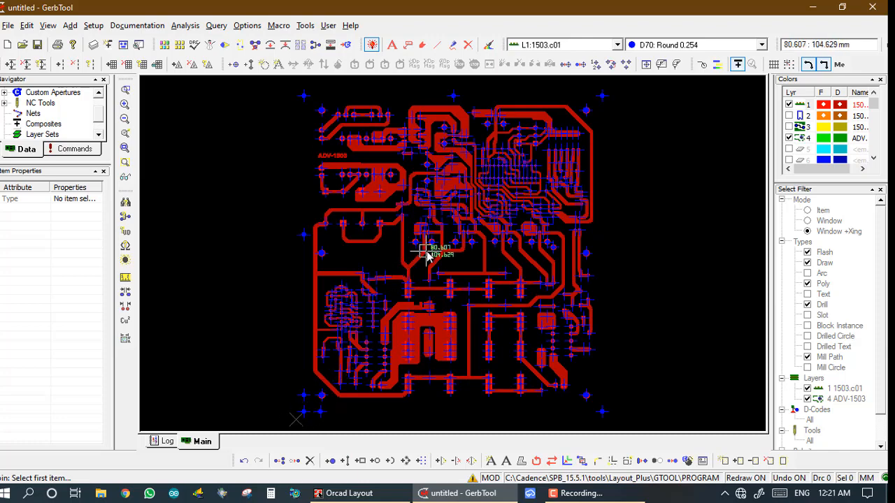
pyautogui.click(610, 461)
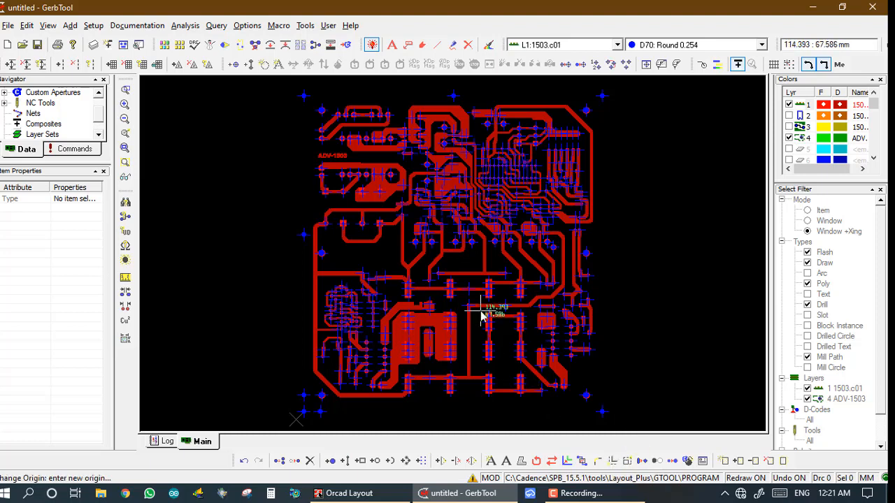
pyautogui.click(445, 259)
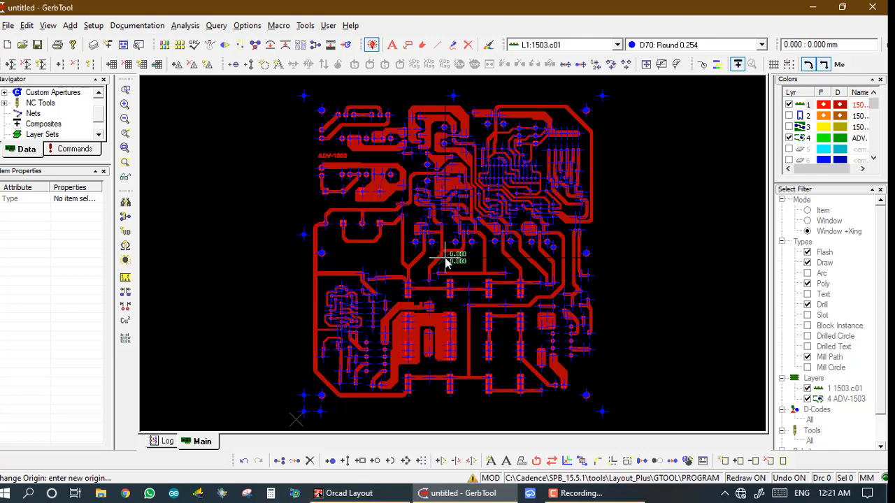
pyautogui.click(476, 298)
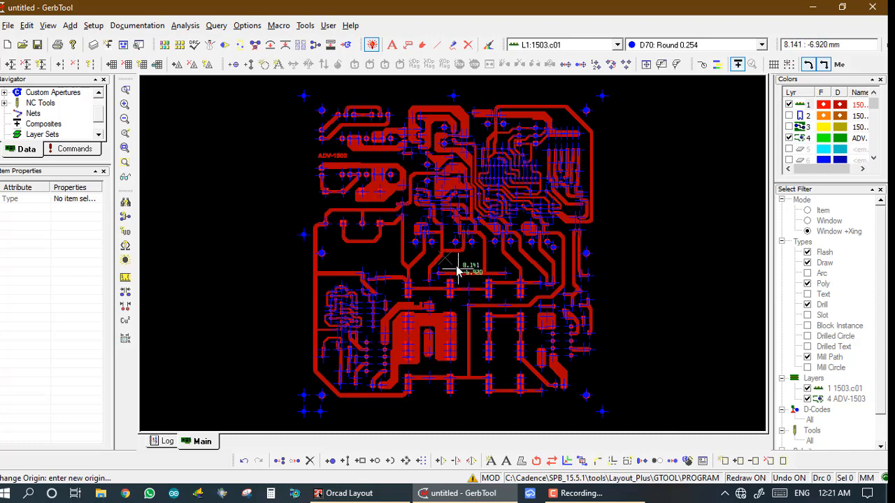
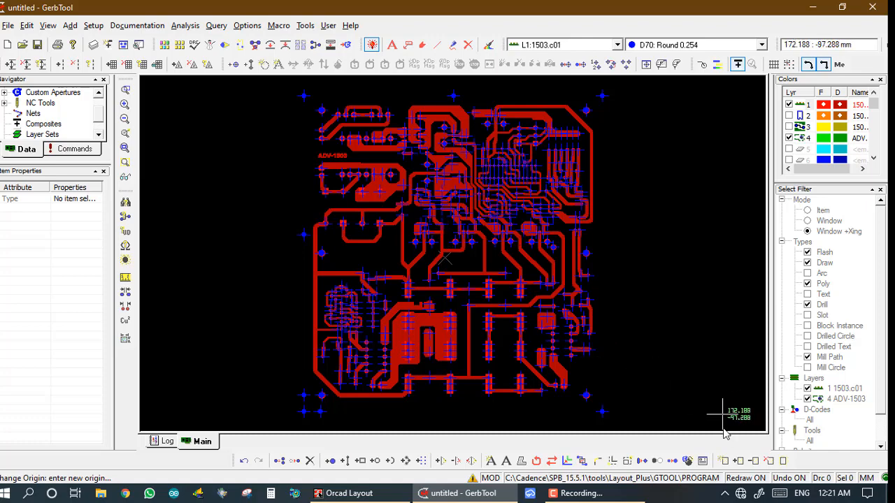
# Select a group of four items: the short horizontal D12 trace, the large inverted-U polygon, the upper hooked polygon and the octagonal polygon.
pyautogui.click(722, 461)
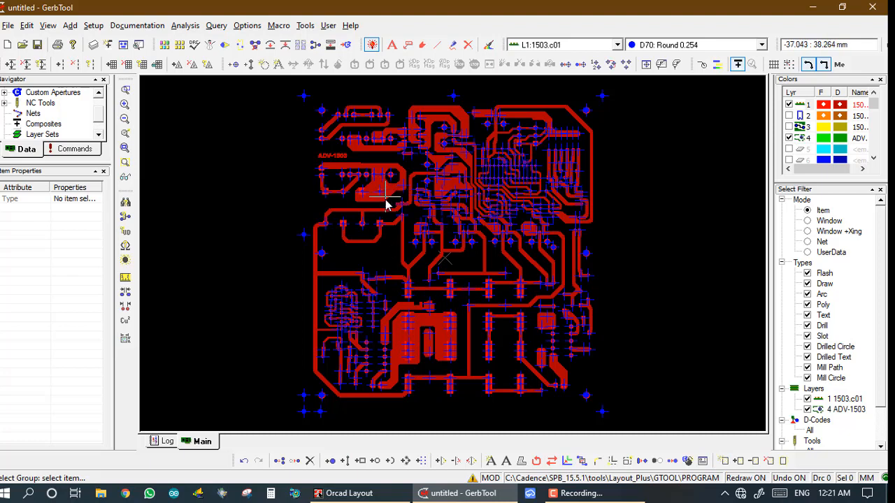
pyautogui.click(358, 241)
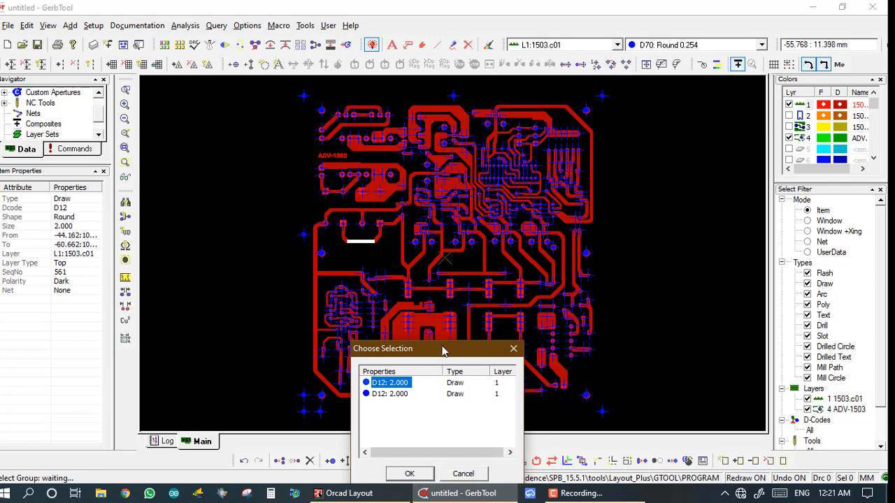
pyautogui.press('Escape')
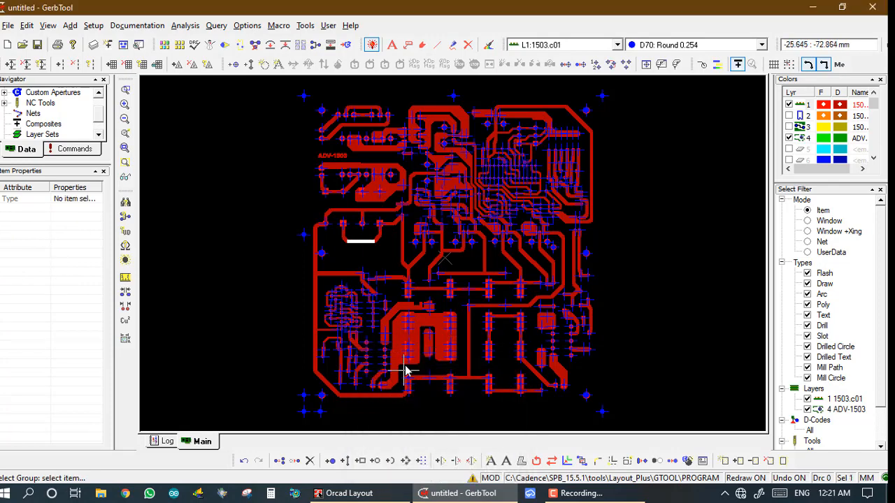
pyautogui.click(408, 333)
pyautogui.press('Return')
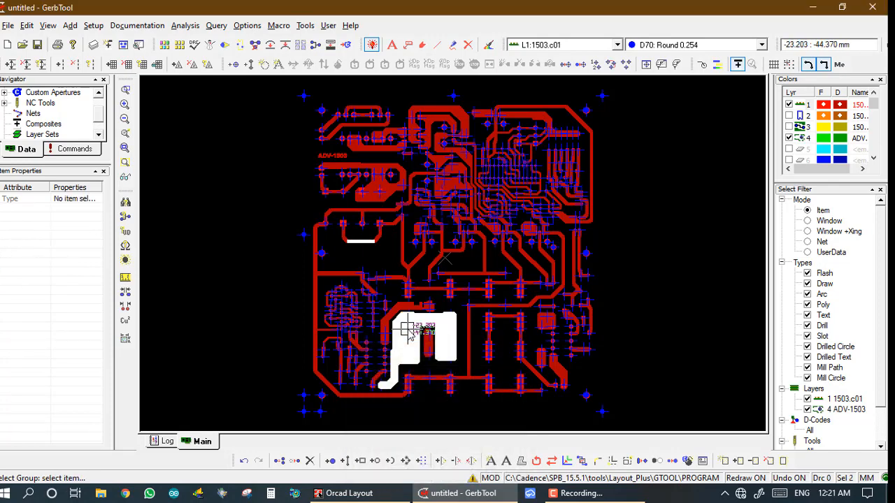
pyautogui.click(454, 117)
pyautogui.press('Return')
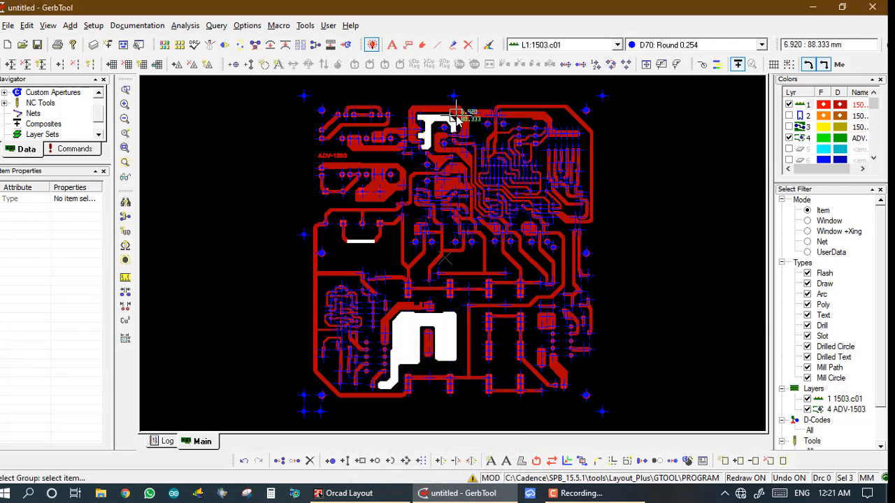
pyautogui.click(526, 229)
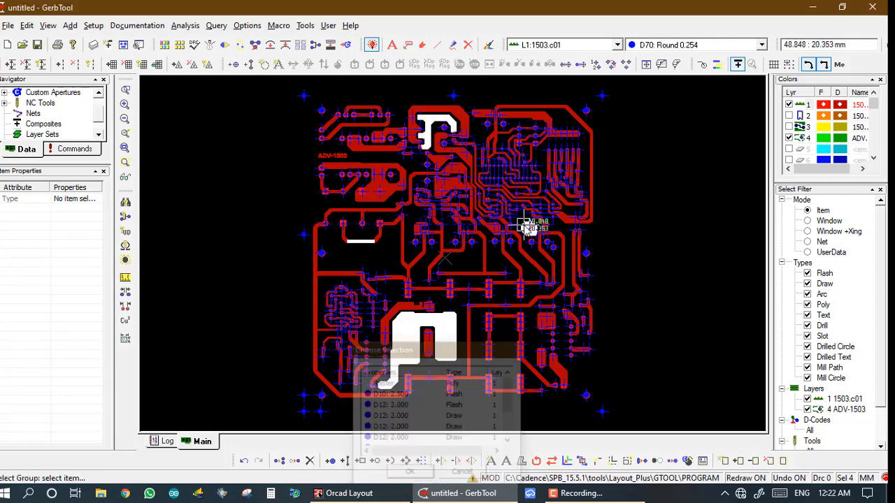
pyautogui.press('Return')
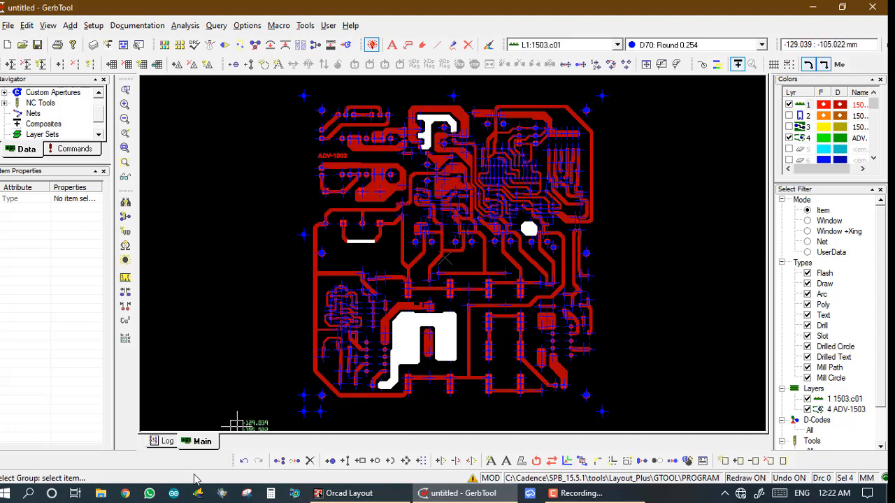
# Copy the selected group about 145 mm left into the empty area outside the board, using the Group selection mode.
pyautogui.click(278, 460)
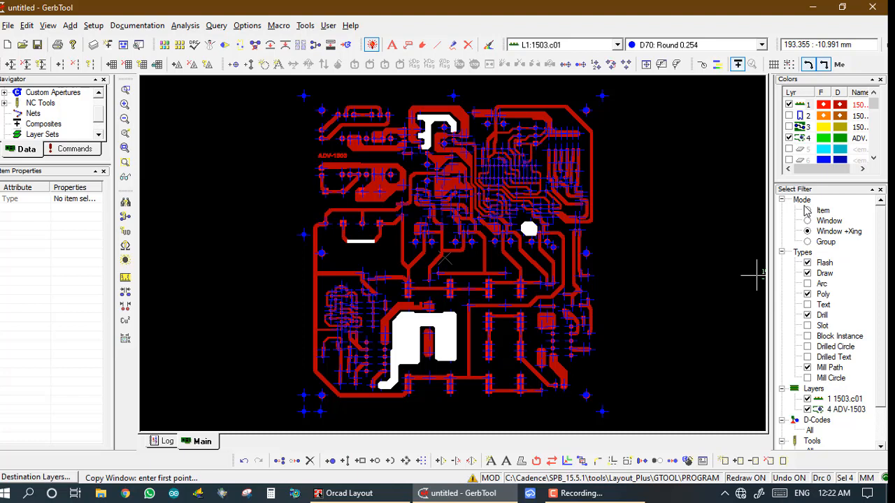
pyautogui.click(807, 242)
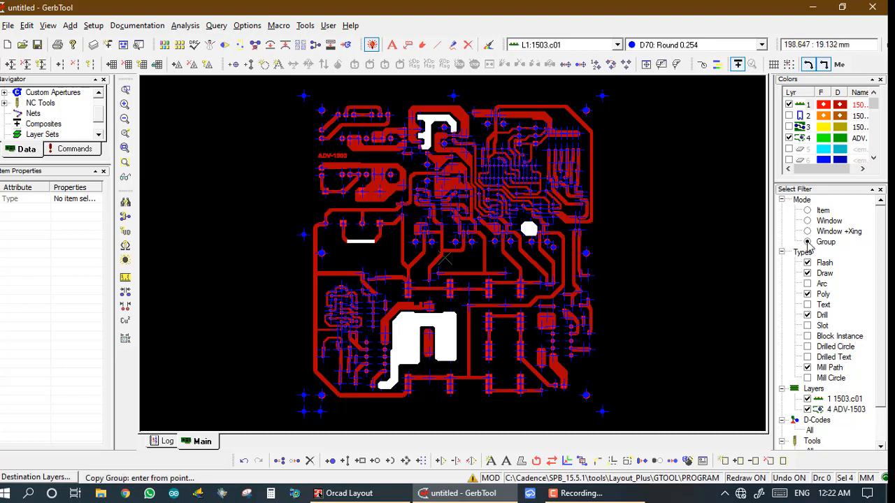
pyautogui.click(449, 243)
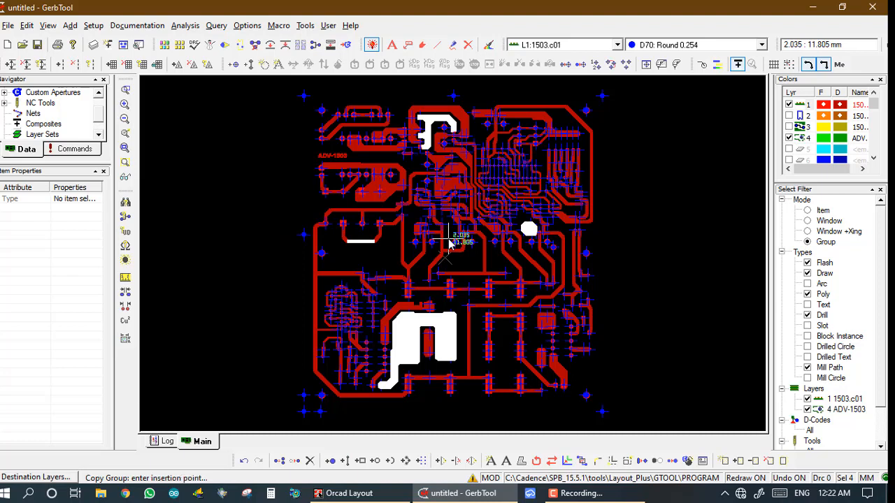
pyautogui.click(216, 242)
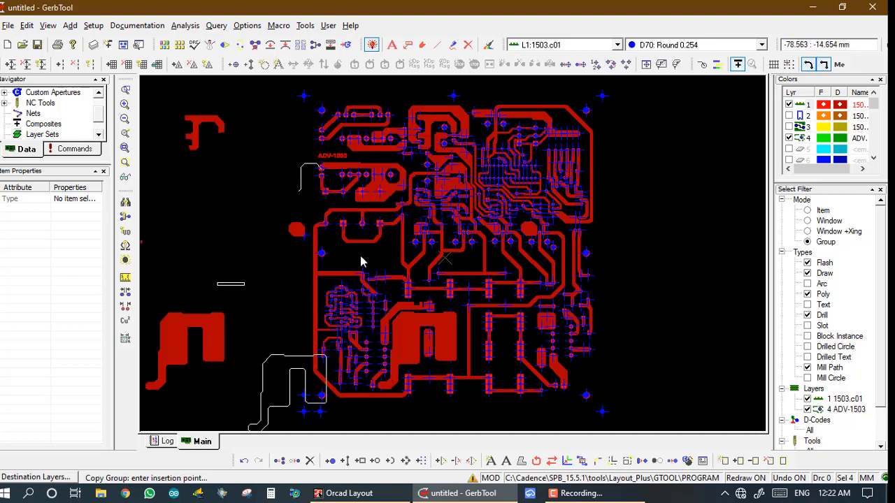
pyautogui.rightClick(432, 241)
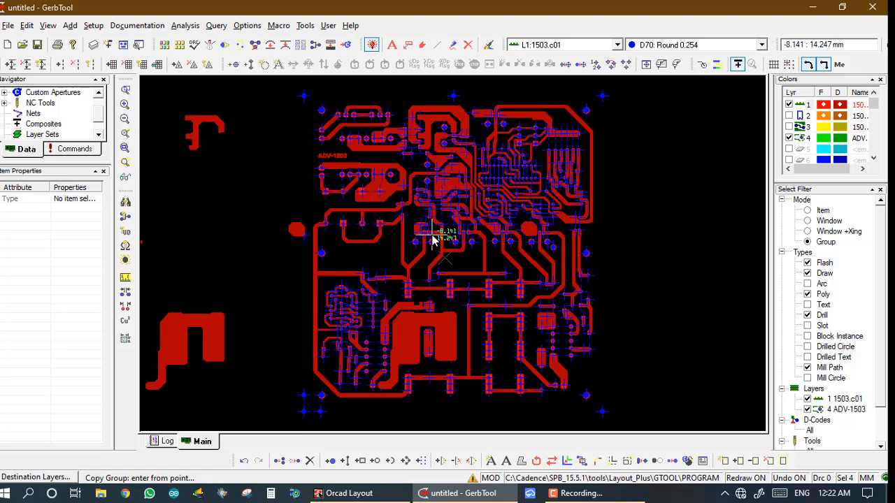
pyautogui.press('Left')
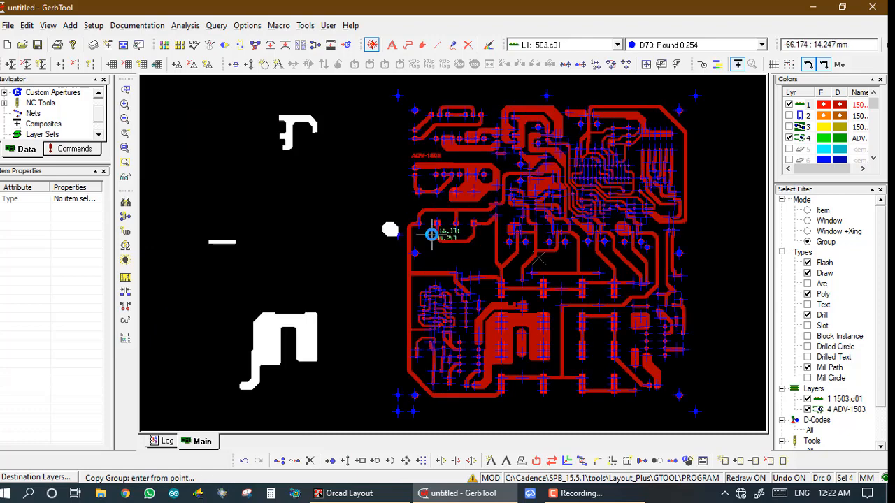
pyautogui.rightClick(431, 234)
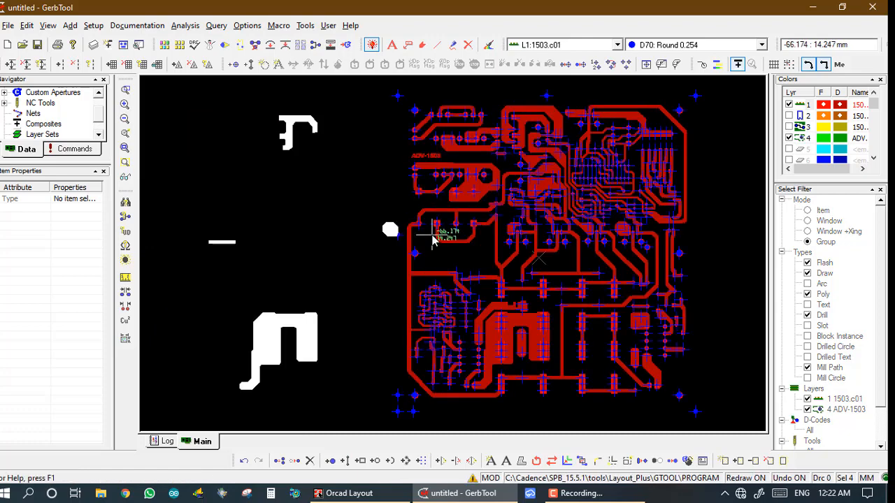
# Clear the current select group.
pyautogui.click(284, 254)
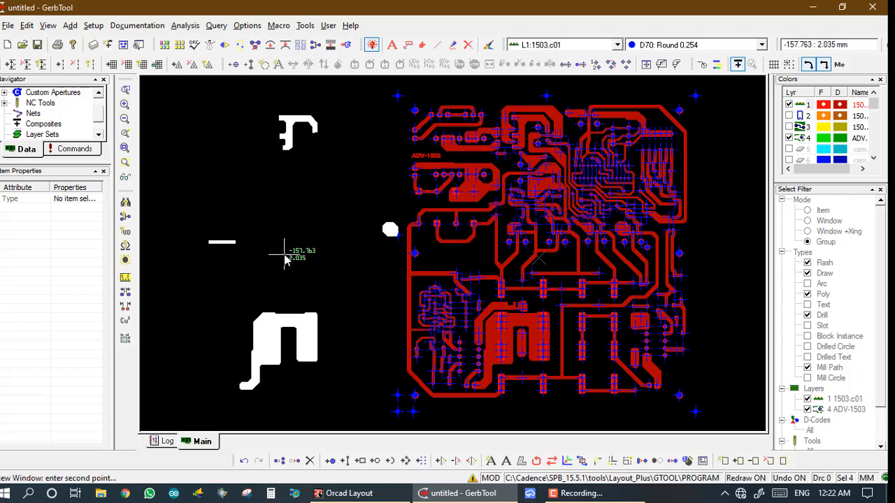
pyautogui.rightClick(370, 267)
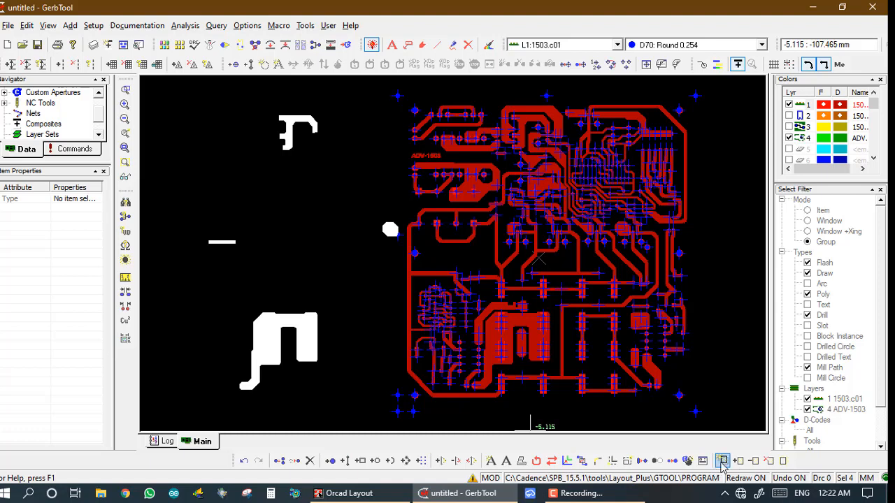
pyautogui.click(766, 463)
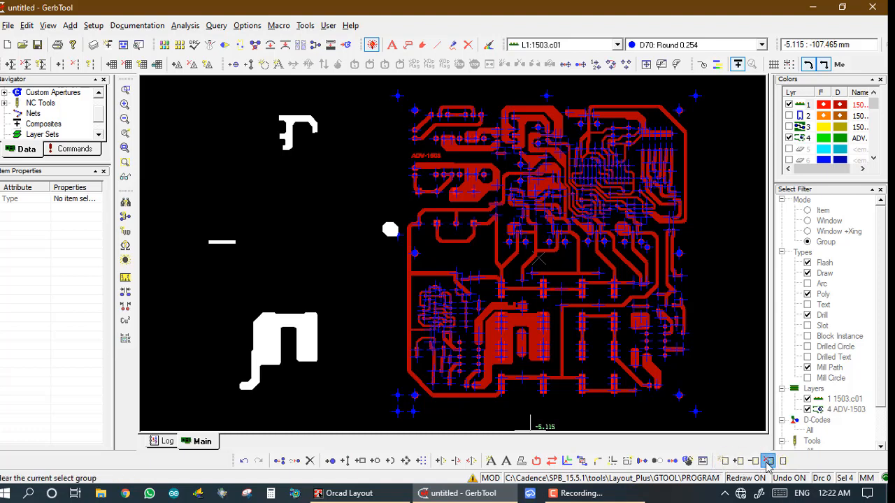
pyautogui.click(427, 275)
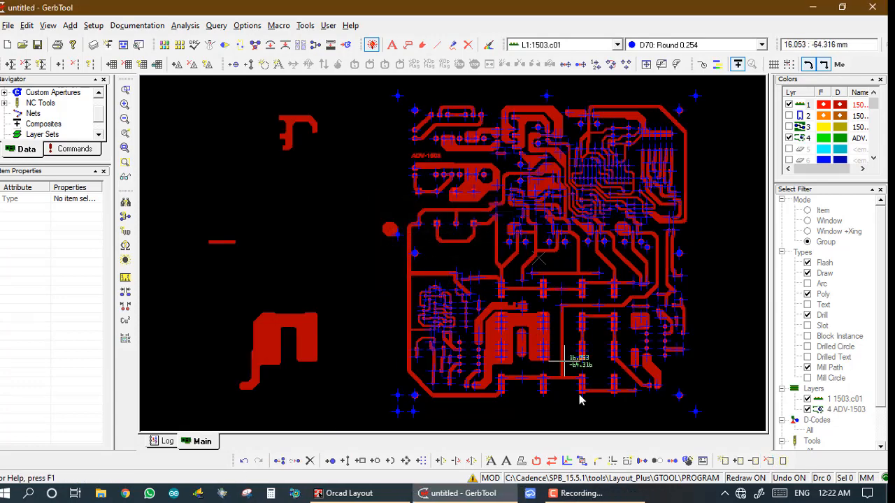
pyautogui.click(574, 493)
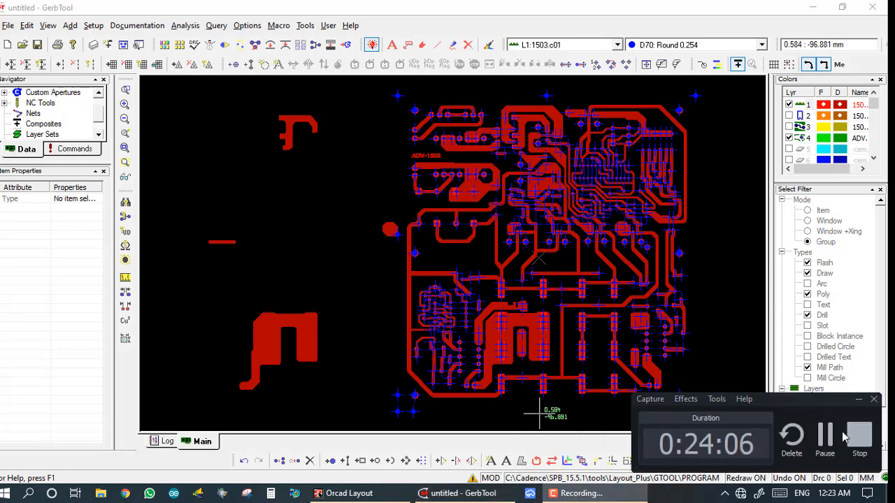